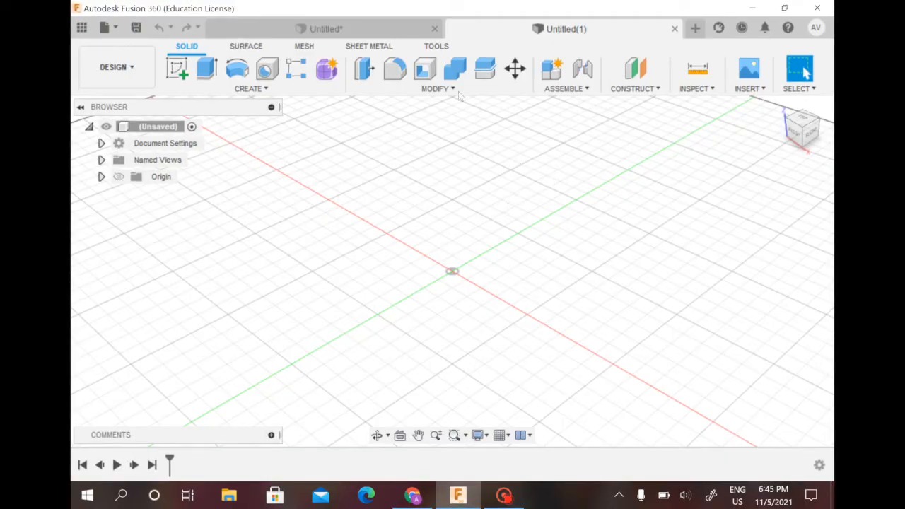
Examine the finished ghost model from the front and at an angle, and return to the empty design.
middle_click_drag(654, 211, 557, 186)
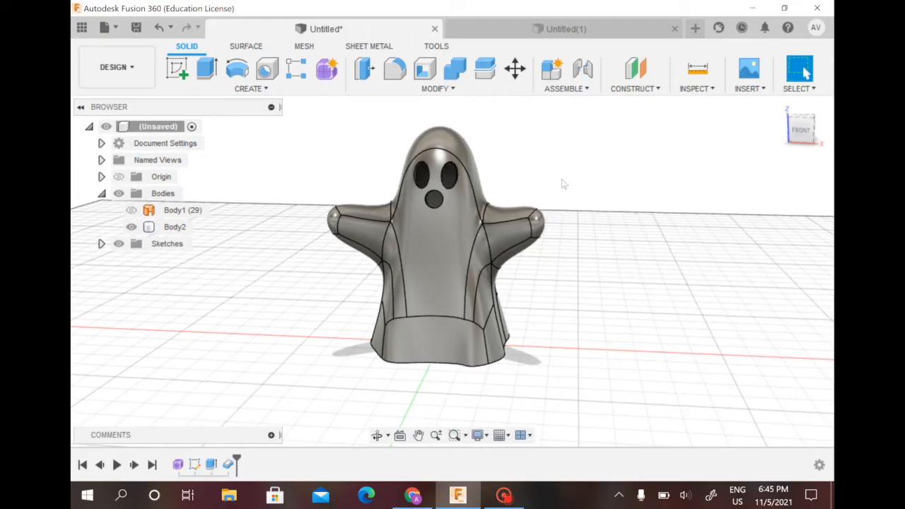
middle_click_drag(553, 165, 577, 179, "shift")
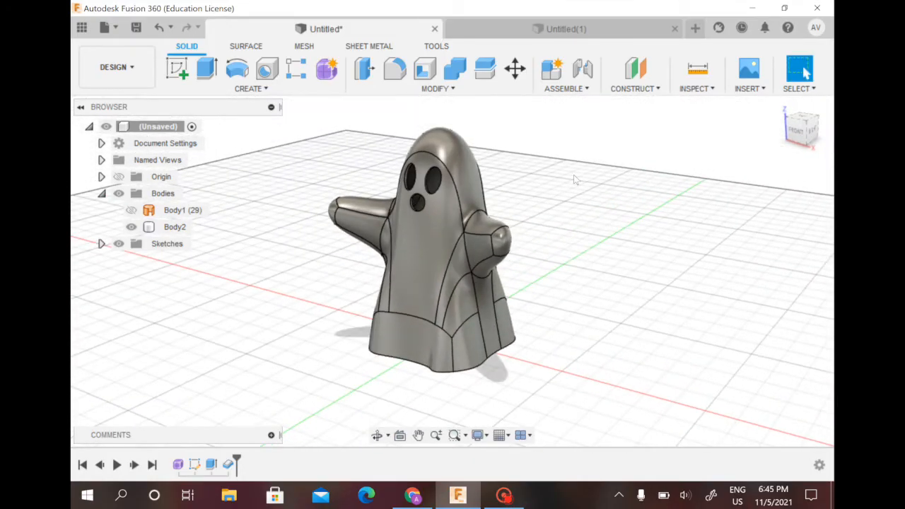
left_click(566, 29)
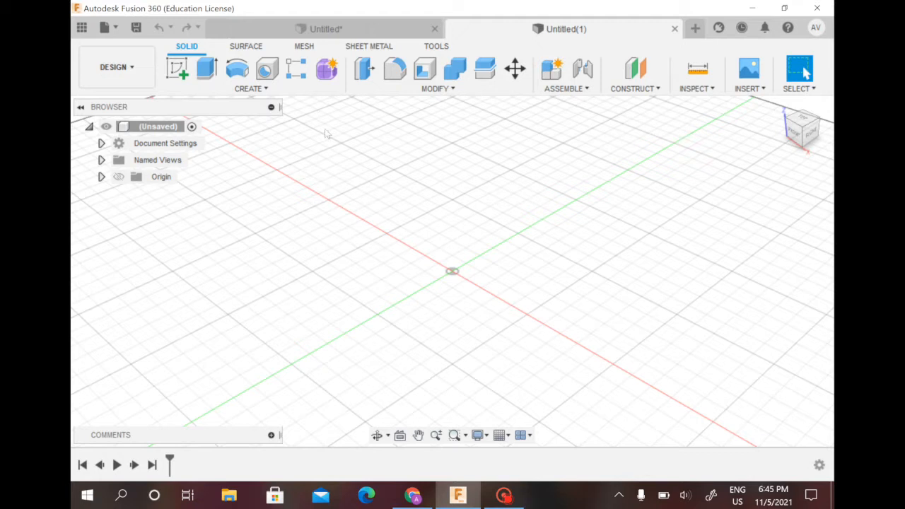
Create a form and draw a center-type plane of about 80 × 60 mm on the ground plane, centred on the origin.
left_click(328, 71)
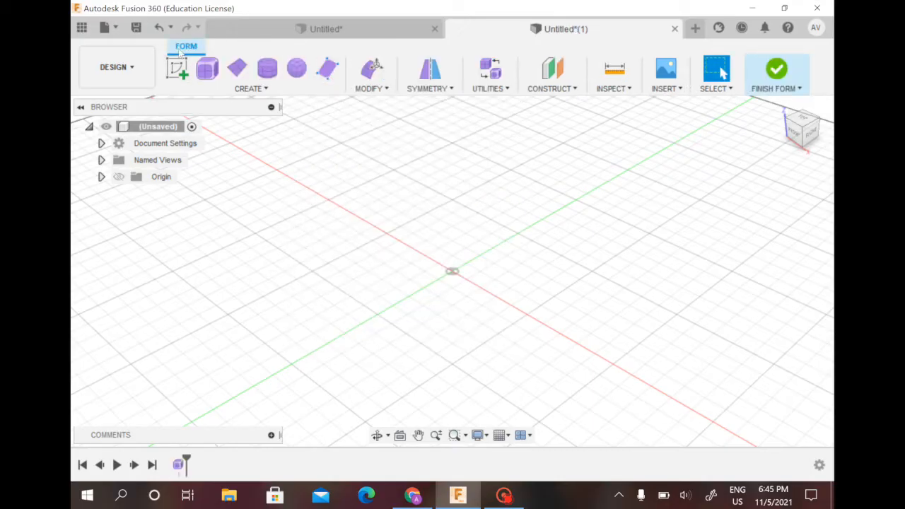
left_click(159, 27)
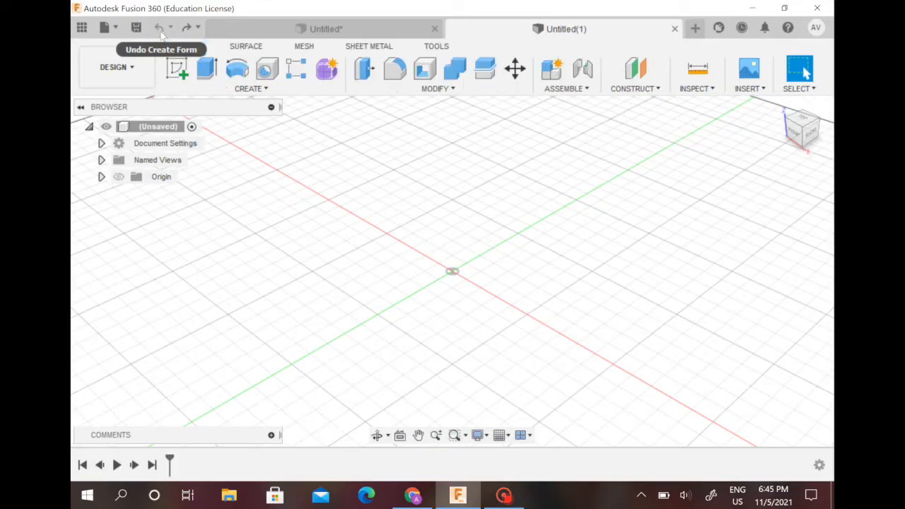
left_click(328, 71)
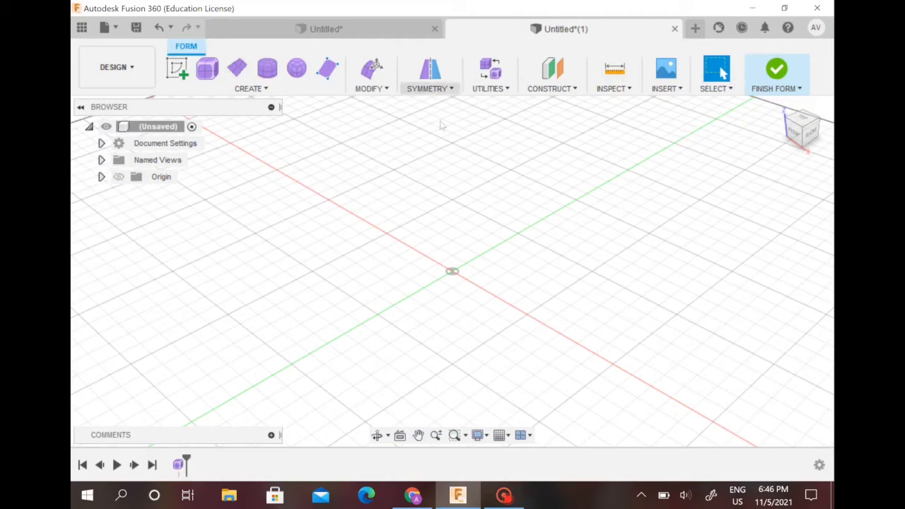
left_click(239, 70)
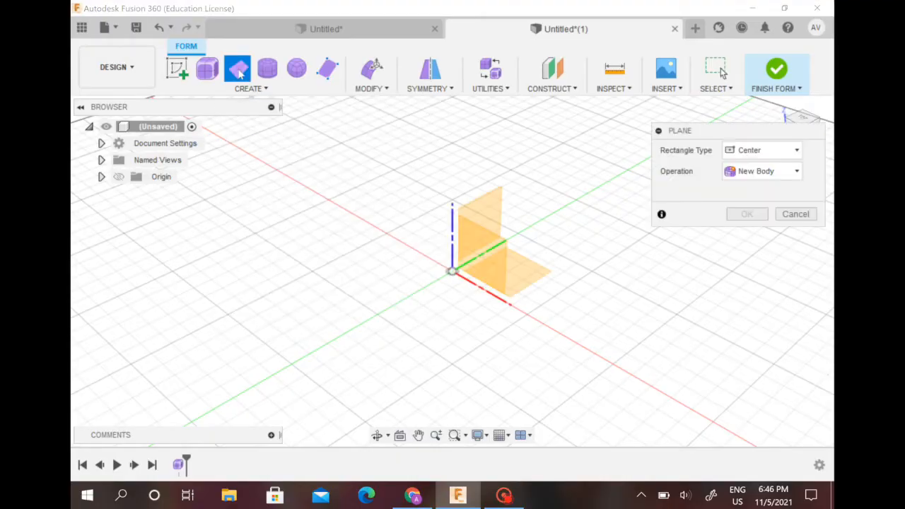
left_click(536, 278)
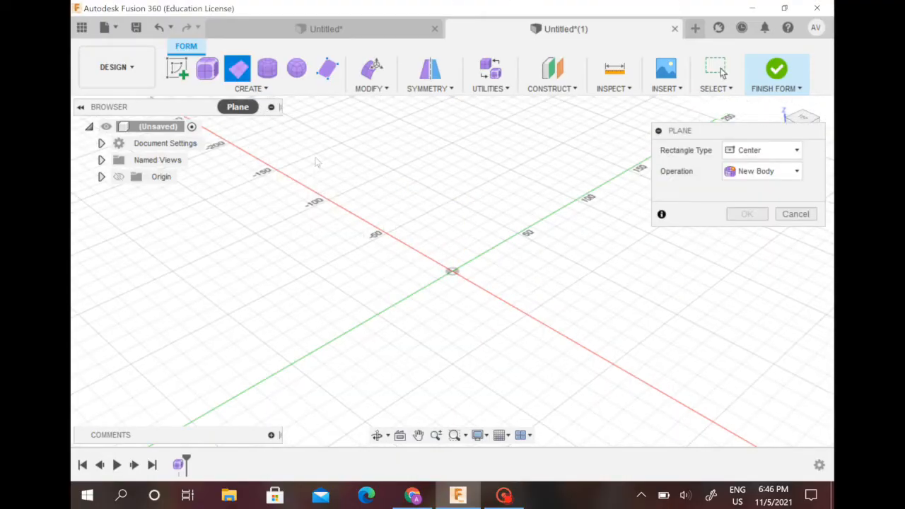
left_click(452, 271)
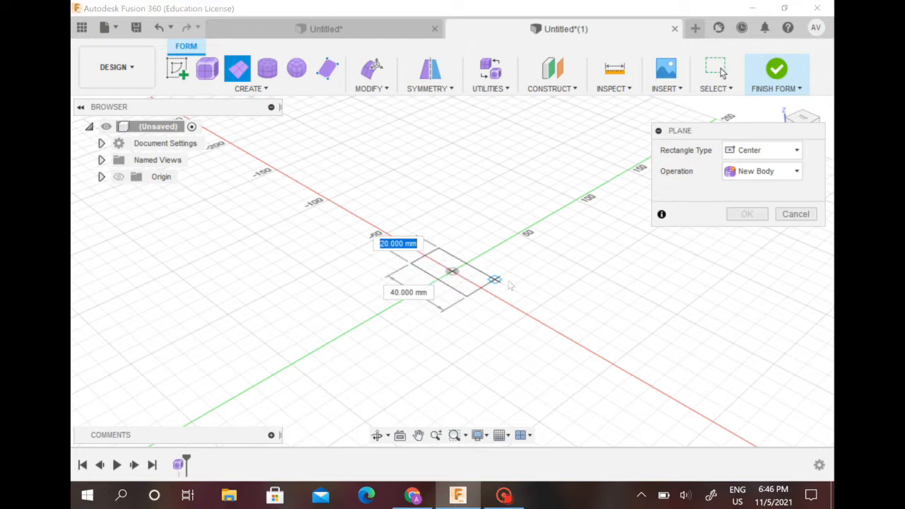
left_click(550, 282)
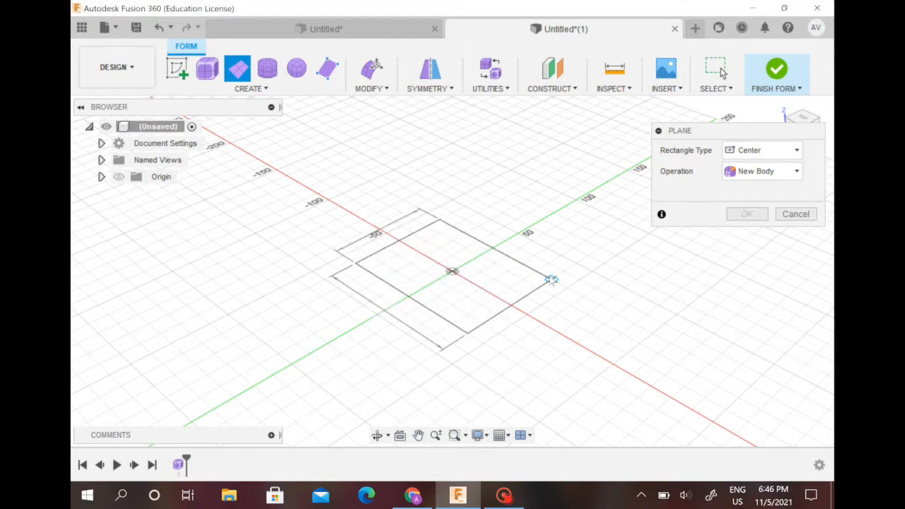
Divide the plane into 5 length faces and 5 width faces.
left_click(746, 172)
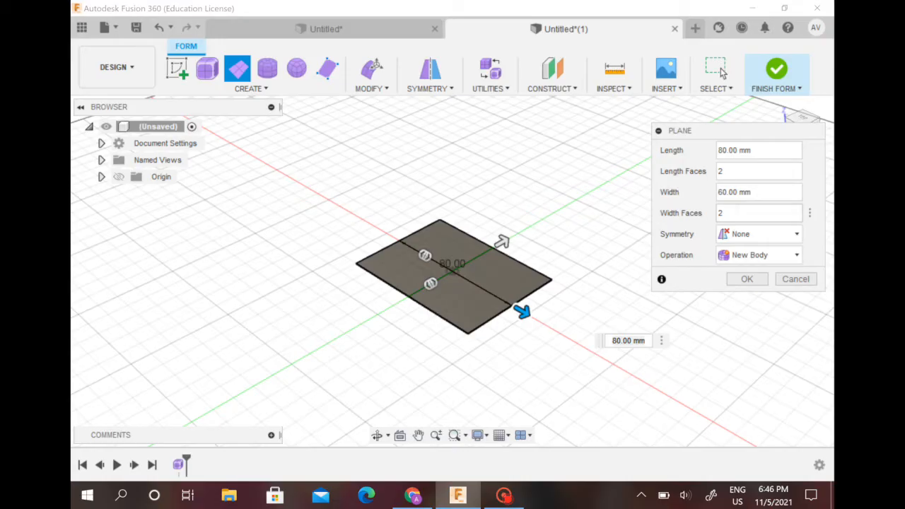
type("5")
key("shift+Tab")
key("shift+Tab")
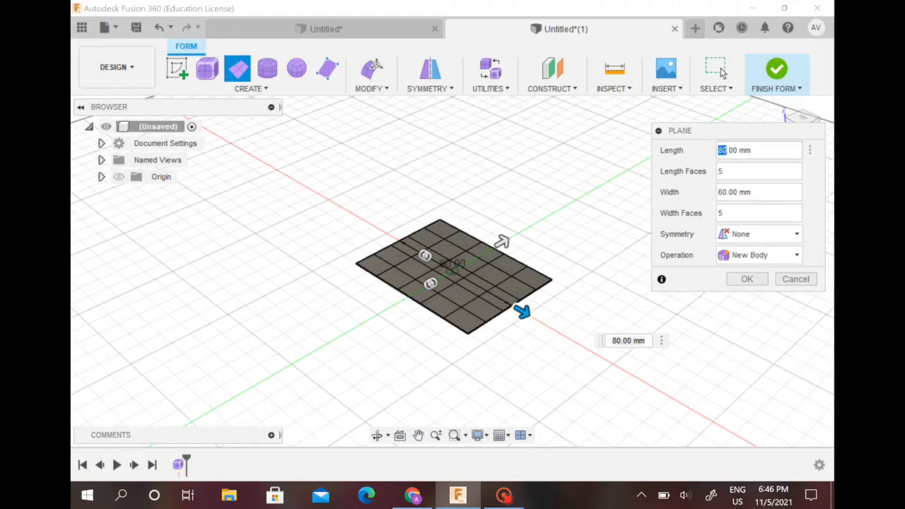
Set the plane's length and width to 50 mm, keep symmetry at None, and create it as a new body.
key("Delete")
key("Delete")
type("50")
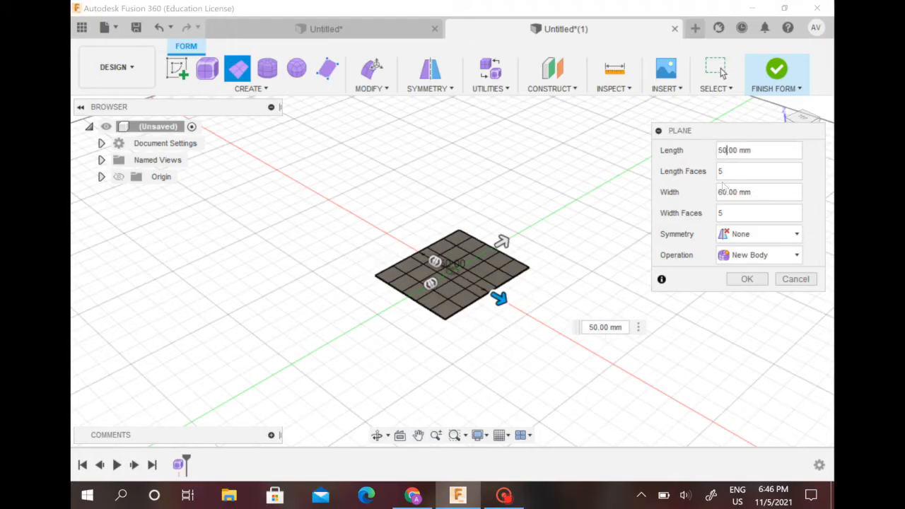
left_click(722, 192)
key("BackSpace")
type("5")
scroll(486, 280, "up", 5)
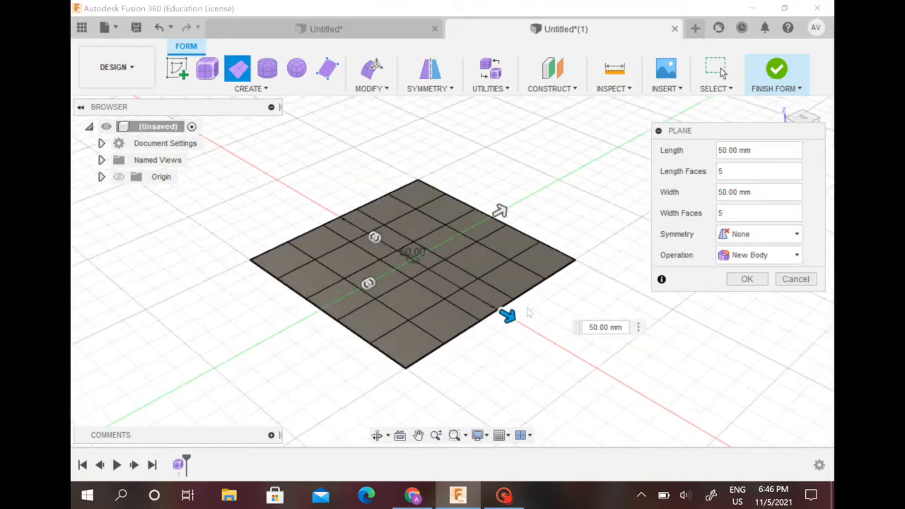
middle_click_drag(523, 357, 582, 359)
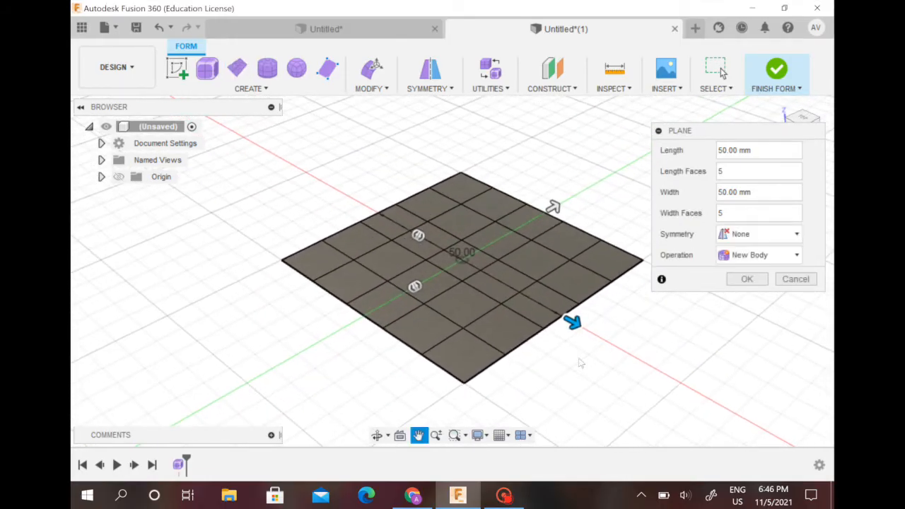
left_click(748, 235)
left_click(744, 252)
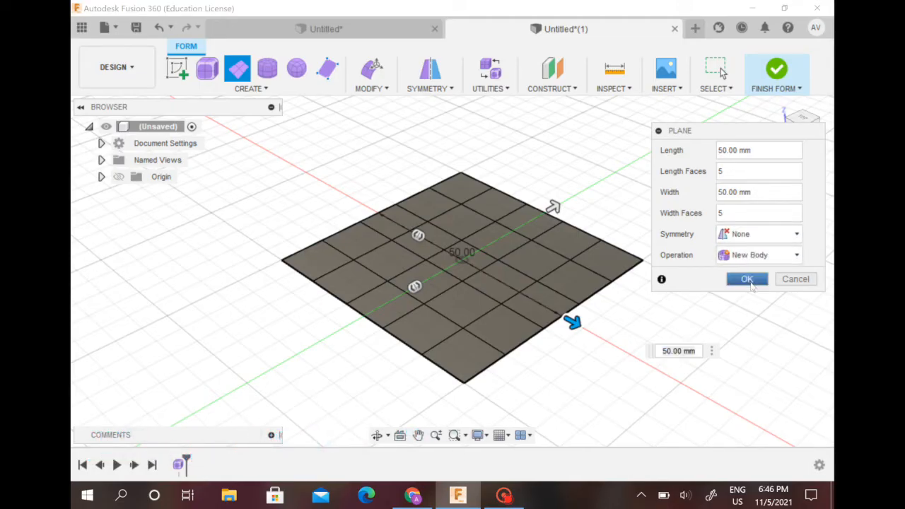
left_click(748, 279)
mouse_move(700, 281)
middle_mouse_down()
mouse_move(650, 271)
mouse_move(625, 245)
mouse_move(699, 264)
mouse_move(701, 280)
mouse_move(699, 257)
mouse_move(706, 277)
middle_mouse_up()
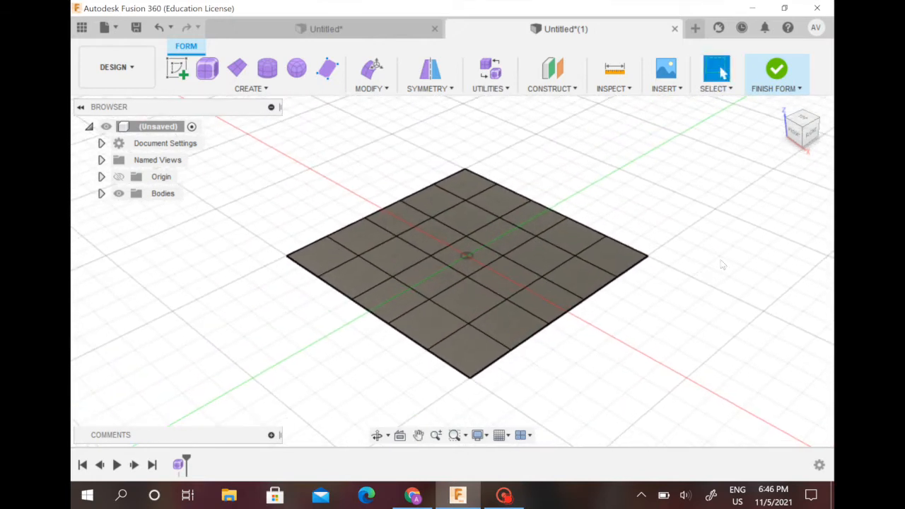
Delete the four corner vertices of the plane in the top view to round its corners.
left_click(804, 122)
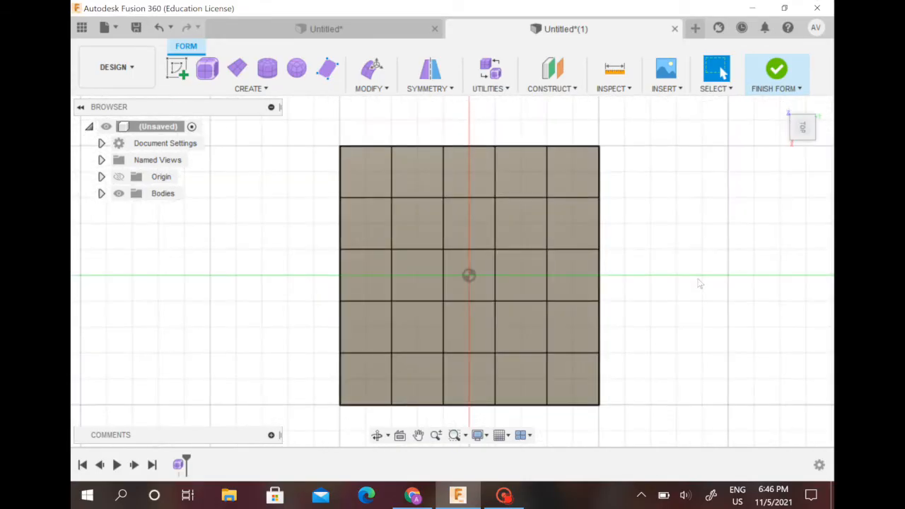
left_click(819, 102)
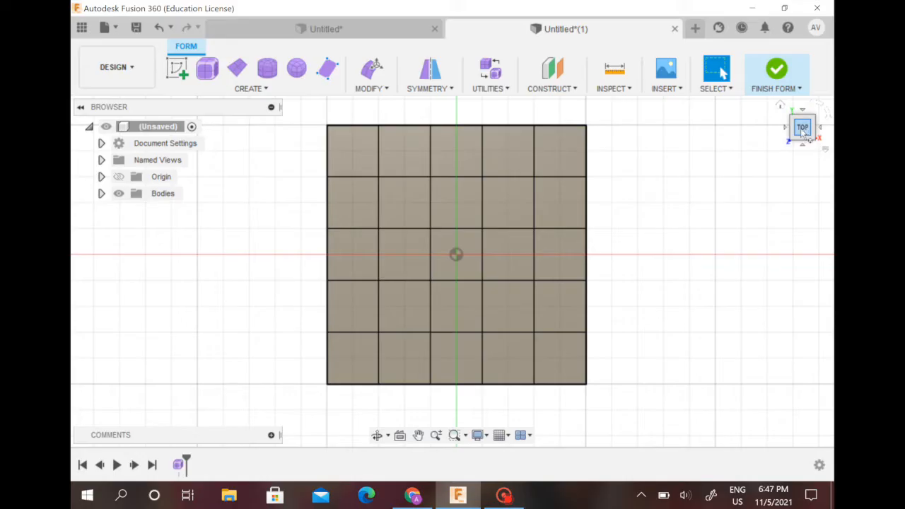
left_click(815, 104)
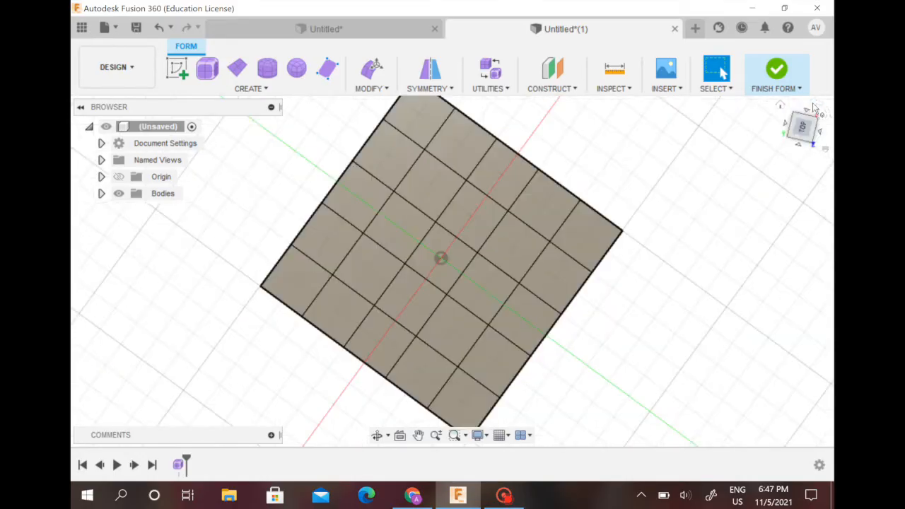
left_click_drag(820, 120, 809, 136)
left_click(806, 133)
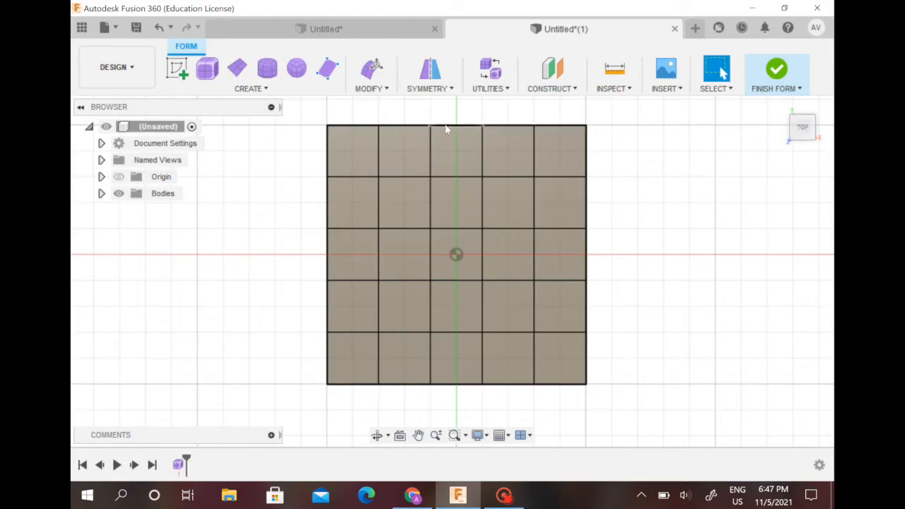
left_click(585, 126)
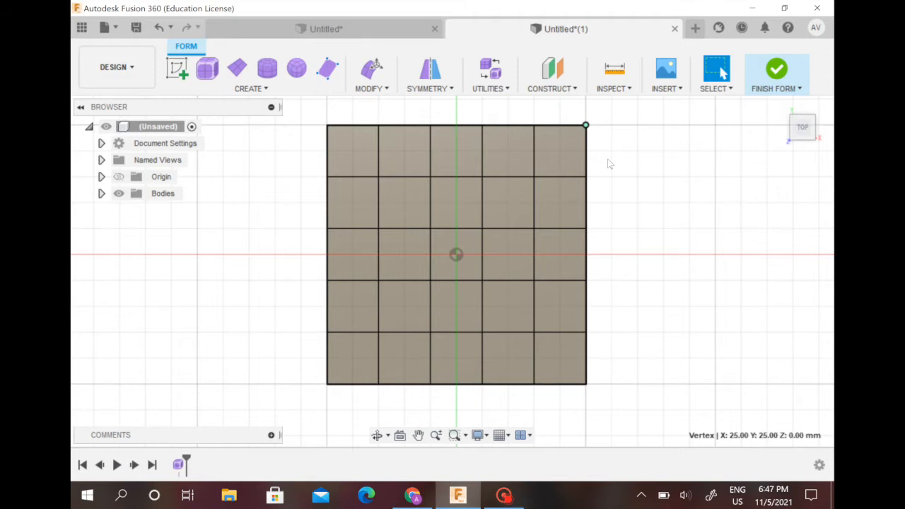
key("Delete")
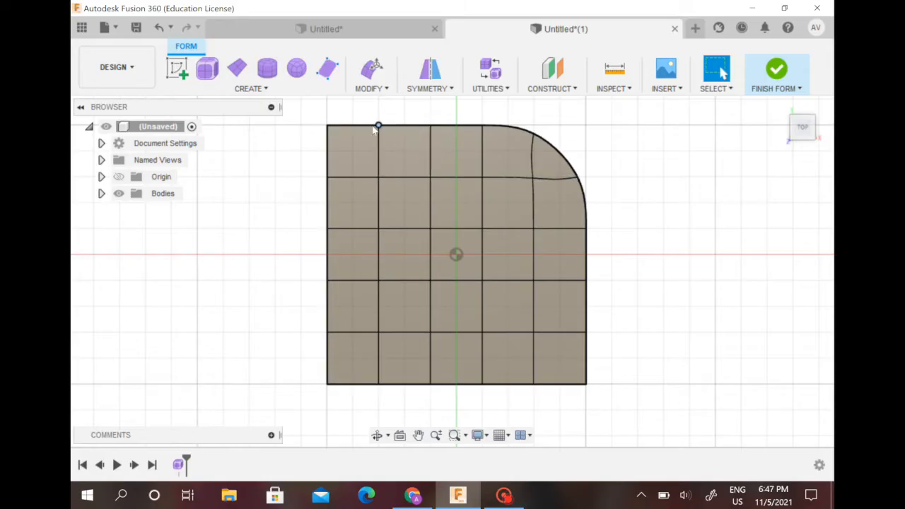
left_click(327, 126)
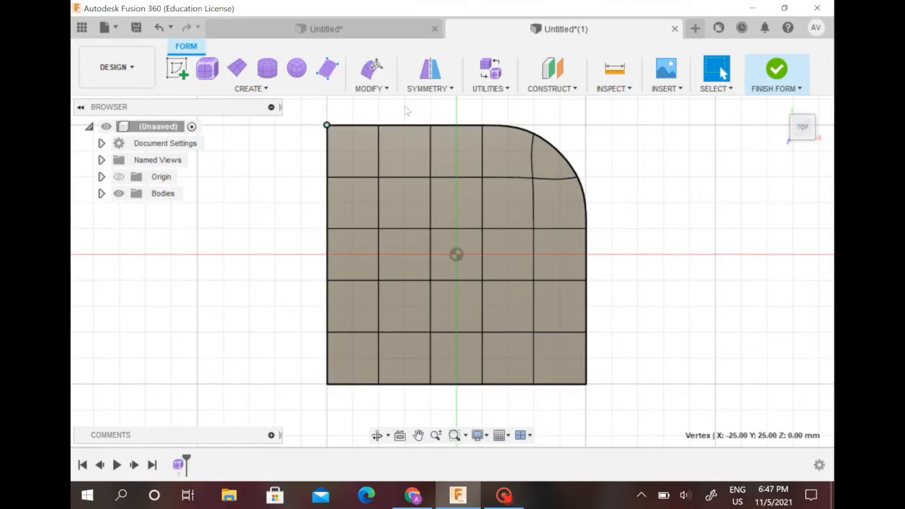
key("Delete")
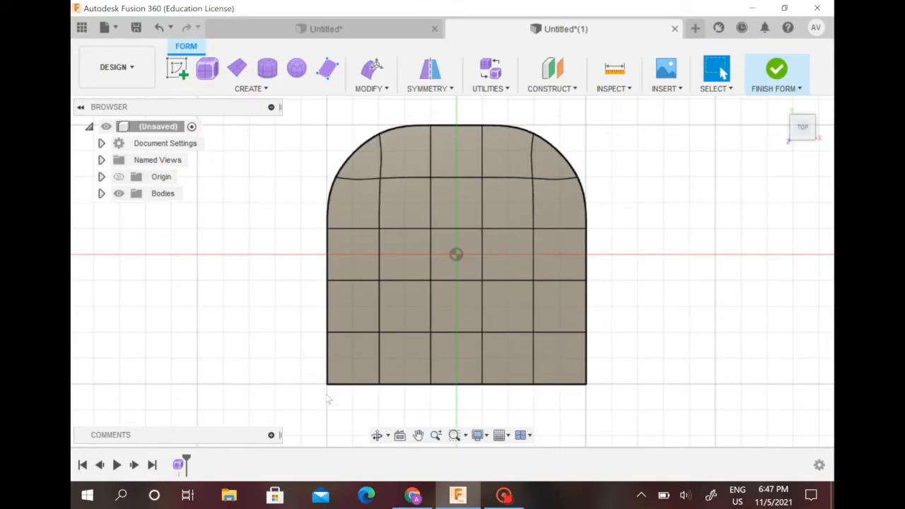
left_click(327, 384)
key("Delete")
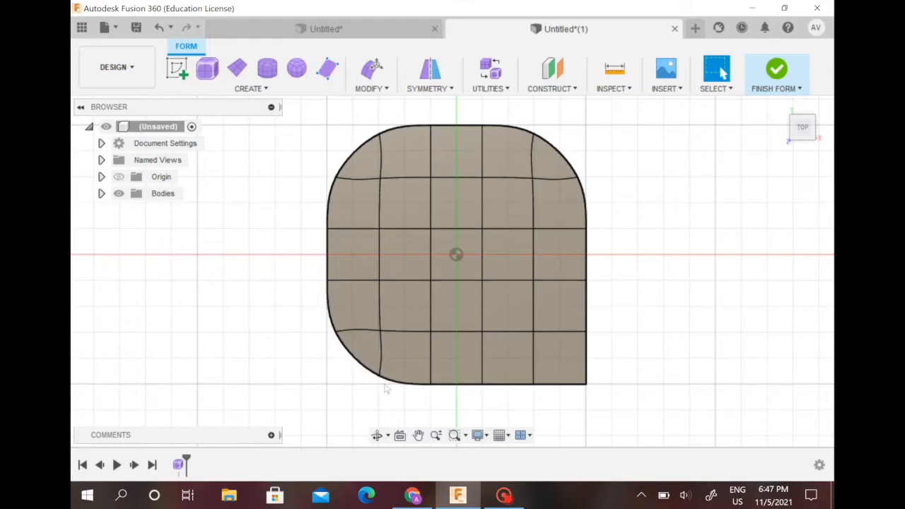
left_click(586, 384)
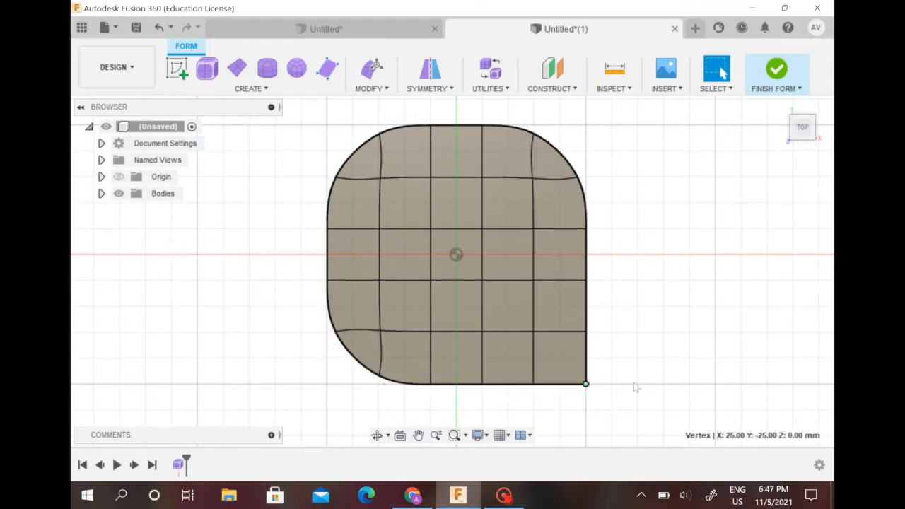
key("Delete")
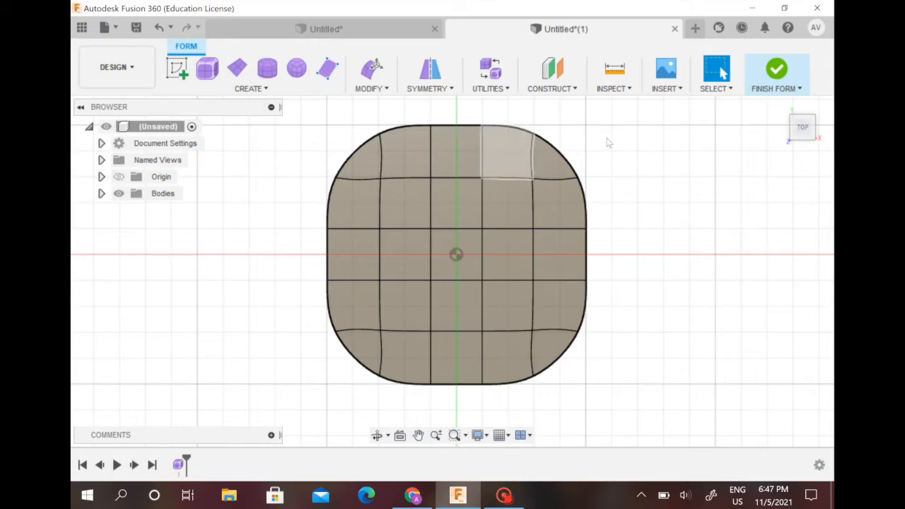
left_click_drag(617, 146, 791, 379)
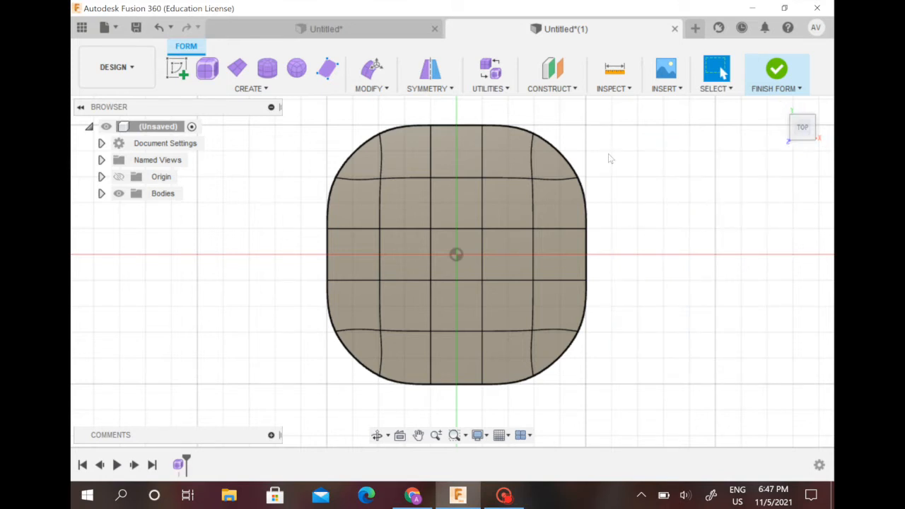
left_click_drag(618, 160, 804, 364)
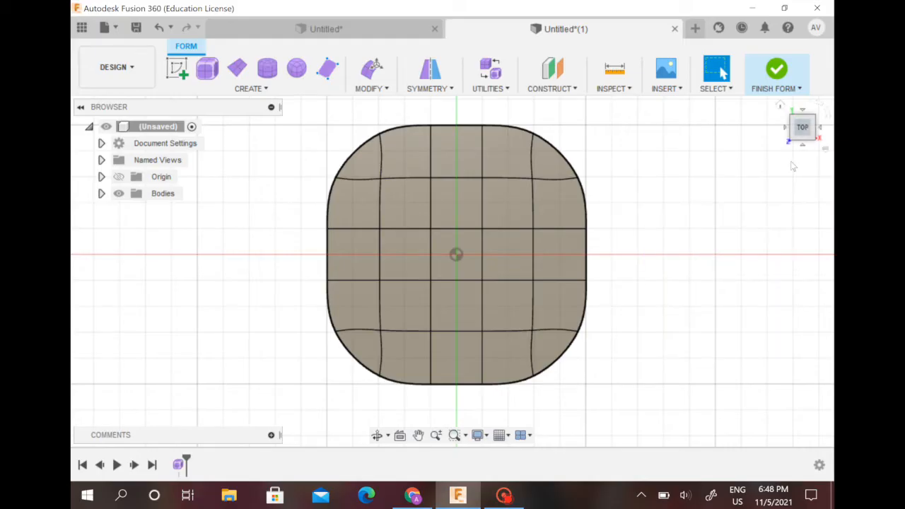
left_click_drag(790, 160, 612, 361)
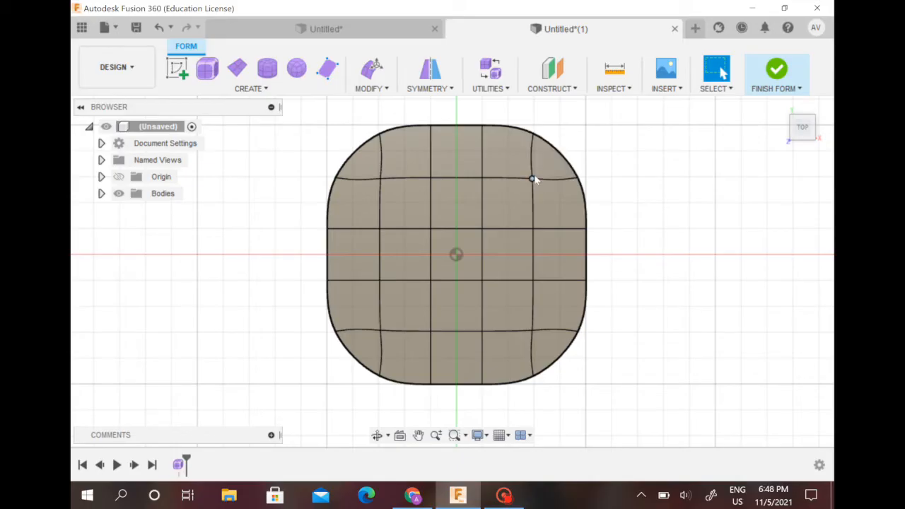
Raise the nine central faces of the rounded plane 30 mm vertically with Edit Form.
left_click_drag(514, 208, 383, 330)
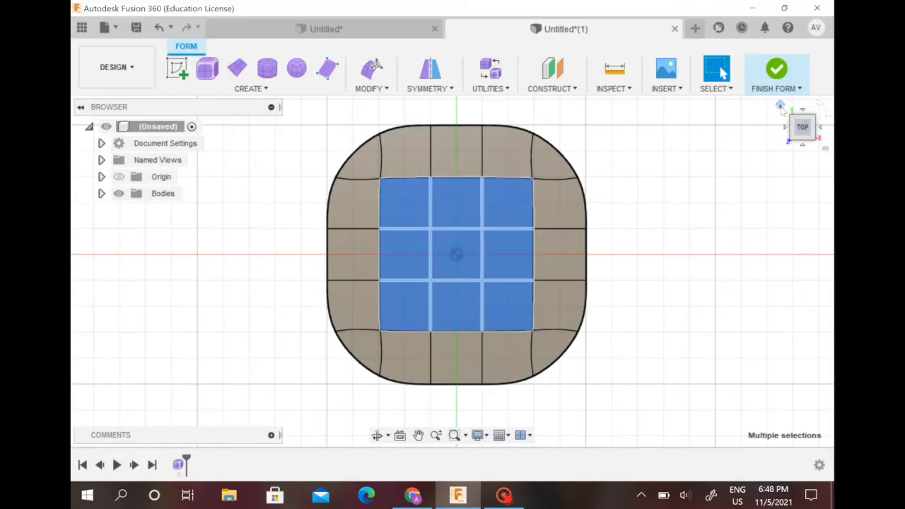
left_click(781, 108)
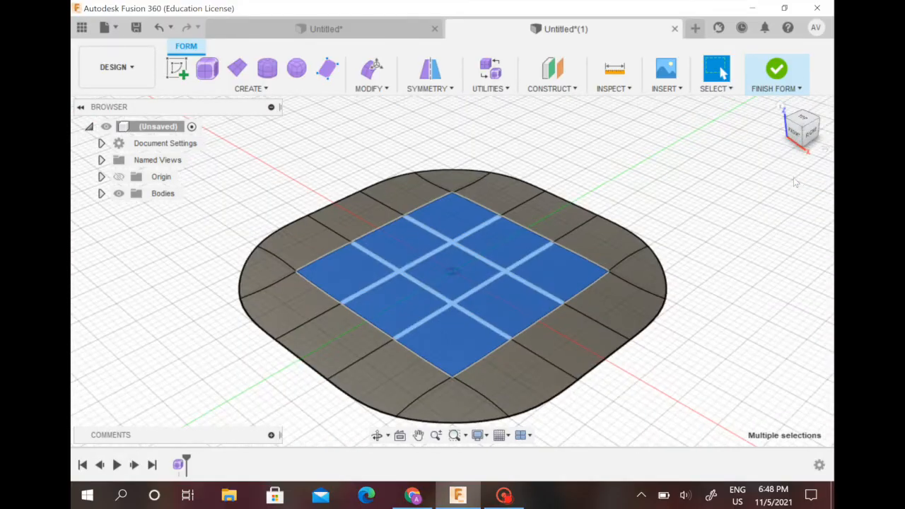
left_click(794, 134)
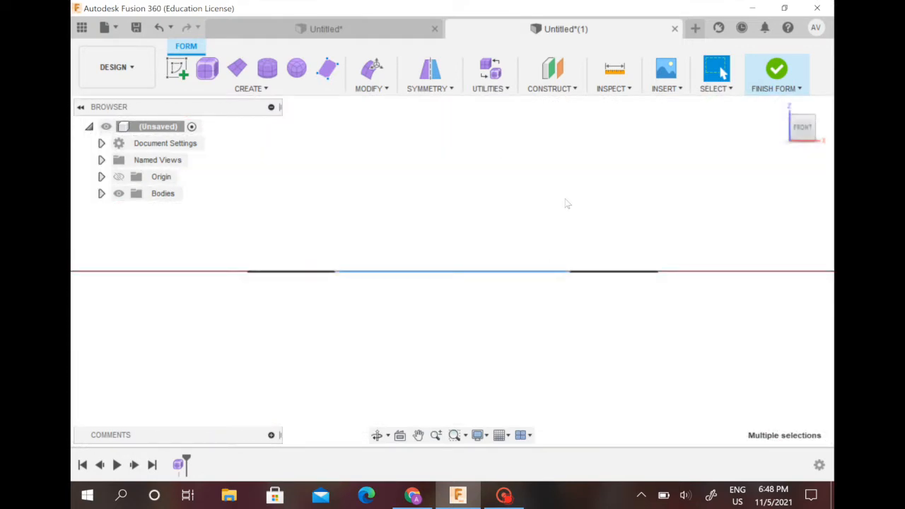
middle_click_drag(564, 181, 562, 241, "shift")
left_click(781, 105)
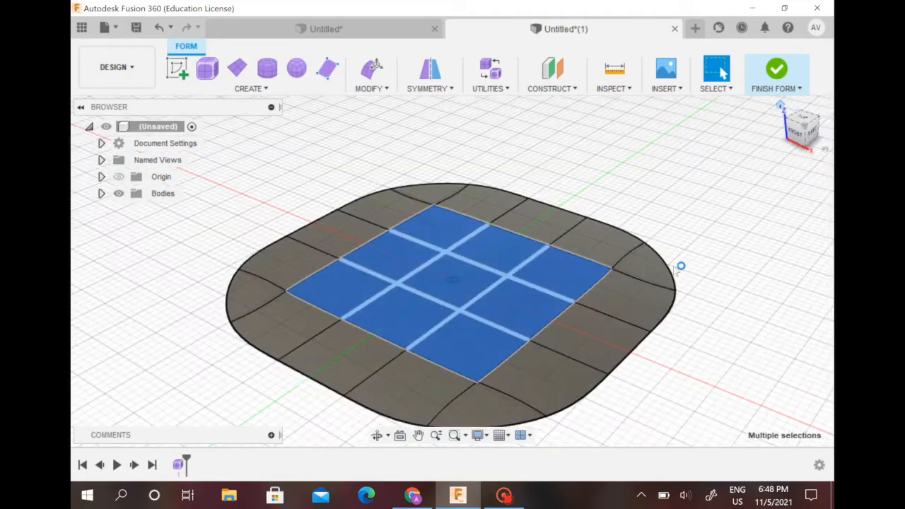
right_click(457, 272)
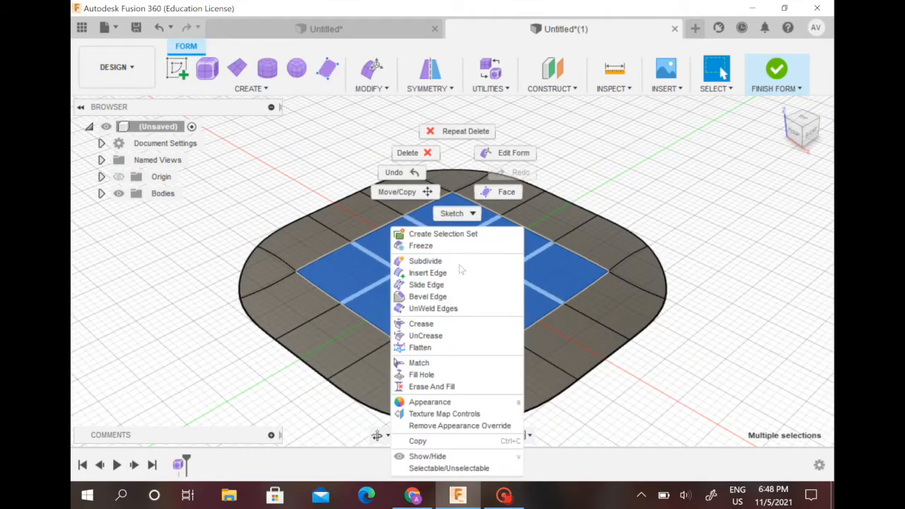
left_click(515, 153)
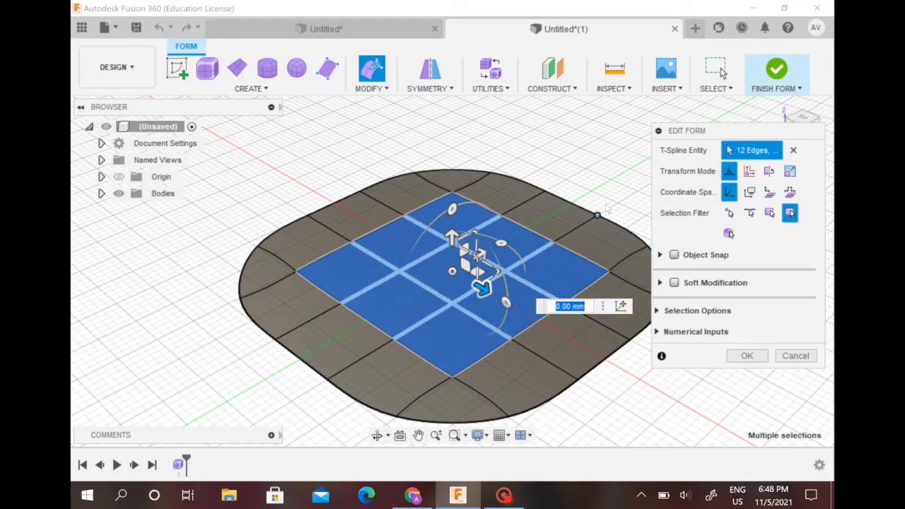
left_click(793, 134)
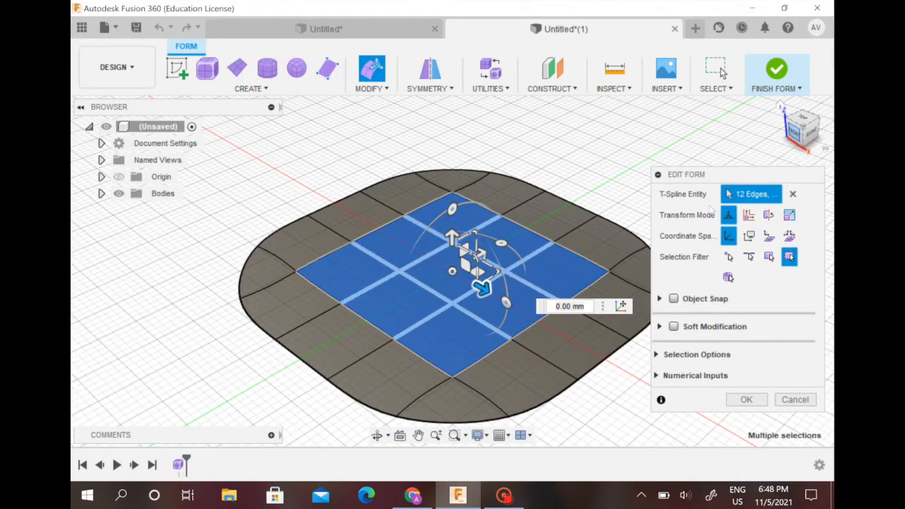
left_click_drag(453, 231, 453, 210)
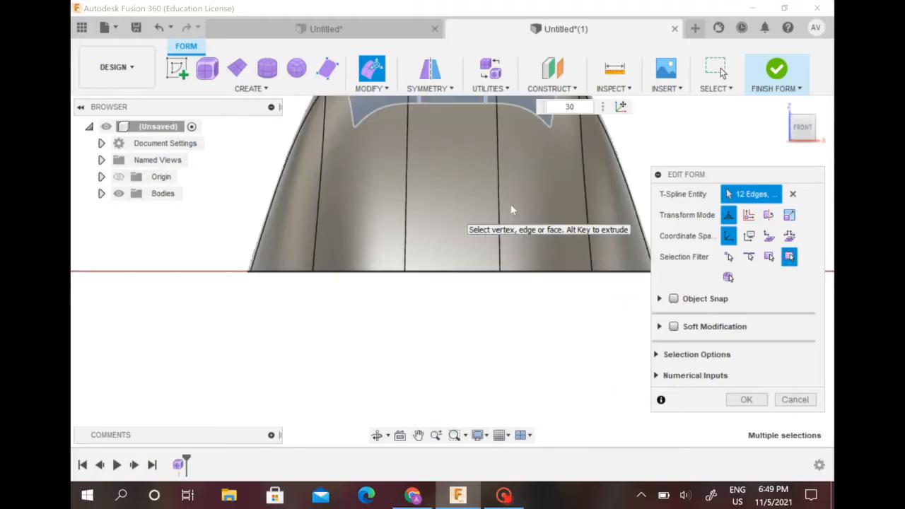
scroll(586, 211, "down", 2)
middle_click_drag(610, 174, 583, 277)
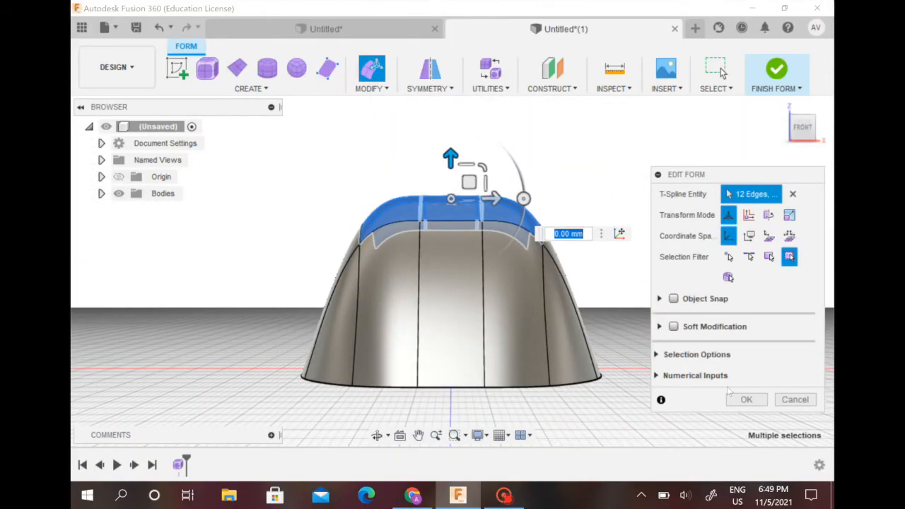
left_click(746, 400)
middle_click_drag(676, 273, 675, 300, "shift")
left_click(676, 297)
scroll(673, 251, "down", 3)
middle_click_drag(673, 252, 659, 281)
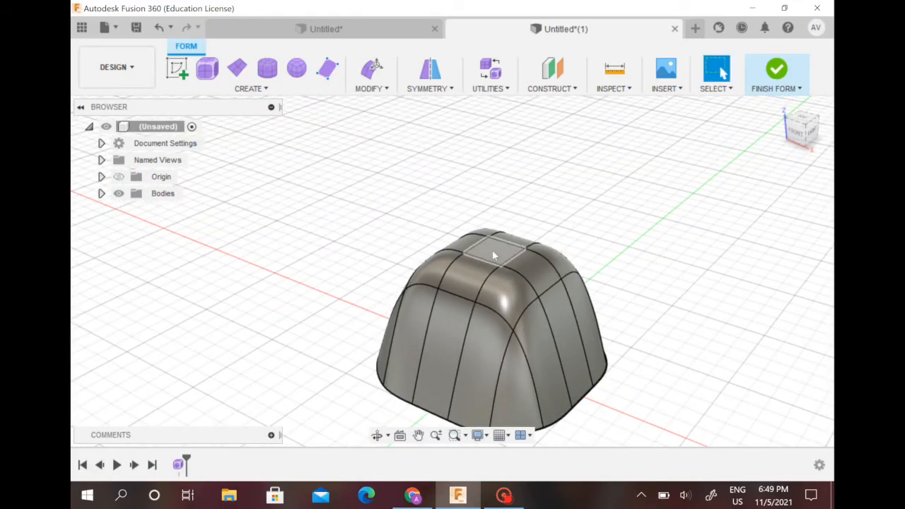
left_click(493, 255)
right_click(493, 256)
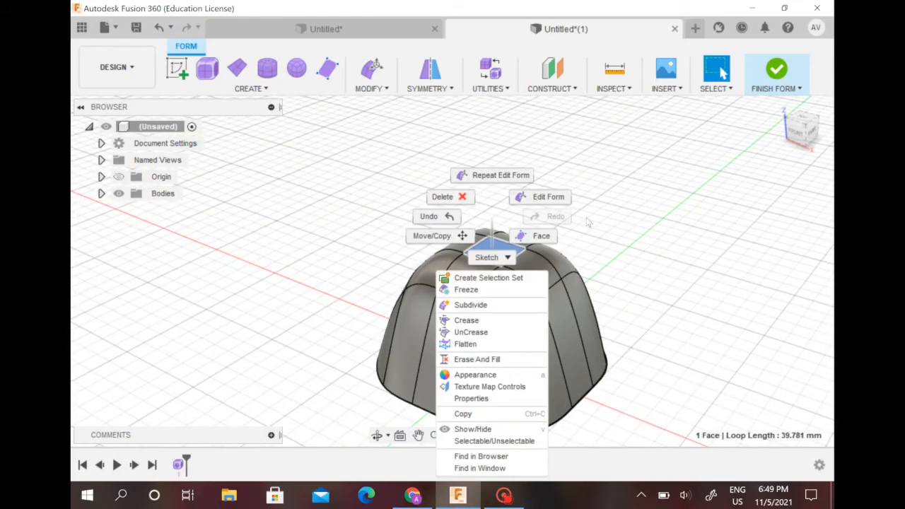
left_click(661, 216)
left_click(625, 190)
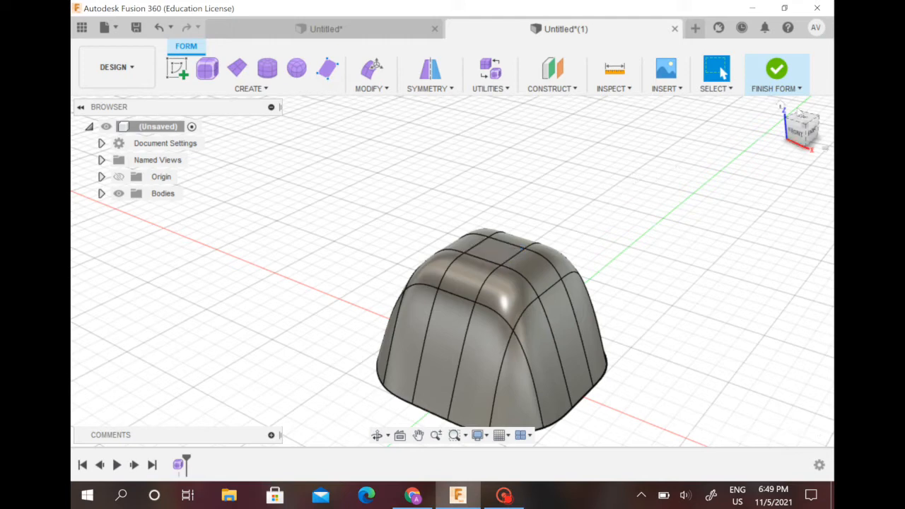
left_click(803, 121)
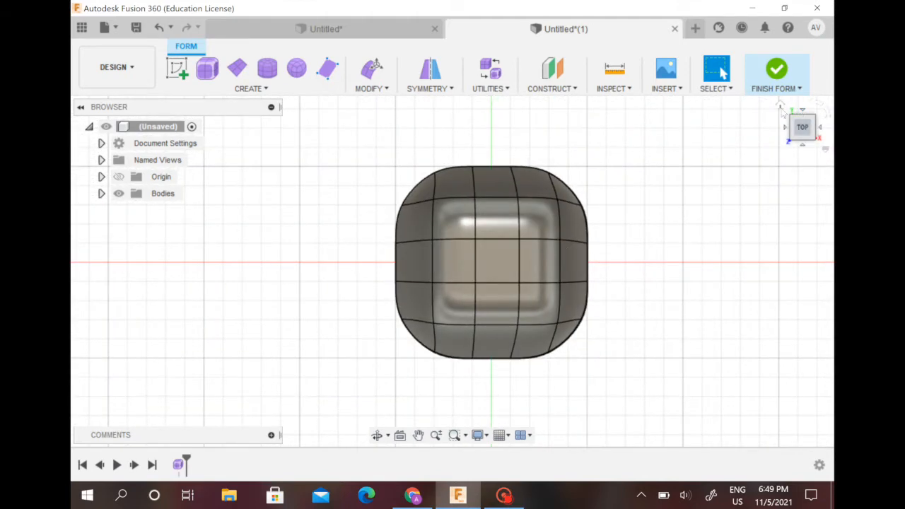
left_click(780, 105)
Try to move the top centre face 30 mm sideways and 30 mm upward with Edit Form, and undo the edit.
left_click(453, 206)
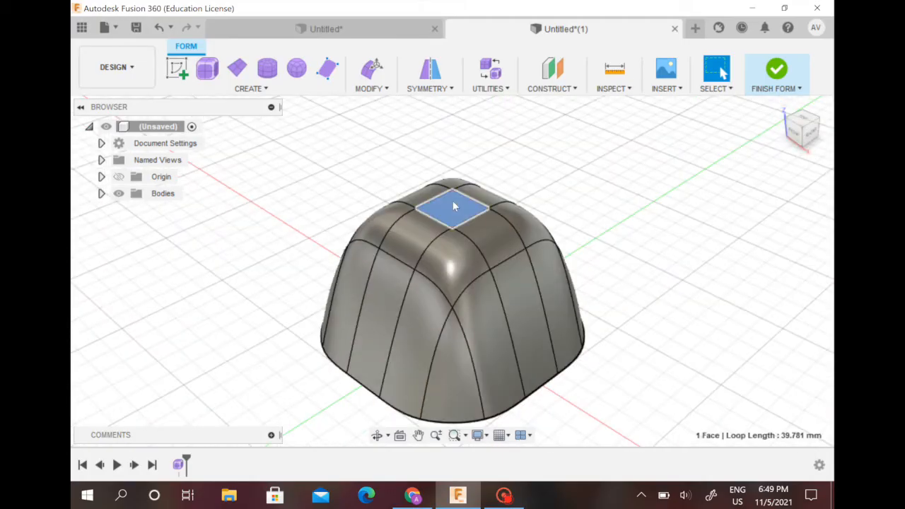
right_click(454, 205)
left_click(501, 179)
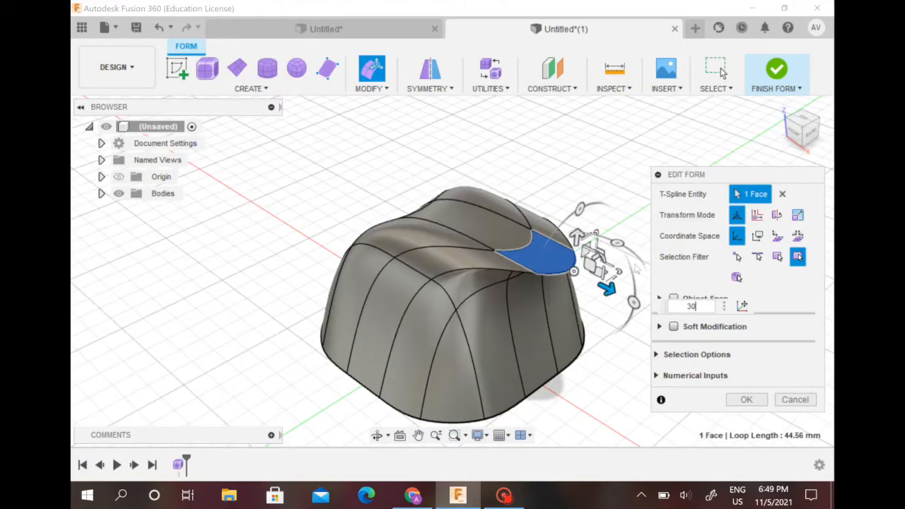
key("BackSpace")
left_click(577, 239)
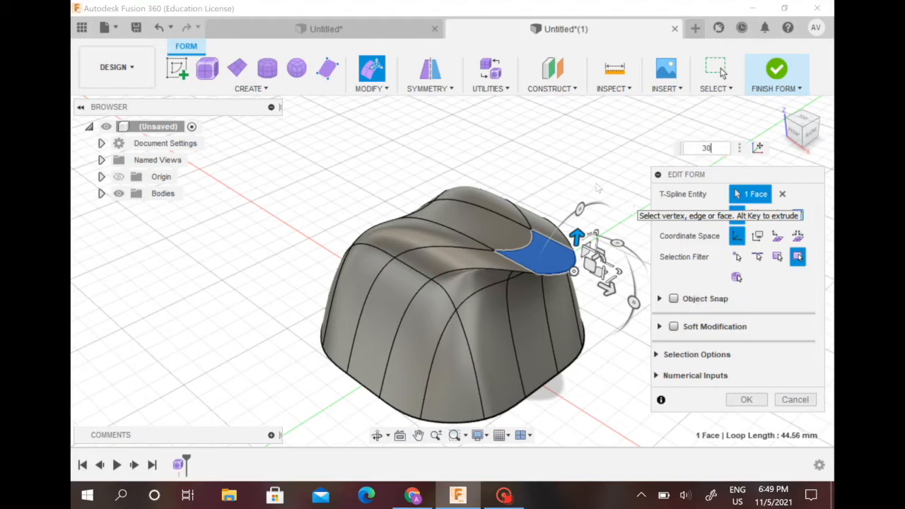
scroll(616, 182, "down", 2)
middle_click_drag(608, 239, 613, 249, "shift")
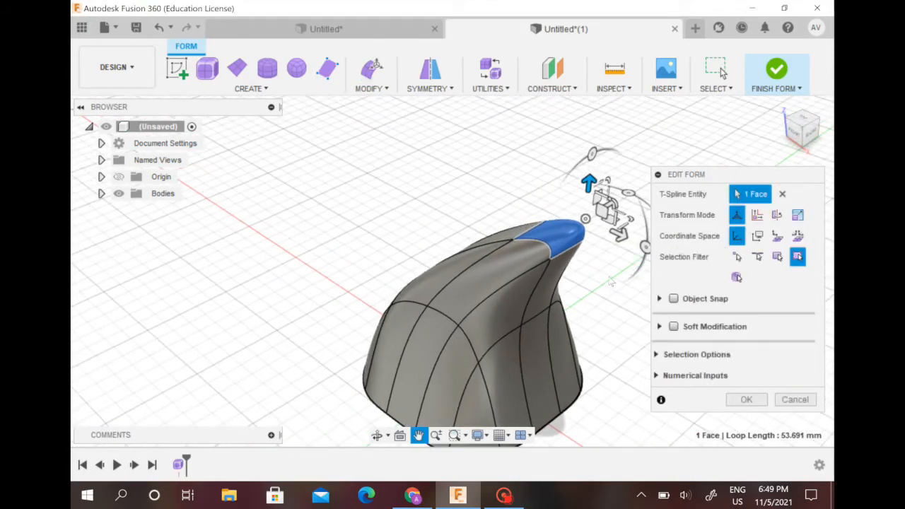
left_click(795, 400)
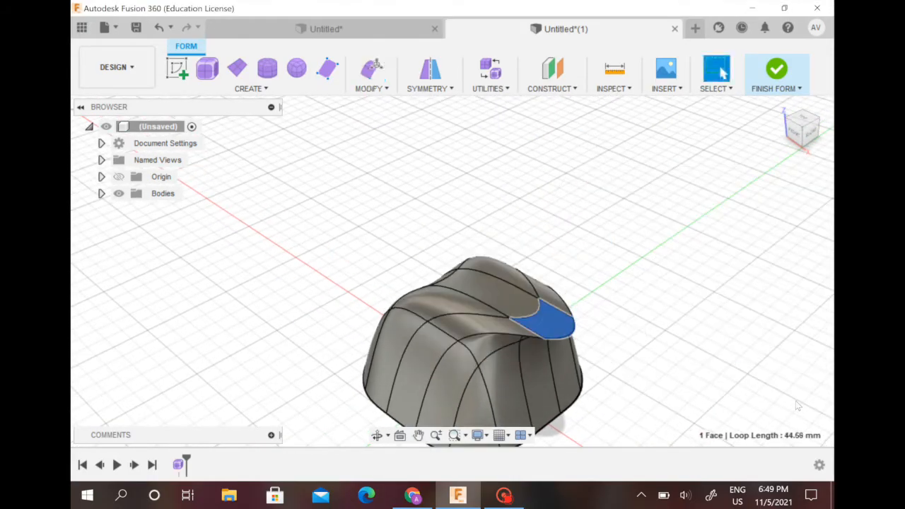
left_click(159, 27)
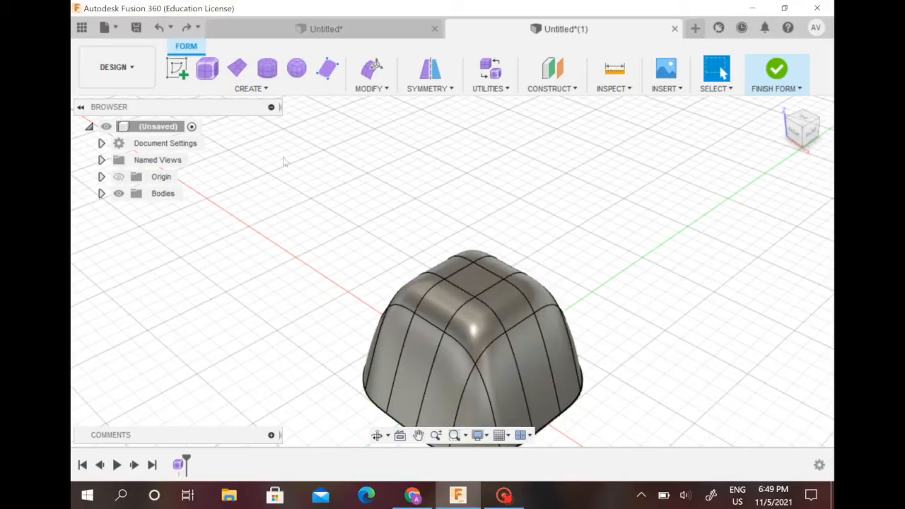
Raise only the top centre face of the form 30 mm vertically with Edit Form.
left_click(467, 285)
right_click(467, 285)
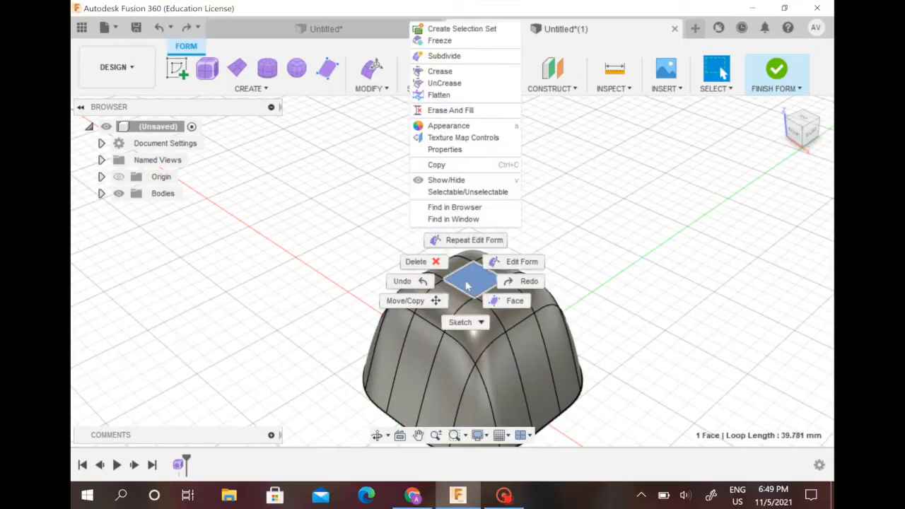
left_click(515, 262)
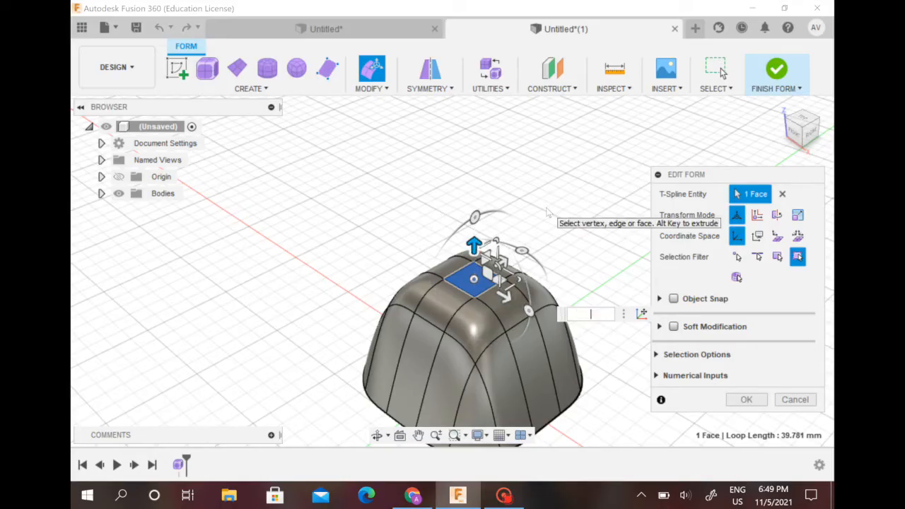
type("30")
key("Return")
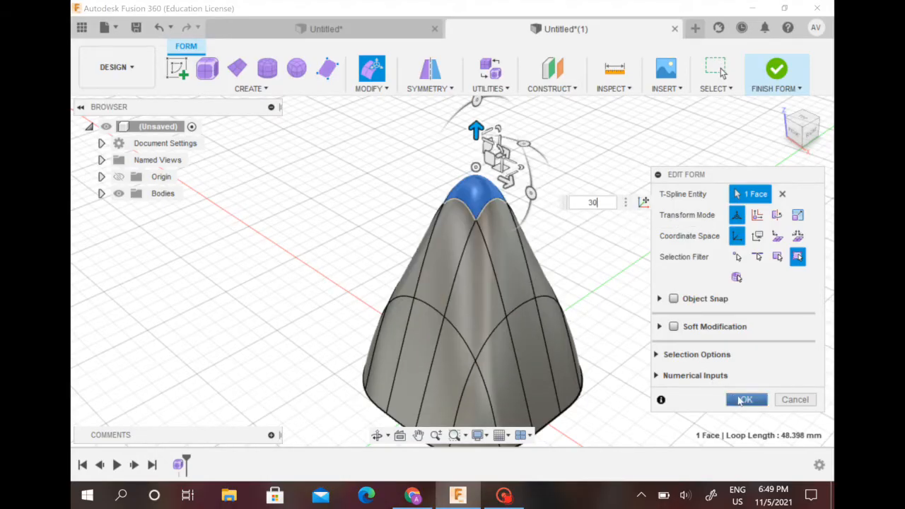
left_click(742, 400)
left_click(646, 292)
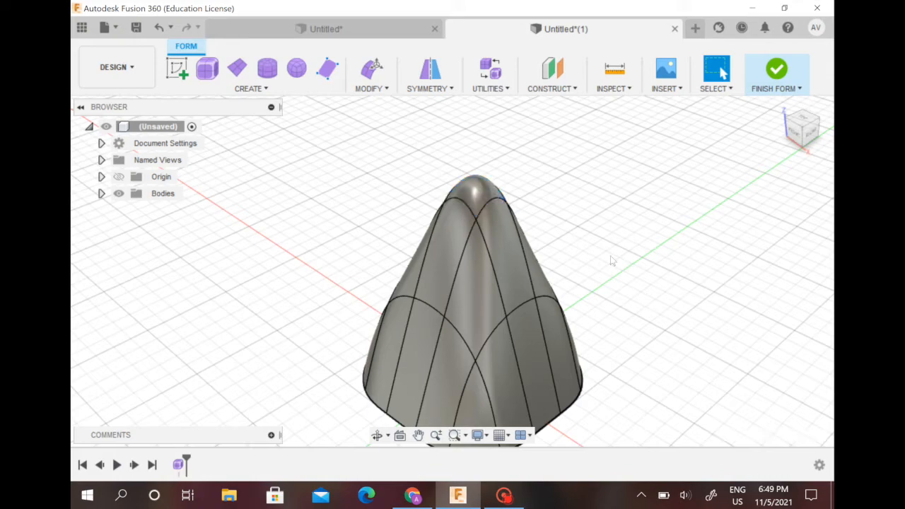
Raise the face at the tip of the form further upward with Edit Form to make the body taller.
middle_click_drag(583, 251, 543, 240, "shift")
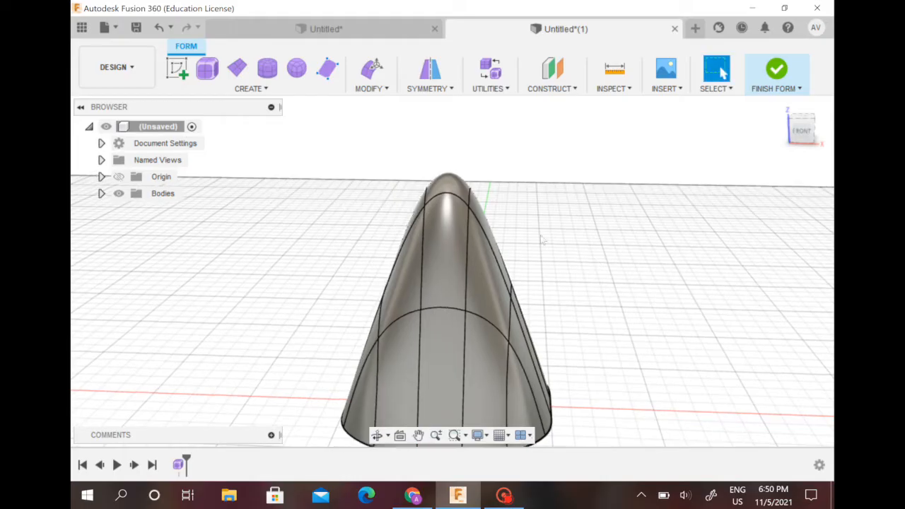
left_click(458, 187)
right_click(457, 188)
left_click(515, 162)
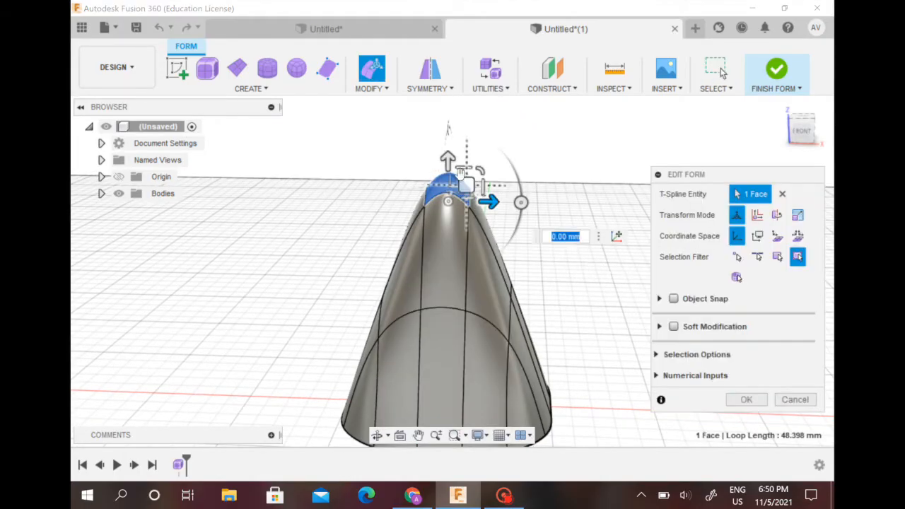
key("Return")
left_click(746, 400)
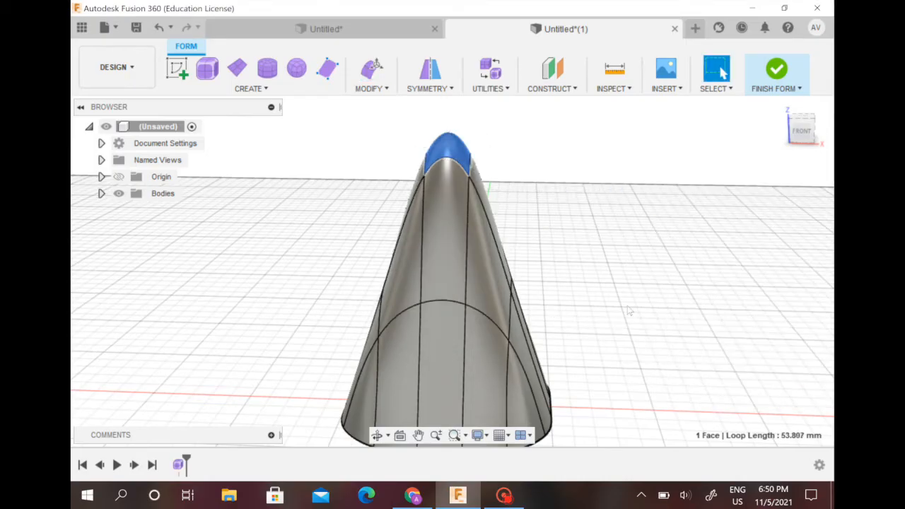
scroll(606, 290, "down", 3)
left_click(597, 246)
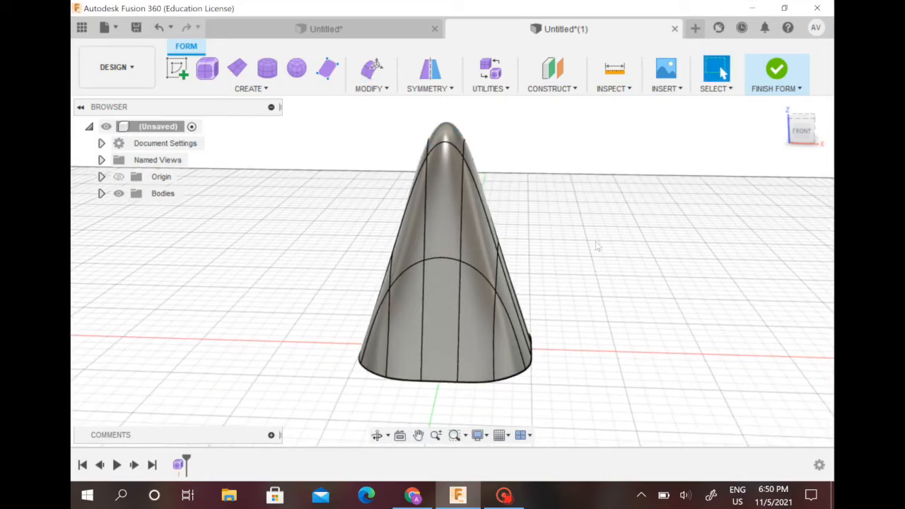
Examine the new form and compare it with the finished ghost in the other open document, and return to the form.
middle_click_drag(602, 242, 625, 246)
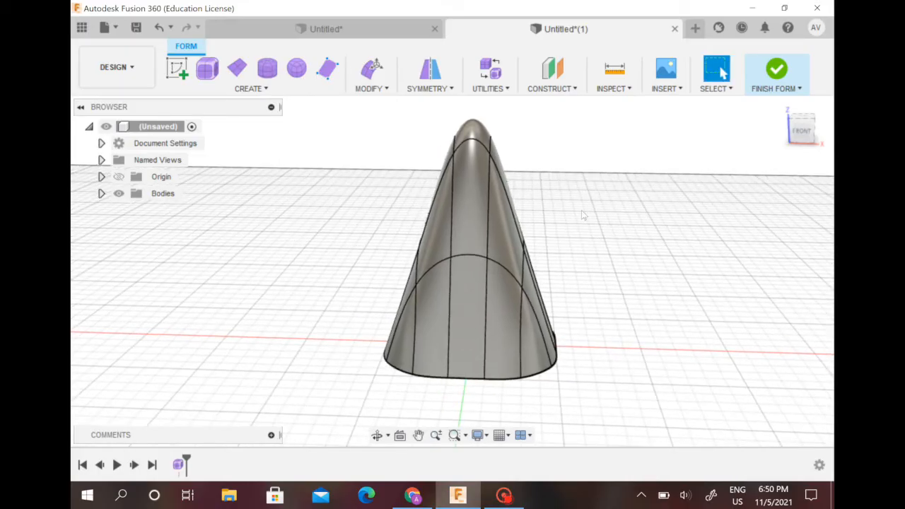
middle_click_drag(578, 204, 588, 221, "shift")
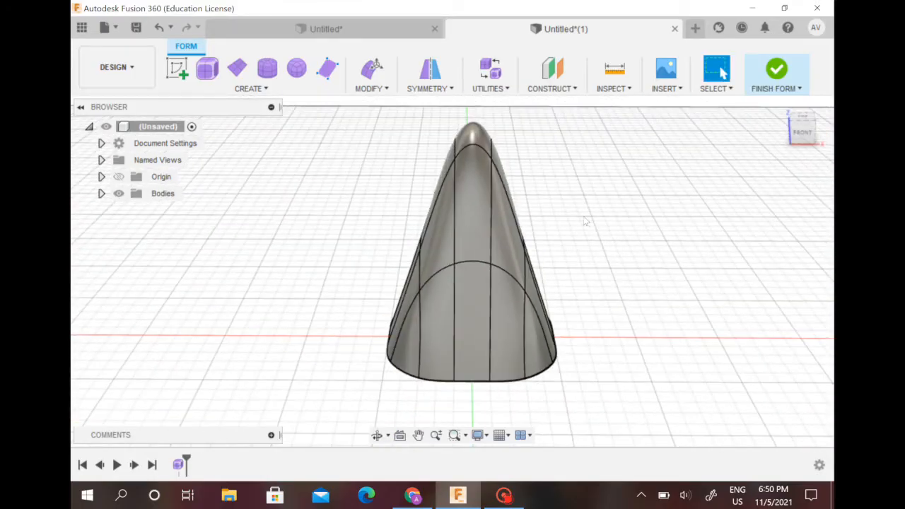
left_click(351, 27)
middle_click_drag(540, 202, 570, 196, "shift")
left_click(468, 173)
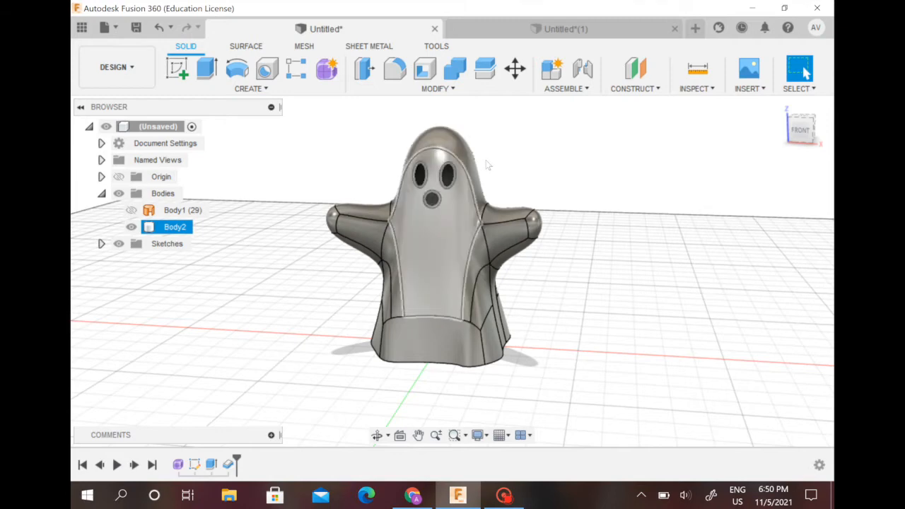
left_click(540, 30)
middle_click_drag(570, 191, 543, 202, "shift")
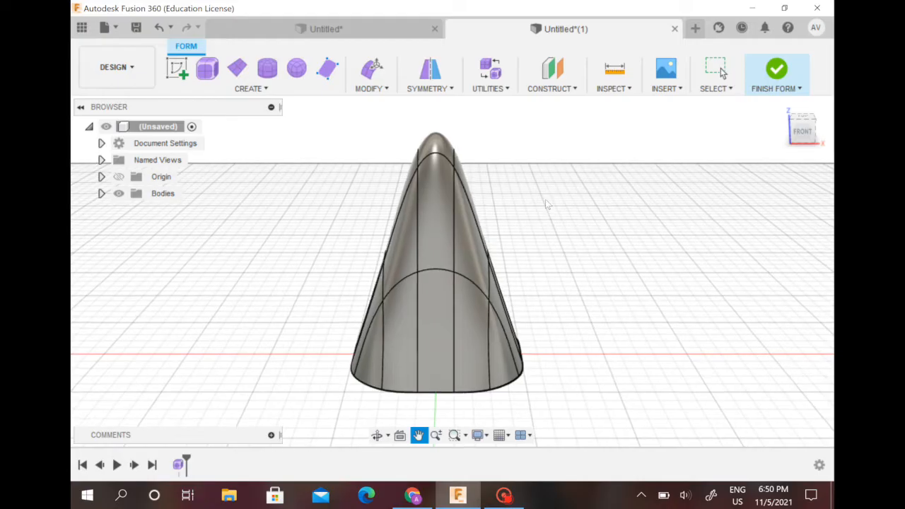
Try to enlarge the face at the tip of the form uniformly with Edit Form, and undo the edit.
left_click(431, 146)
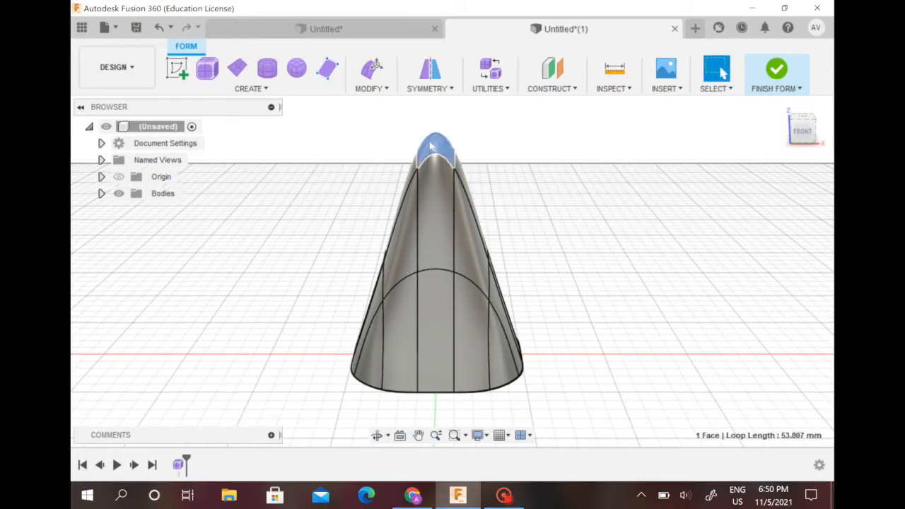
right_click(430, 145)
left_click(478, 120)
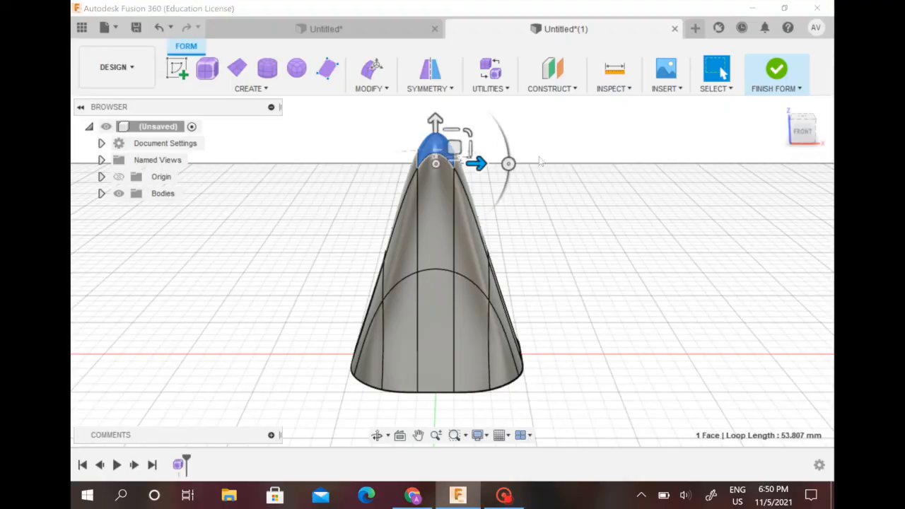
left_click(806, 136)
middle_click_drag(558, 145, 568, 223)
scroll(557, 186, "up", 4)
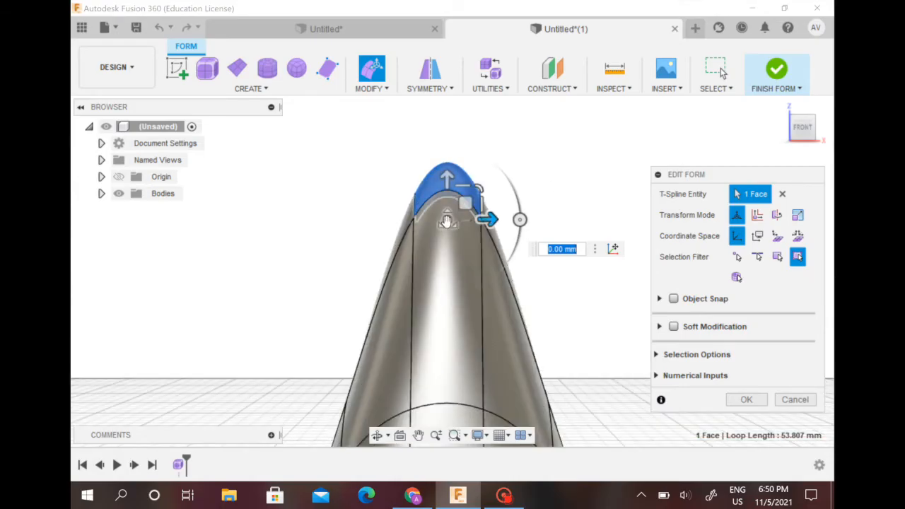
left_click_drag(447, 221, 471, 249)
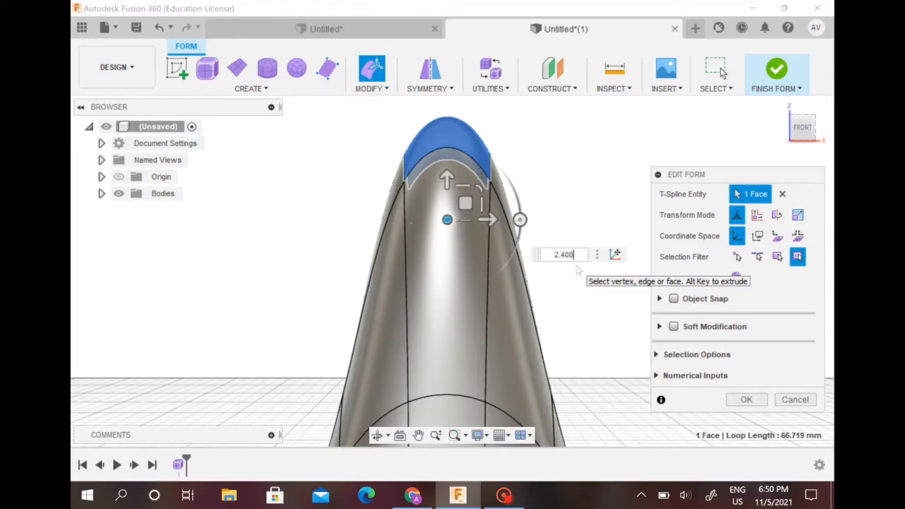
key("ctrl+z")
scroll(578, 311, "down", 3)
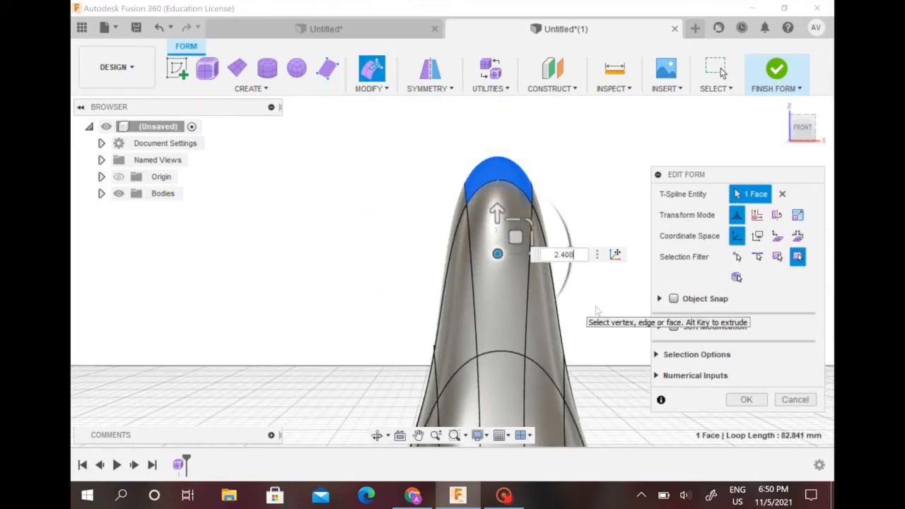
scroll(595, 311, "up", 2)
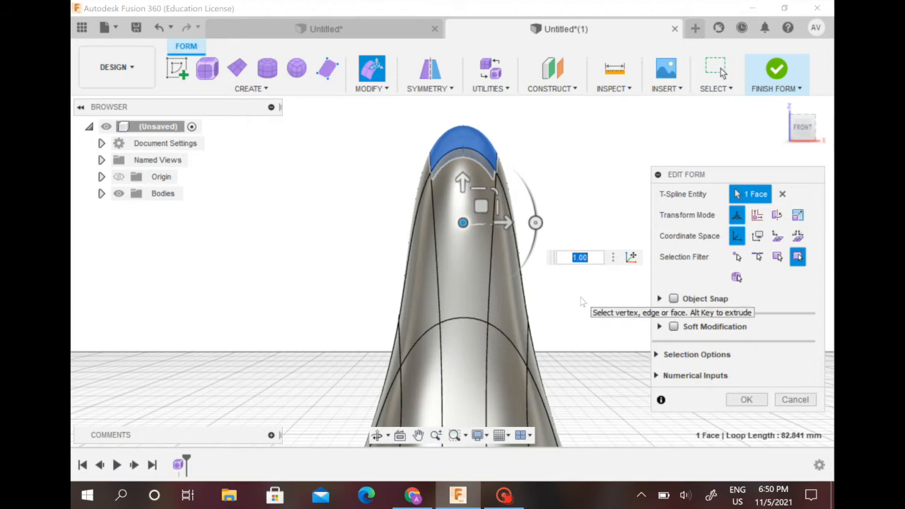
scroll(578, 293, "up", 2)
scroll(577, 290, "down", 2)
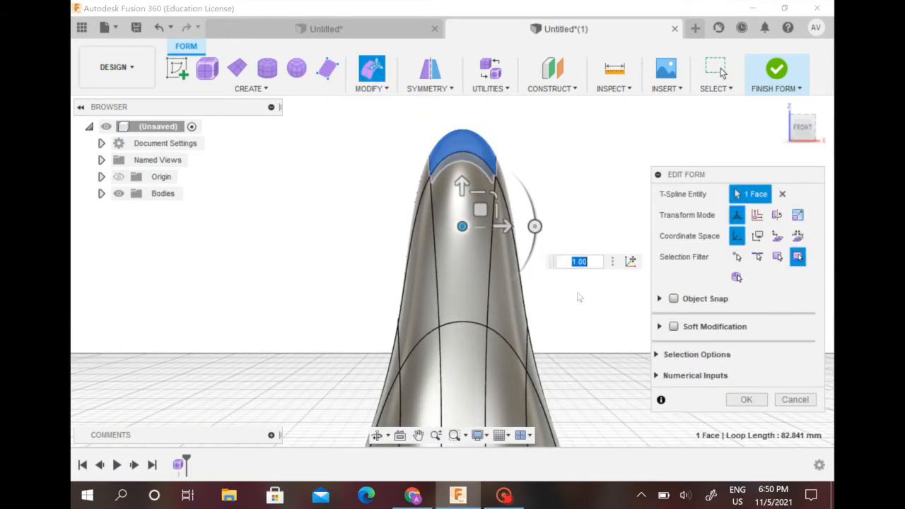
left_click(795, 399)
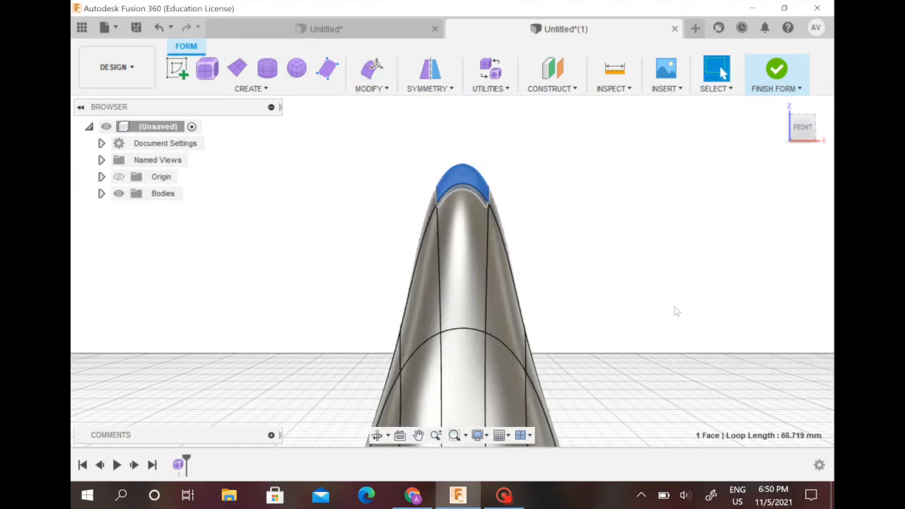
left_click(558, 210)
left_click(159, 29)
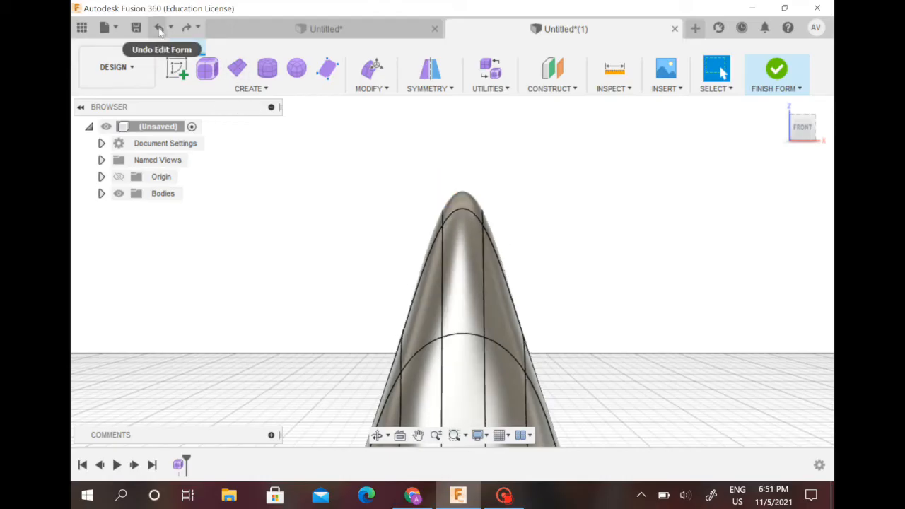
Scale the face at the tip of the form uniformly by 2.408 with Edit Form to widen the head.
left_click(463, 203)
right_click(461, 206)
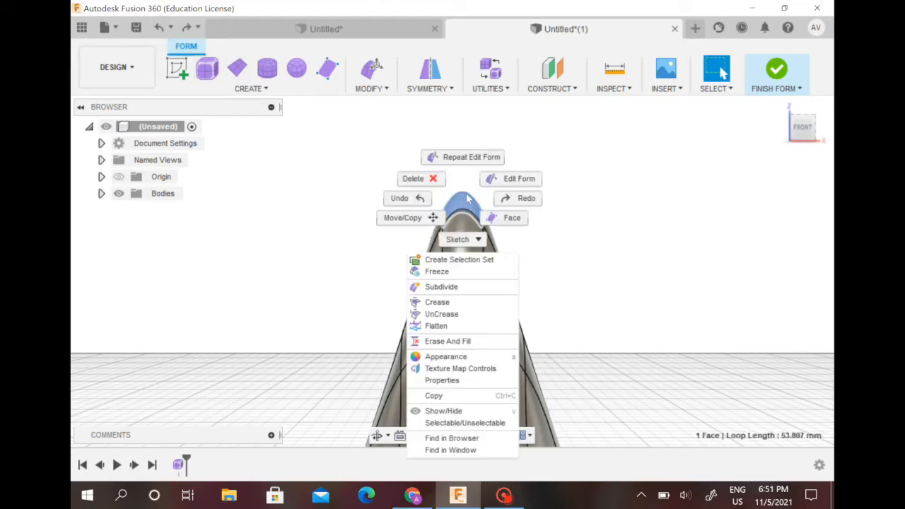
left_click(495, 177)
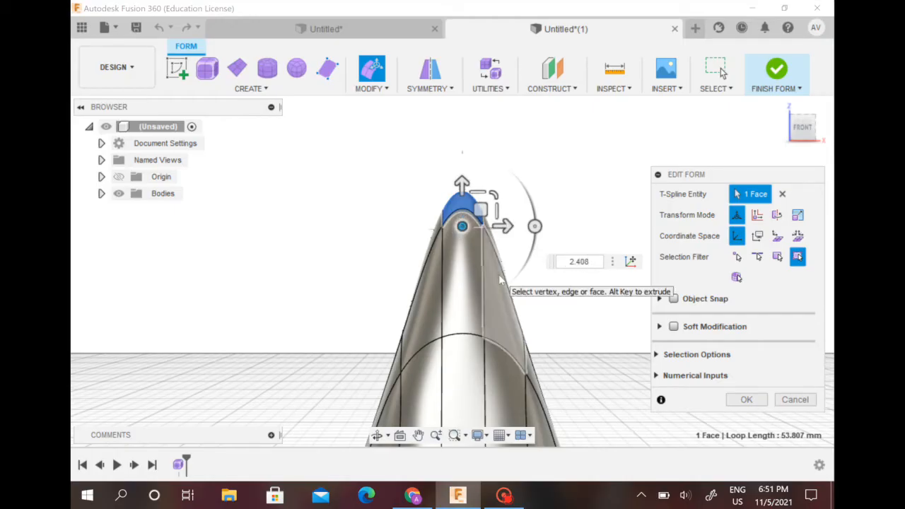
key("ctrl+z")
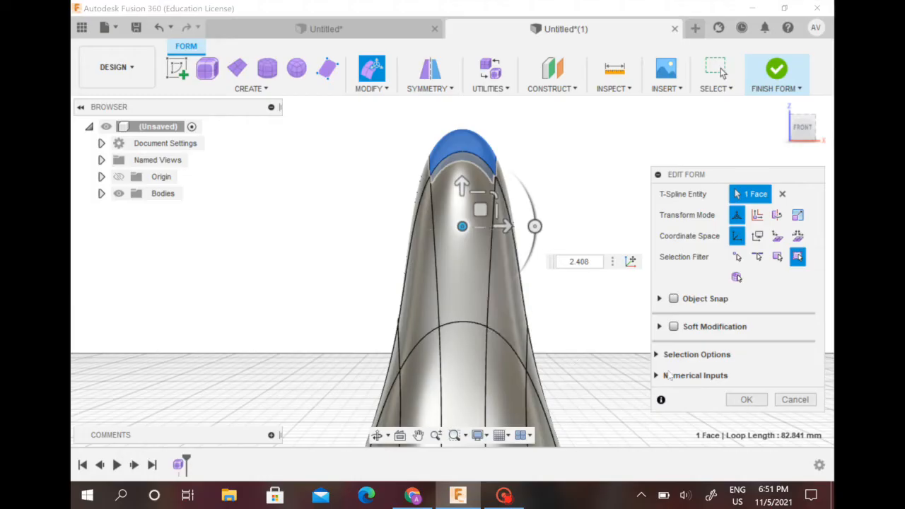
left_click(746, 399)
scroll(651, 322, "down", 2)
middle_click_drag(651, 319, 642, 296)
left_click(594, 293)
scroll(622, 282, "down", 2)
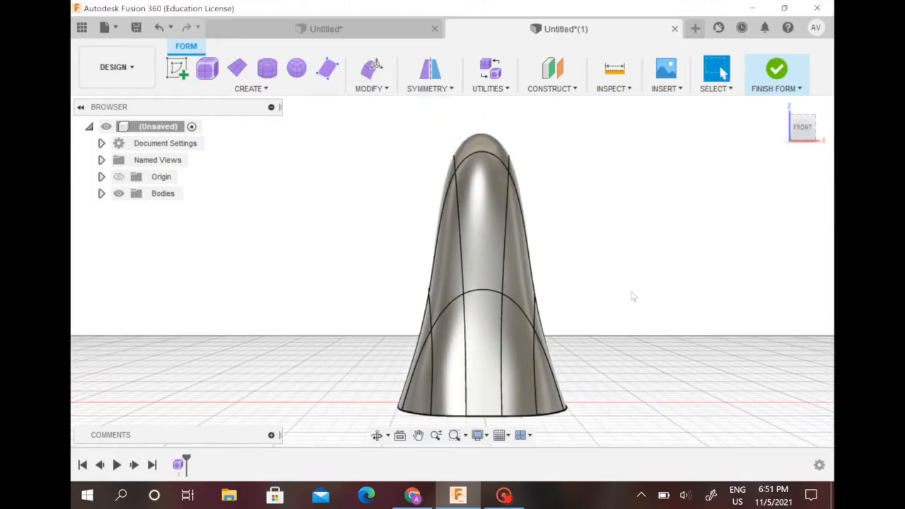
Insert a simple, single-sided edge at location 0.3 above the centre edge at mid-height on the form's right side.
middle_click_drag(609, 264, 590, 303)
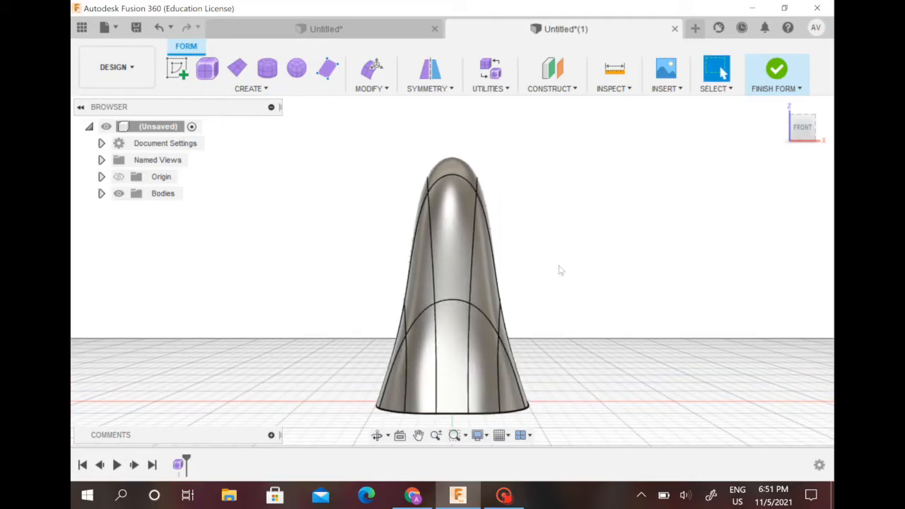
middle_click_drag(572, 260, 495, 312, "shift")
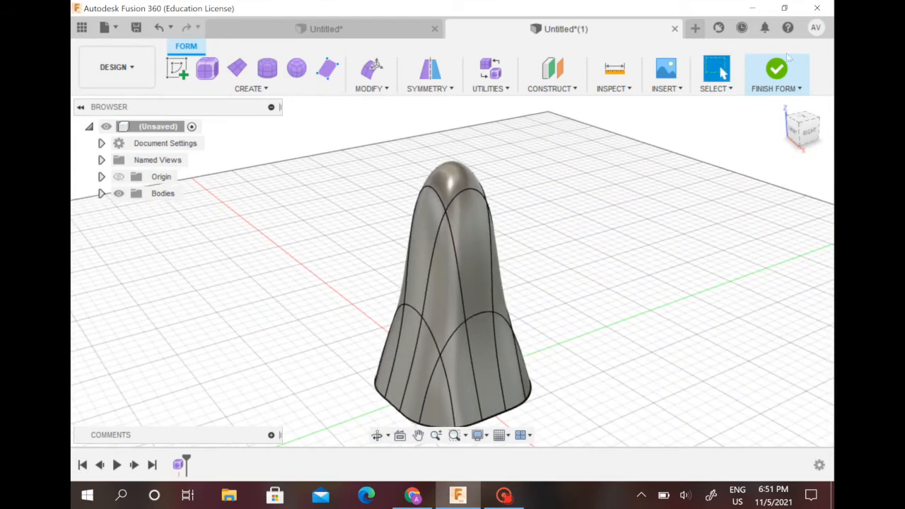
left_click(783, 106)
middle_click_drag(631, 260, 627, 221)
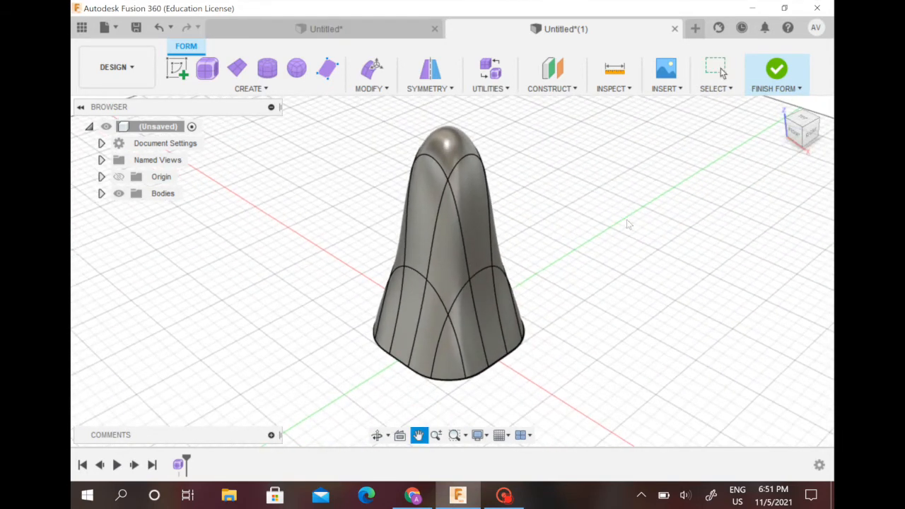
left_click(483, 275)
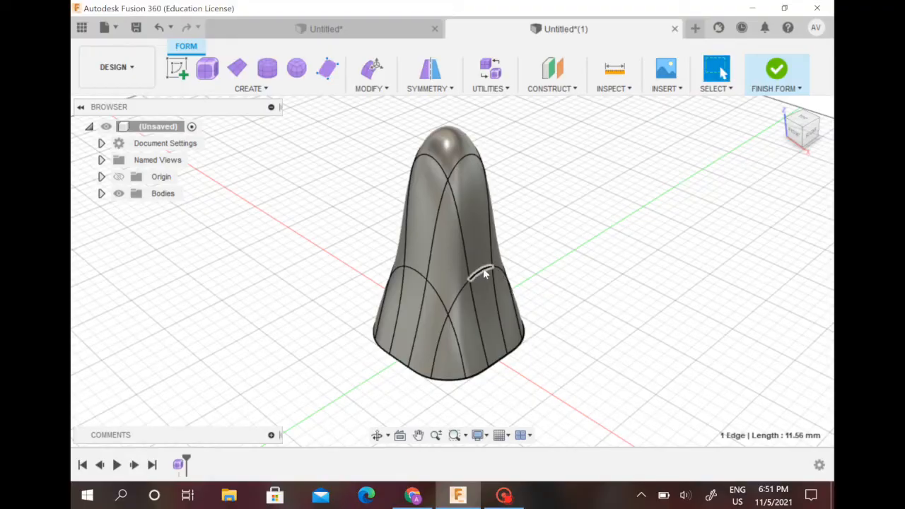
right_click(484, 275)
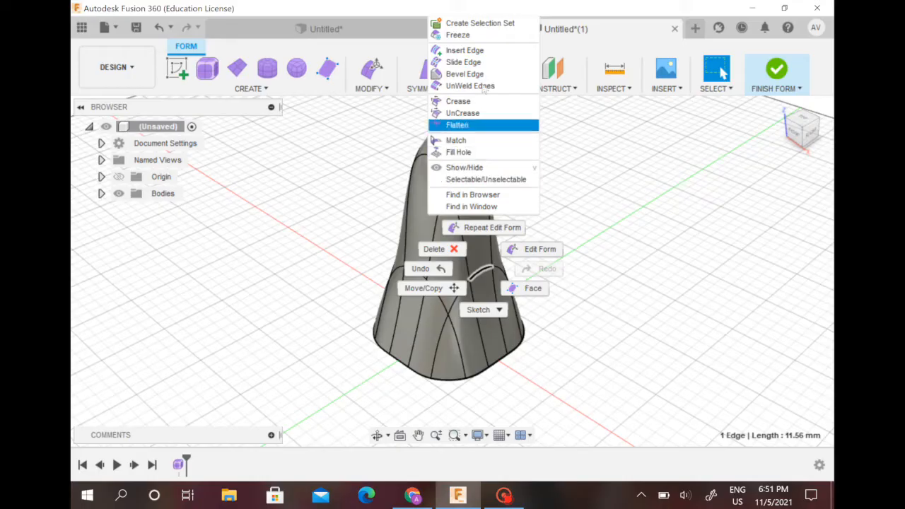
left_click(463, 51)
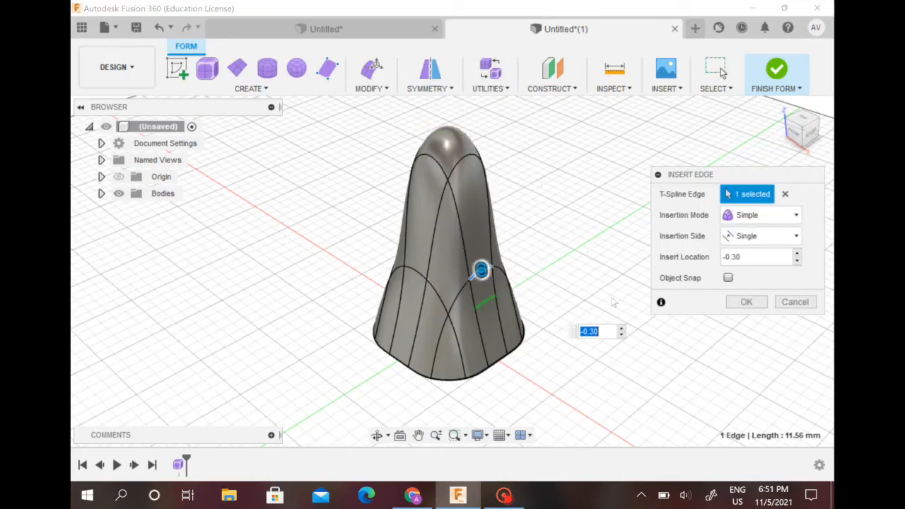
type("0.3")
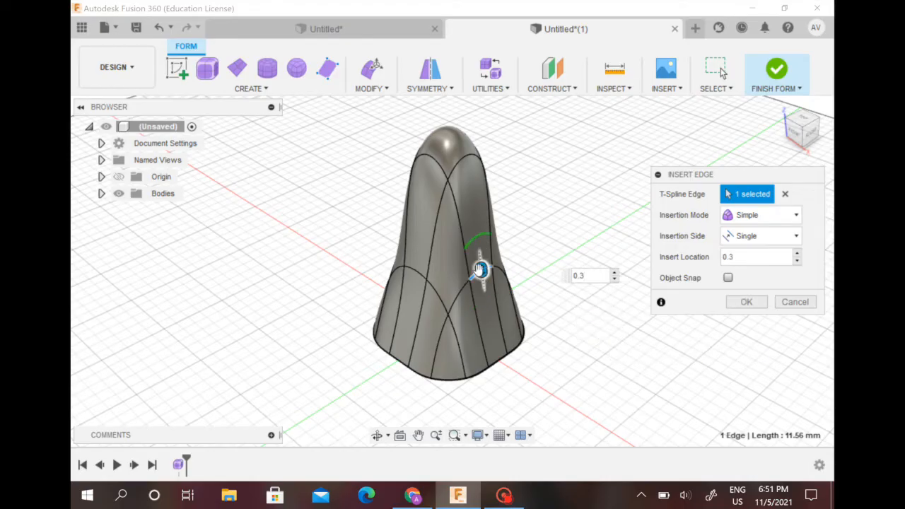
left_click_drag(479, 269, 481, 270)
key("BackSpace")
type("0")
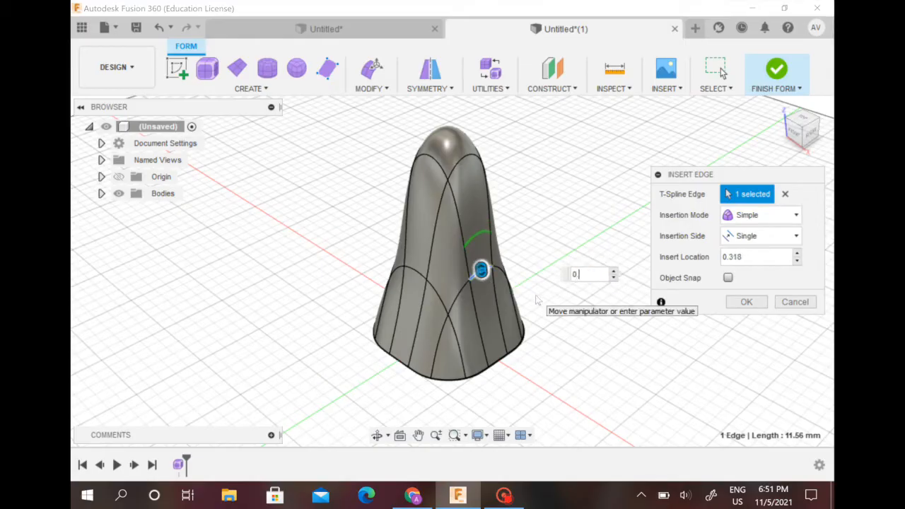
type(".3")
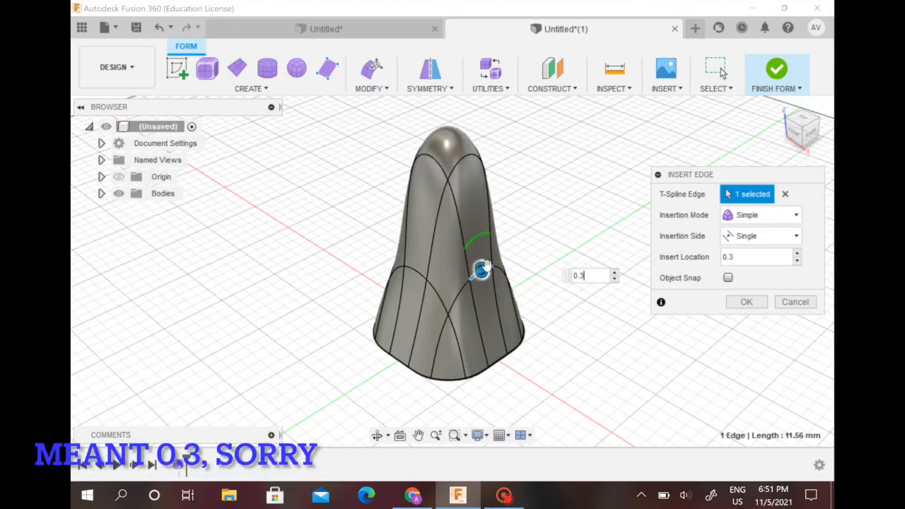
left_click(747, 302)
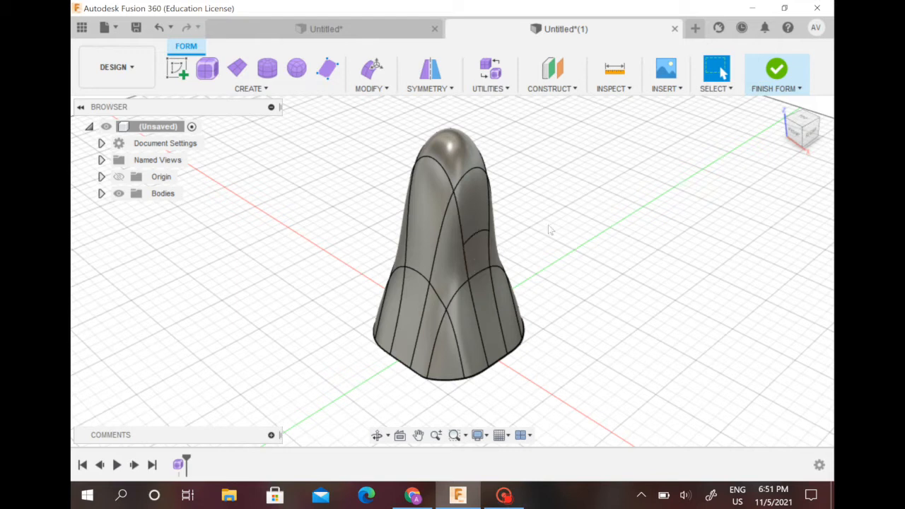
left_click(475, 254)
right_click(475, 218)
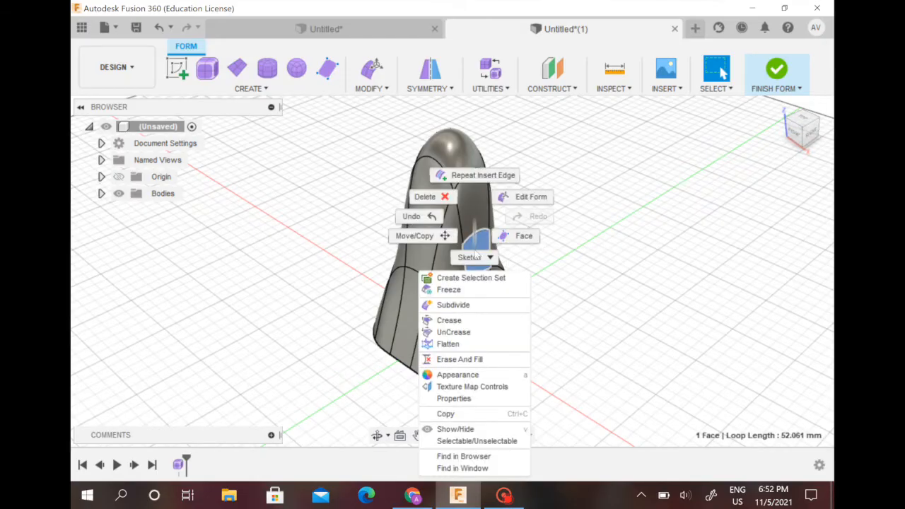
left_click(524, 198)
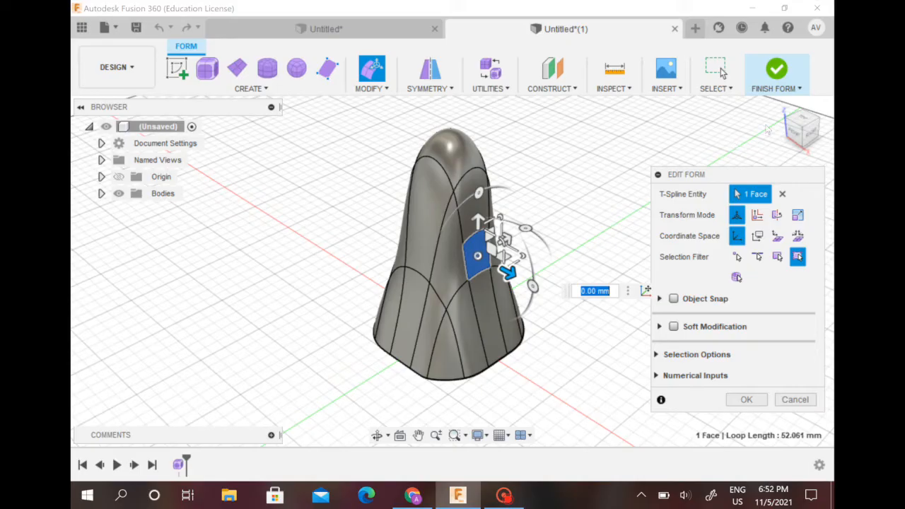
left_click(797, 131)
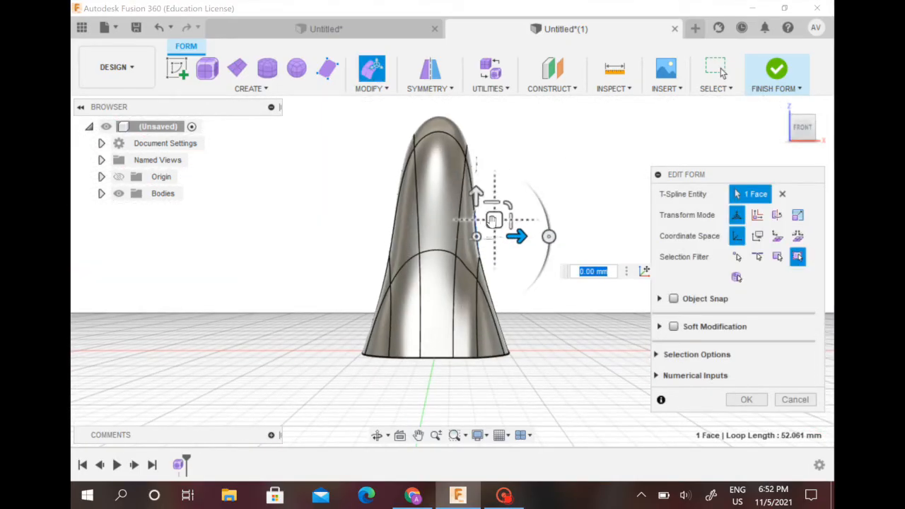
left_click_drag(494, 221, 599, 209)
left_click_drag(576, 218, 527, 216)
left_click(792, 400)
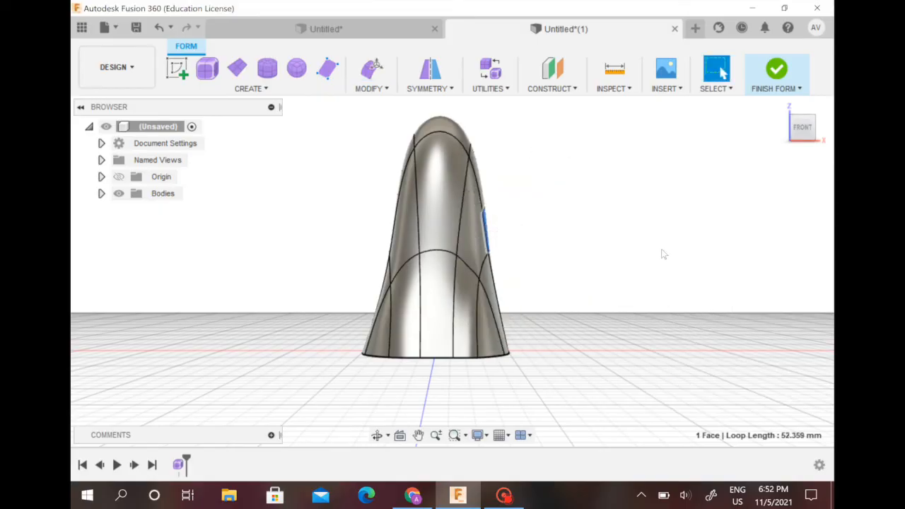
Pull the small face below the inserted edge about 28.5 mm outward and 11.6 mm upward with Edit Form to form an arm.
middle_click_drag(634, 244, 594, 251, "shift")
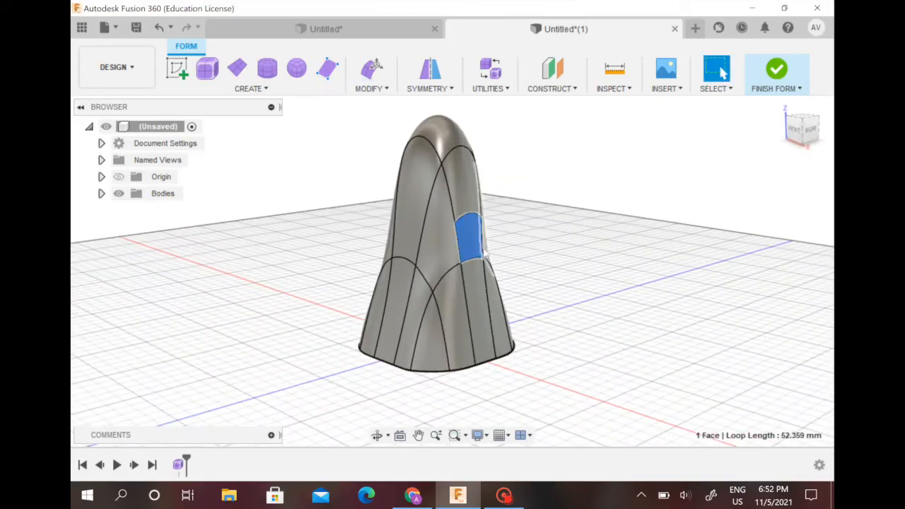
right_click(468, 236)
left_click(520, 196)
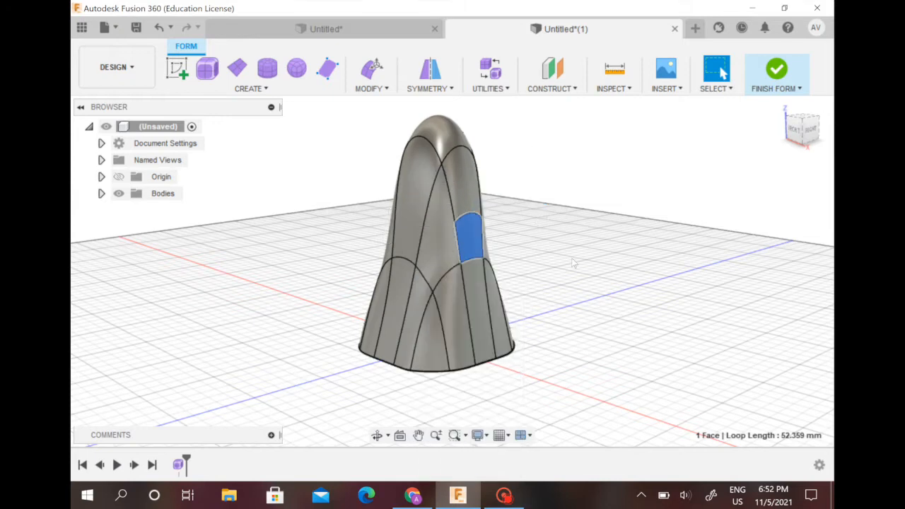
left_click(793, 130)
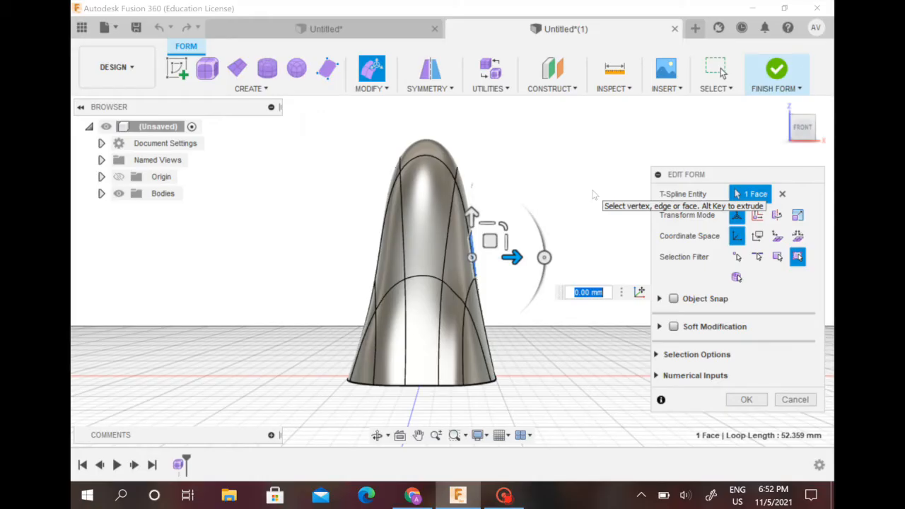
left_click_drag(489, 241, 582, 204)
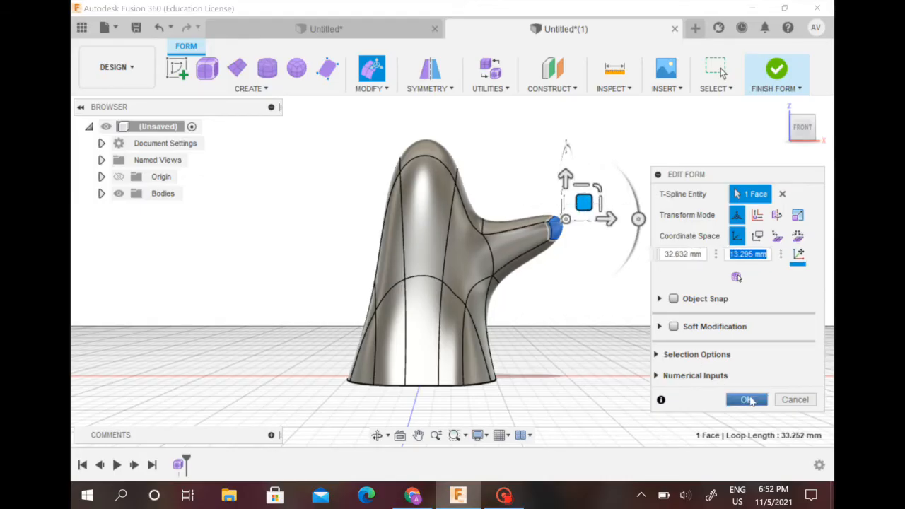
left_click_drag(584, 203, 572, 205)
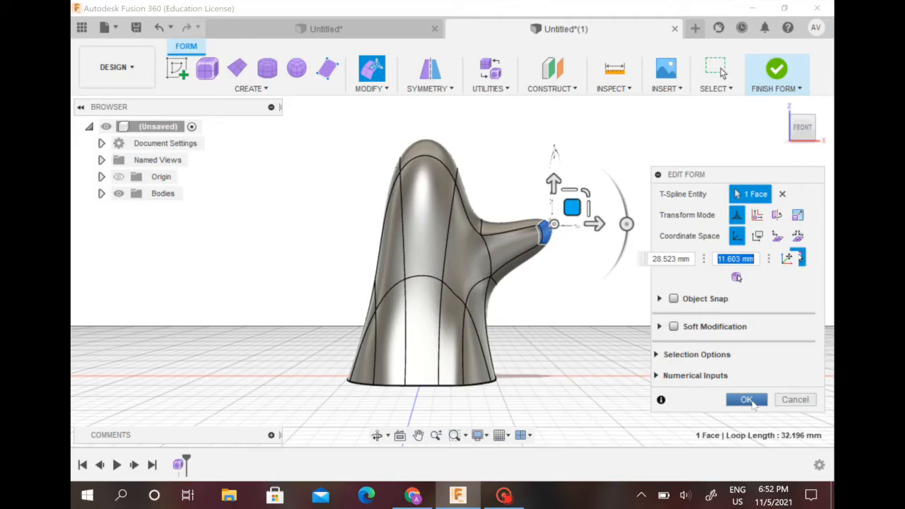
left_click(748, 400)
left_click(639, 267)
Swing the tip face of the right-hand arm toward the figure's front with Edit Form, then shift it about 4.1 mm inward and 2.7 mm further forward.
middle_click_drag(643, 248, 596, 307, "shift")
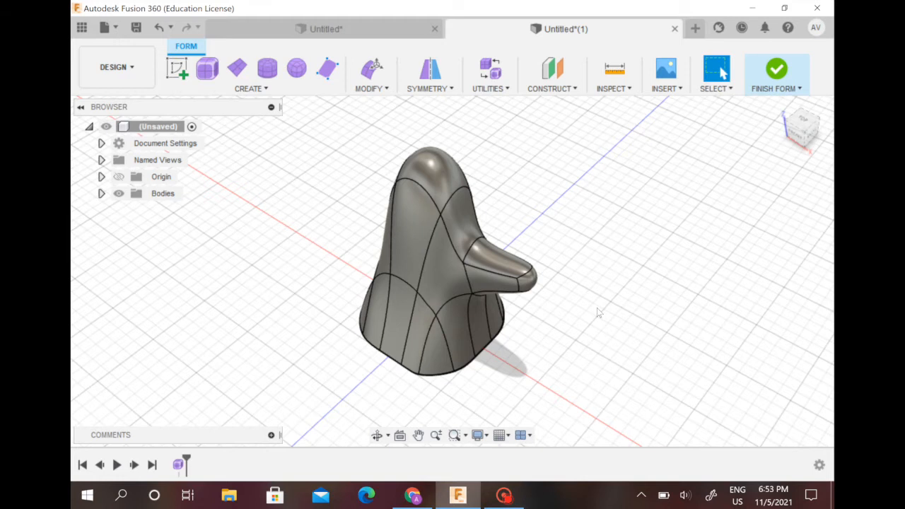
middle_click_drag(622, 268, 616, 257)
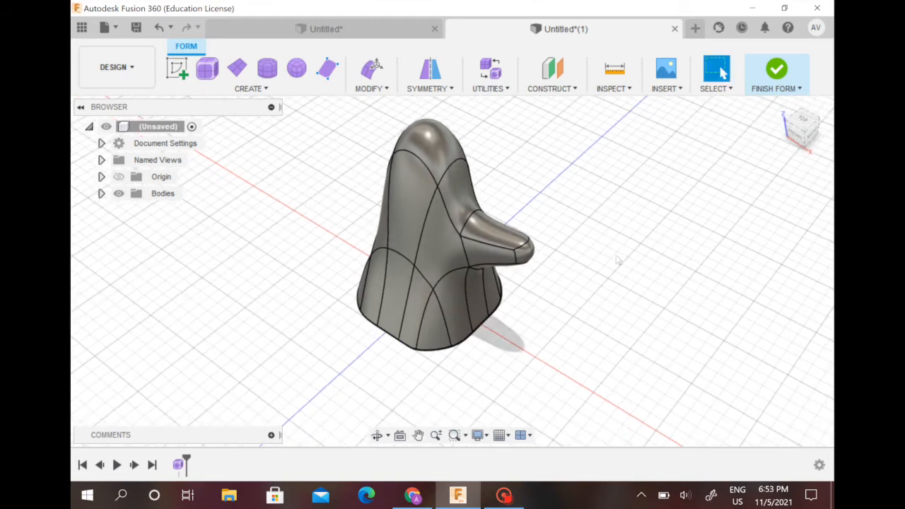
right_click(523, 259)
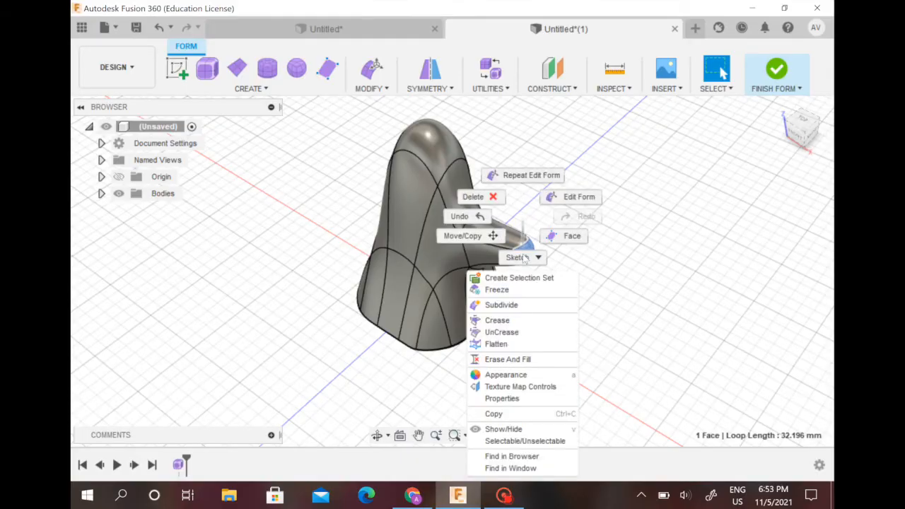
left_click(572, 197)
left_click(803, 120)
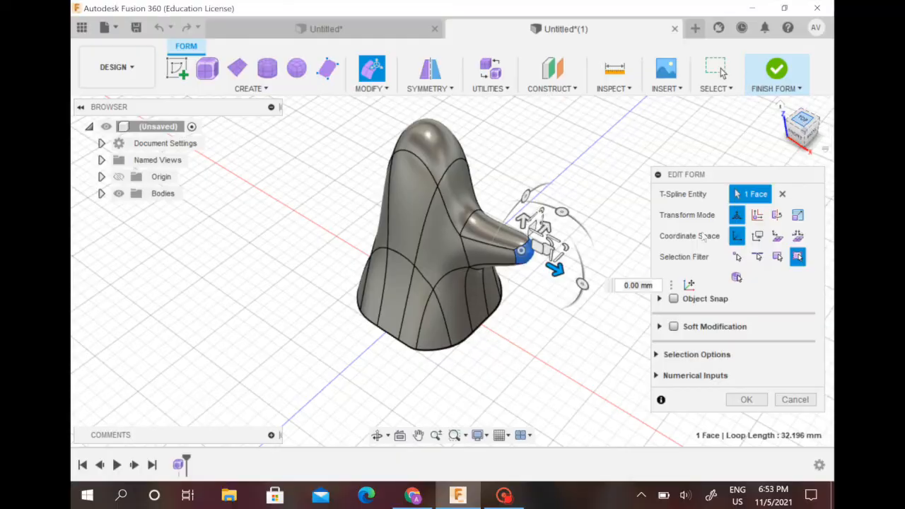
left_click_drag(537, 225, 523, 293)
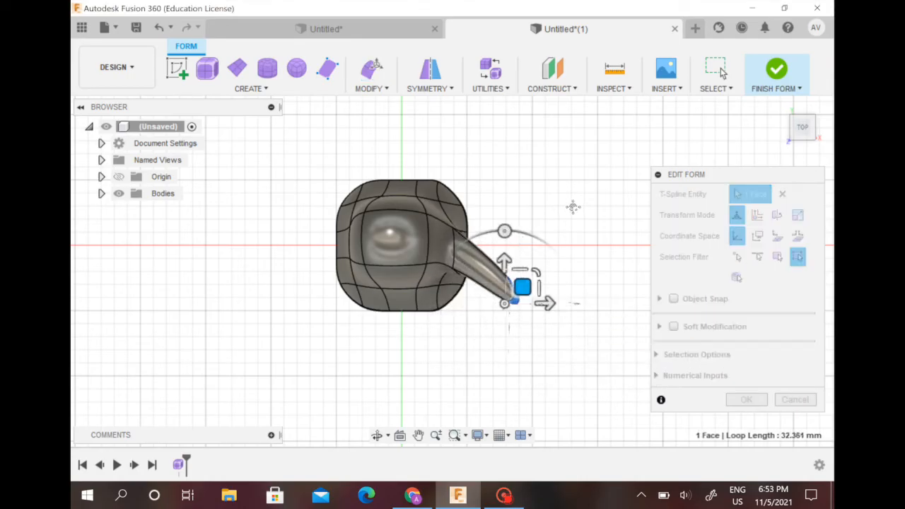
middle_click_drag(572, 205, 584, 212)
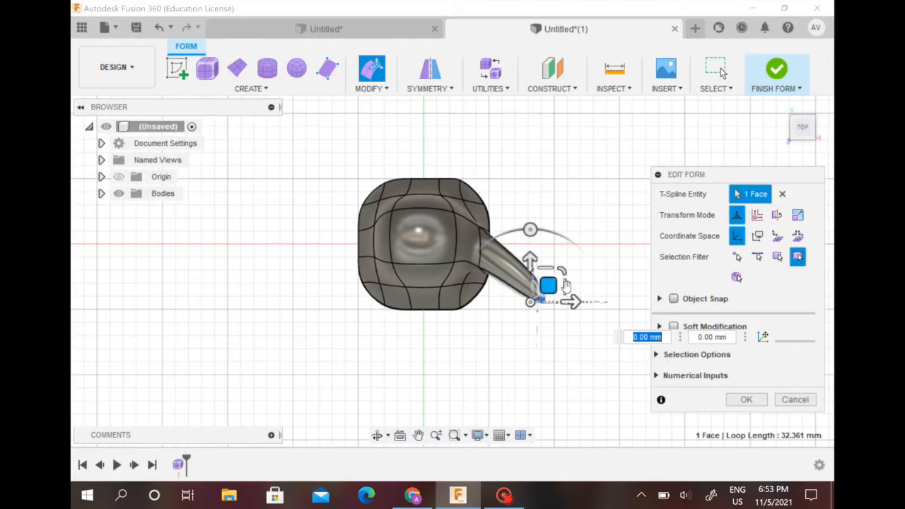
left_click_drag(546, 286, 536, 294)
Move the right-hand arm's tip face about 5.3 mm outward and 5.6 mm forward, and finish the edit.
left_click(781, 106)
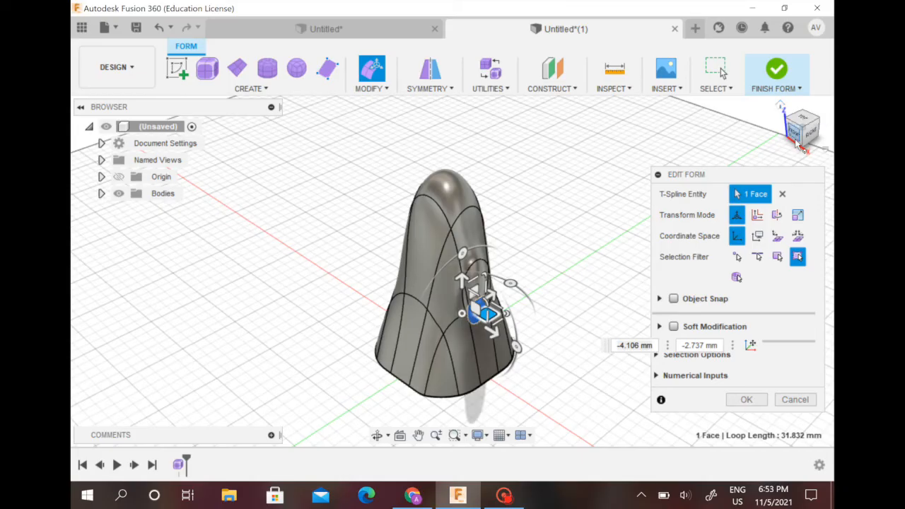
middle_click_drag(500, 390, 568, 275, "shift")
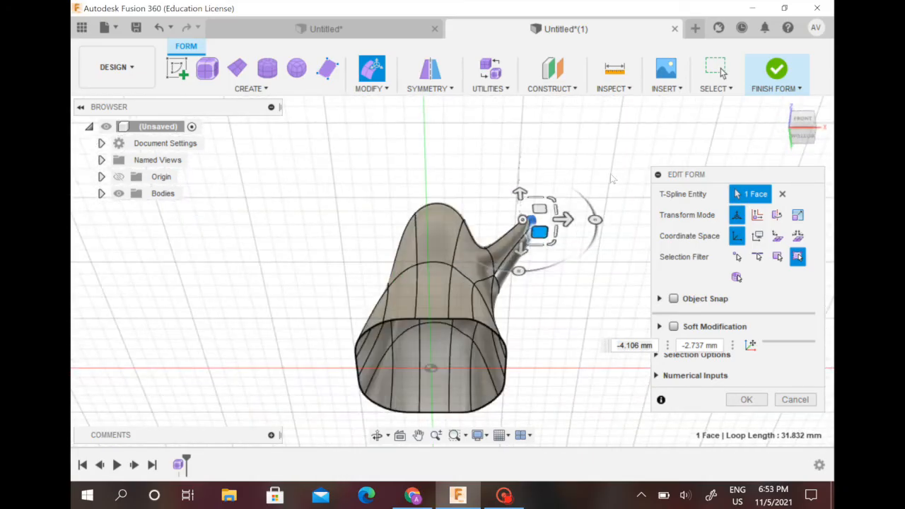
middle_click_drag(531, 226, 537, 304, "shift")
left_click_drag(538, 304, 553, 322)
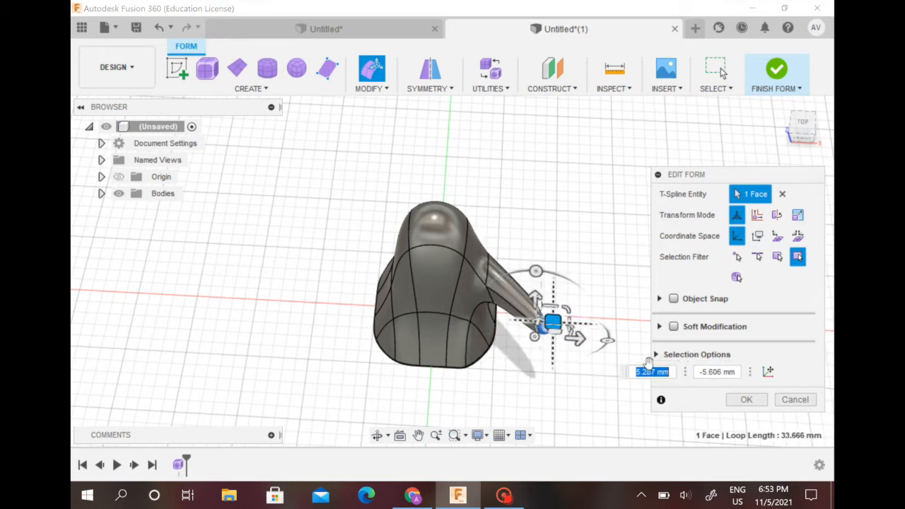
left_click(744, 400)
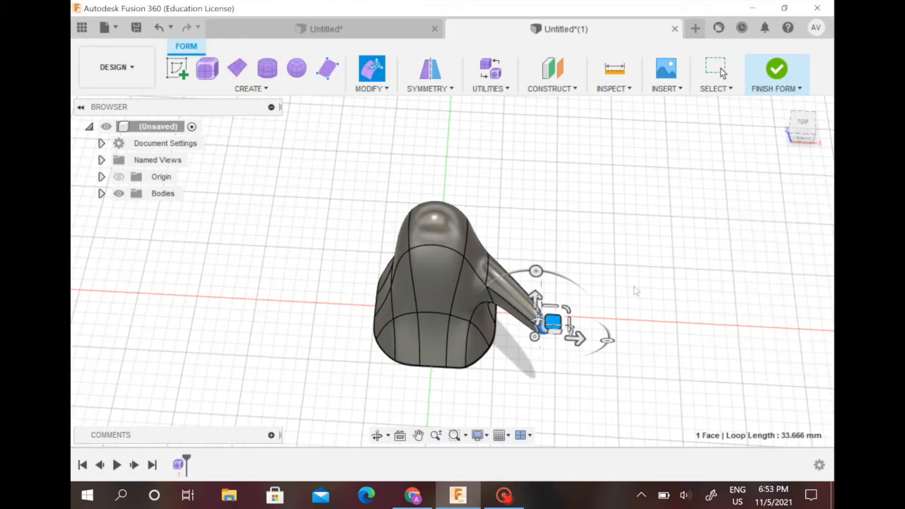
left_click(582, 285)
Insert a simple, single-sided edge at location -0.3 above the centre edge at mid-height on the form's left side.
middle_click_drag(627, 333, 687, 259, "shift")
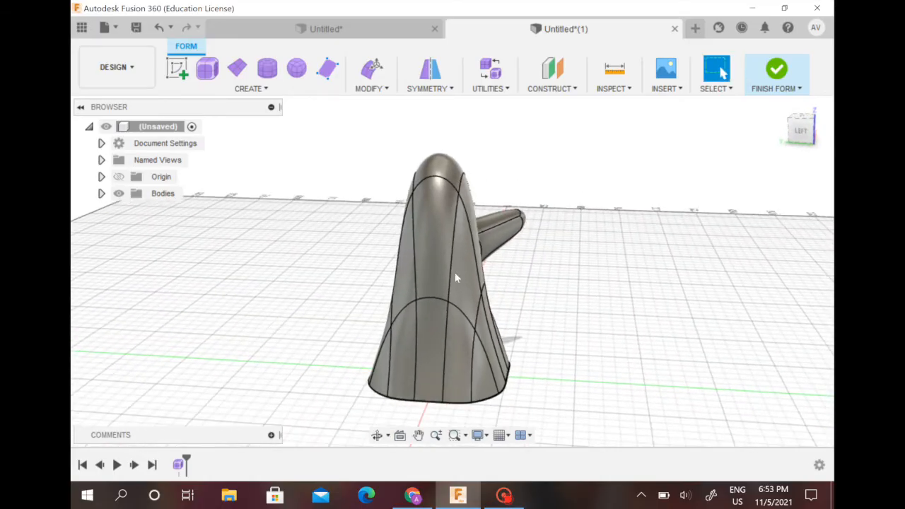
right_click(434, 302)
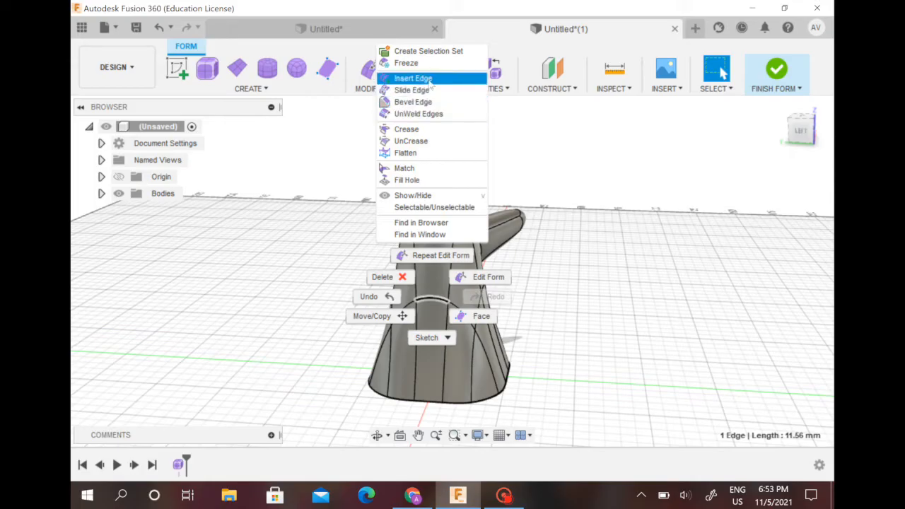
left_click(406, 78)
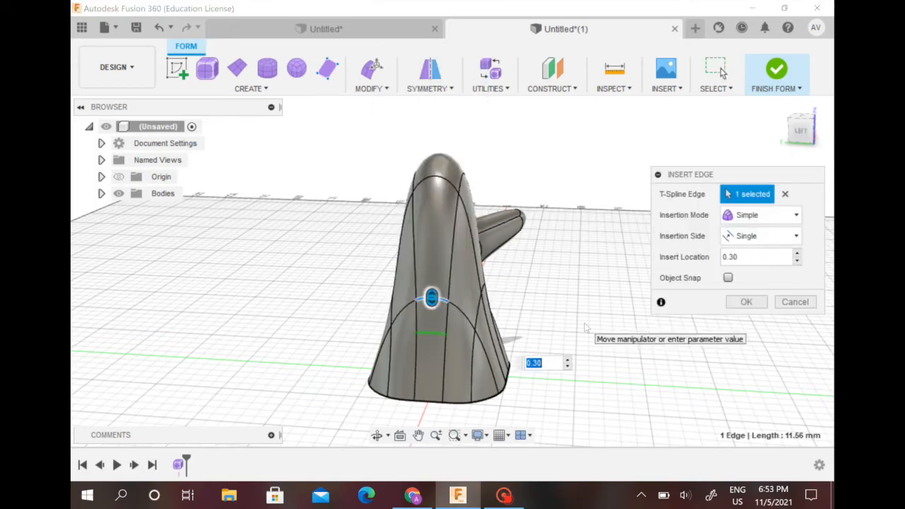
type("-0.")
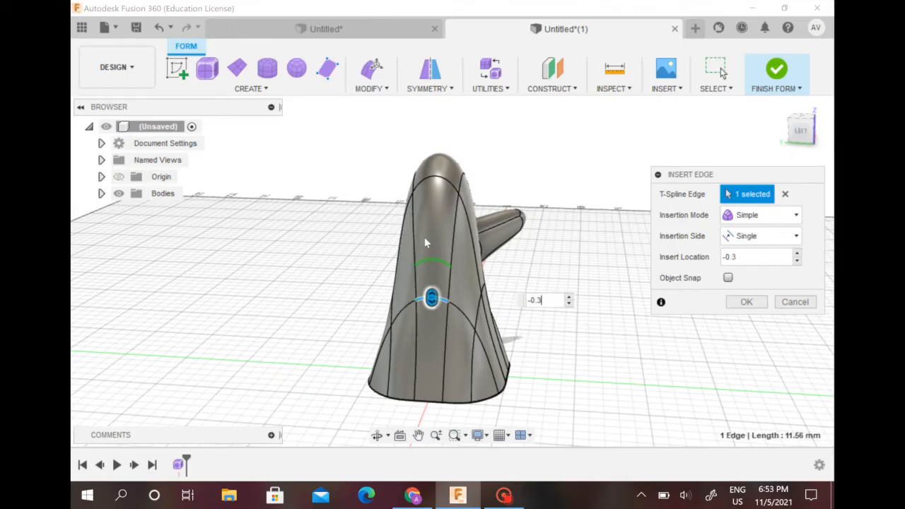
left_click(746, 302)
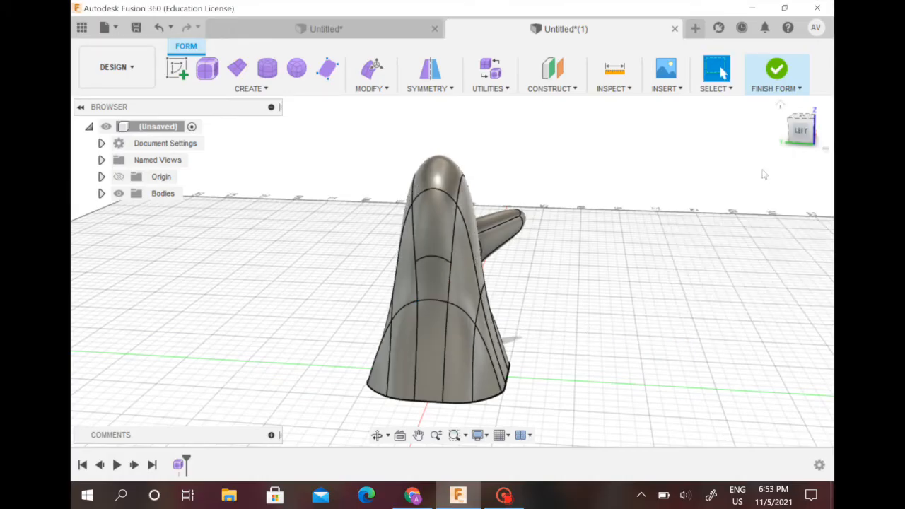
left_click(814, 134)
middle_click_drag(551, 319, 404, 289, "shift")
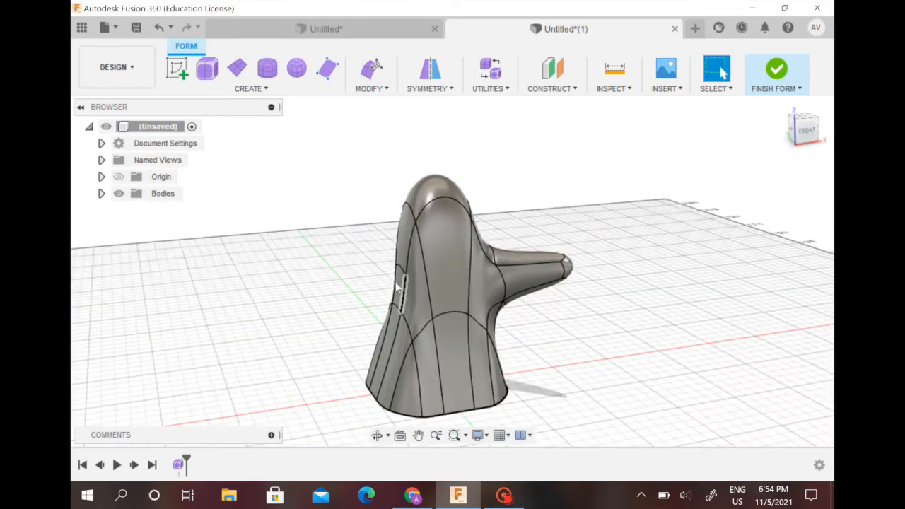
left_click(399, 288)
right_click(400, 288)
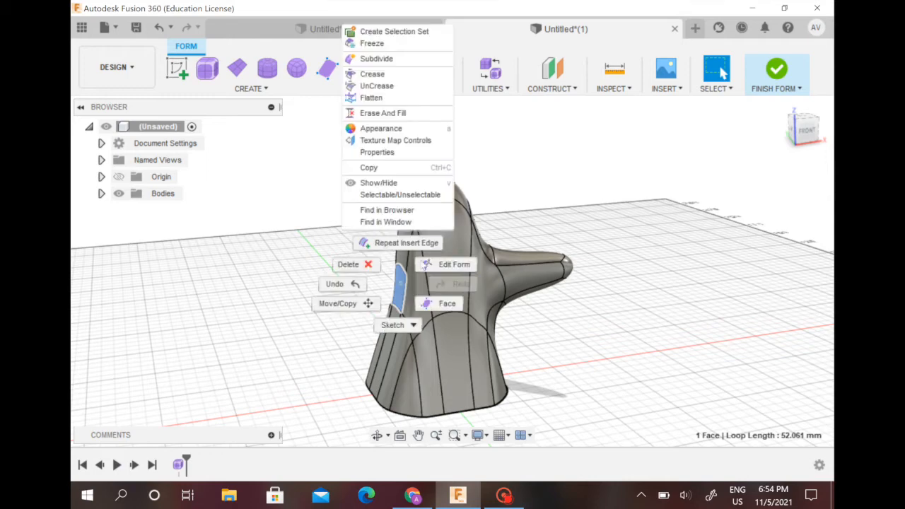
left_click(446, 266)
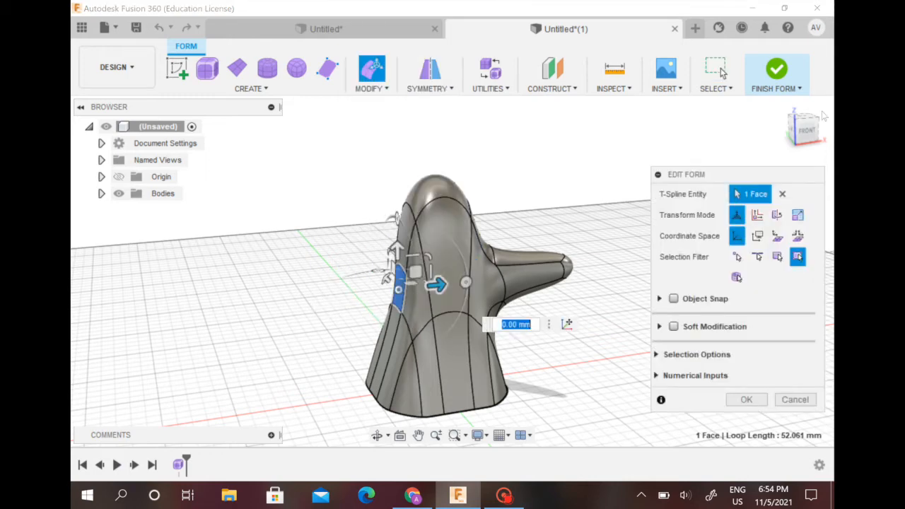
left_click_drag(420, 275, 404, 275)
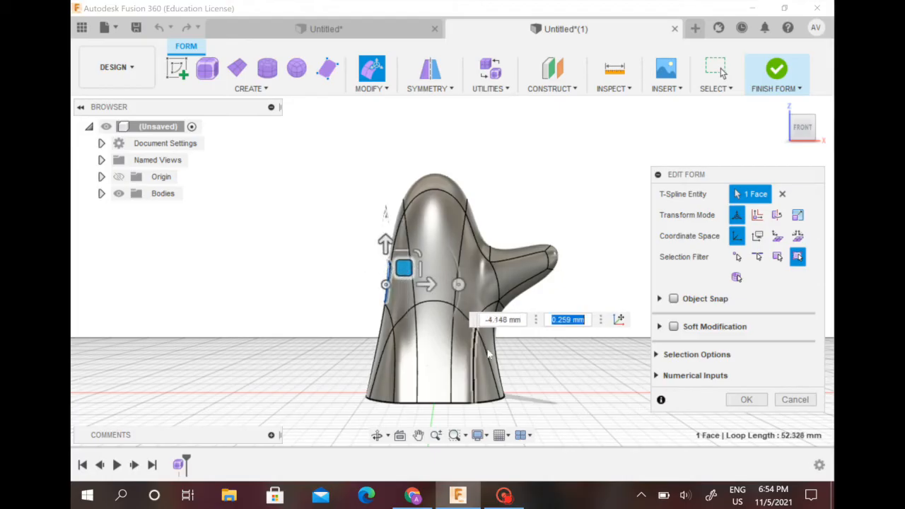
Pull the small face below the left side's inserted edge about 32 mm outward and 11.9 mm upward with Edit Form to form the second arm.
middle_click_drag(573, 340, 415, 267, "shift")
left_click(396, 279)
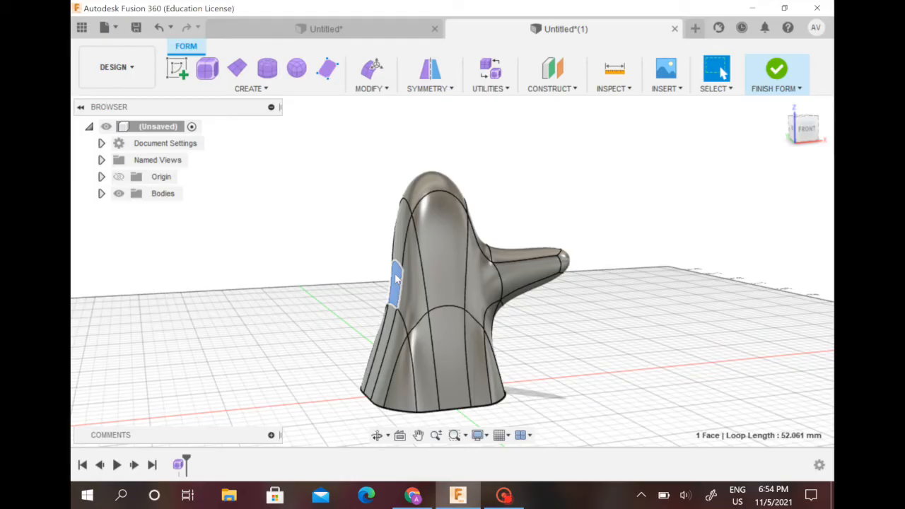
right_click(396, 280)
left_click(446, 254)
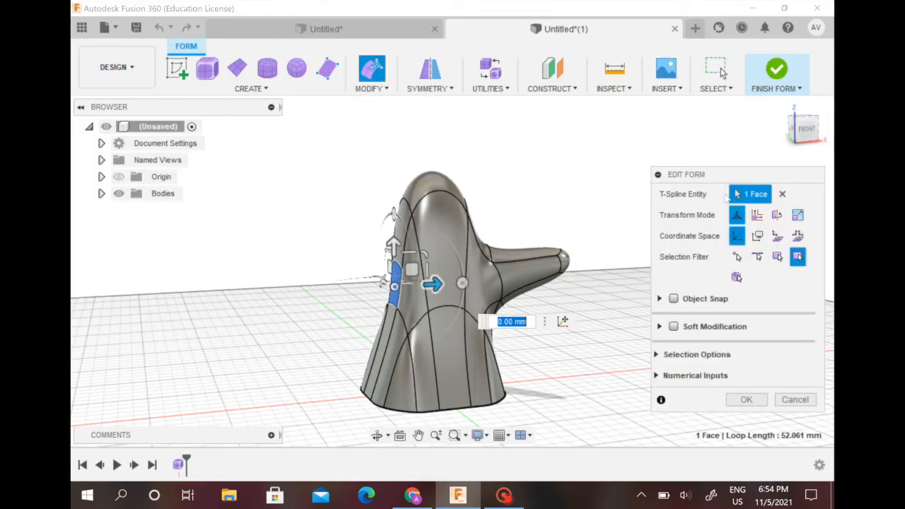
left_click(808, 129)
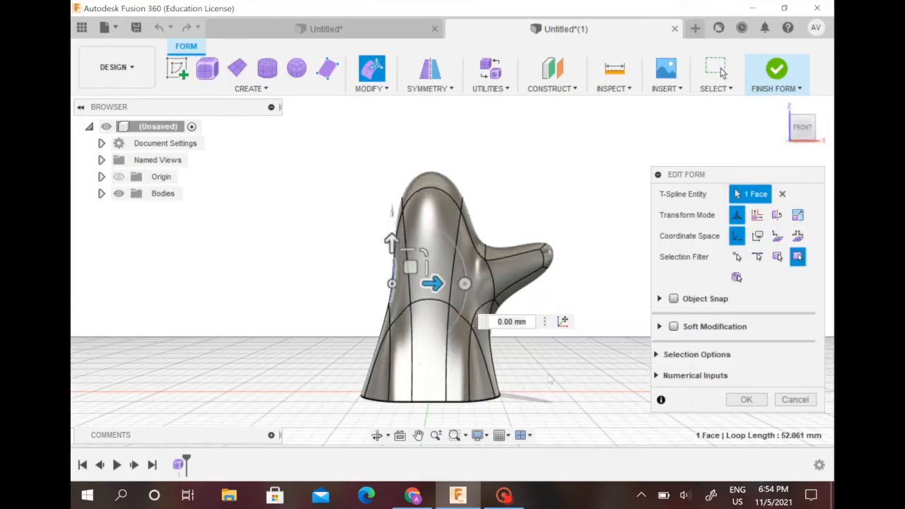
left_click_drag(410, 267, 323, 237)
key("Tab")
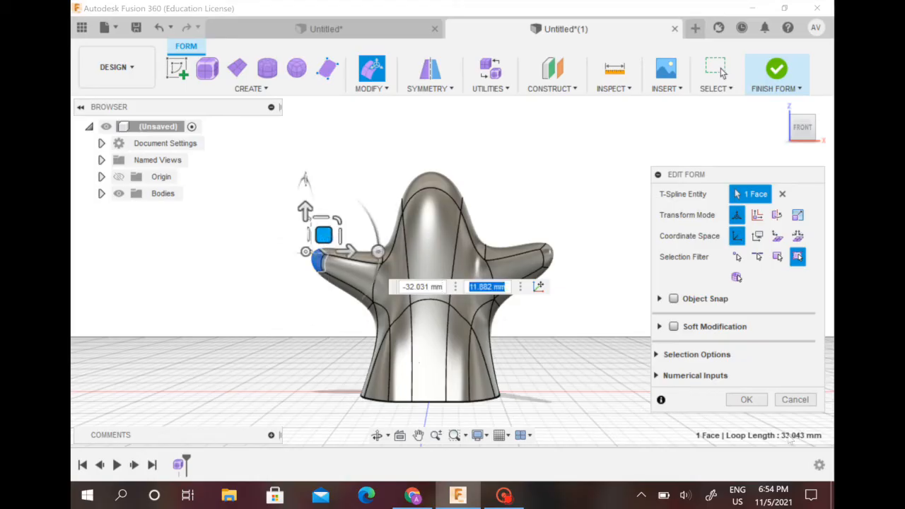
left_click(744, 400)
left_click(600, 327)
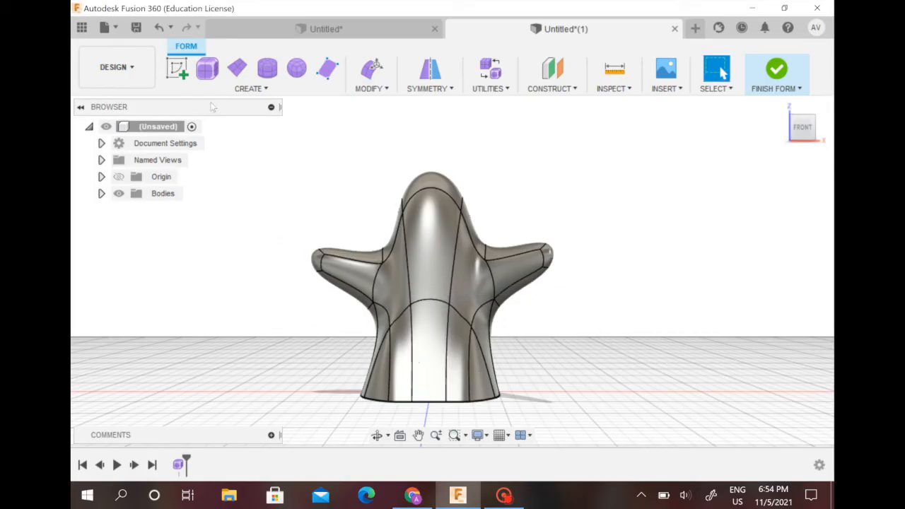
Move the left-hand arm's tip face about 6.3 mm inward and 26.9 mm toward the figure's front with Edit Form.
middle_click_drag(619, 276, 613, 360, "shift")
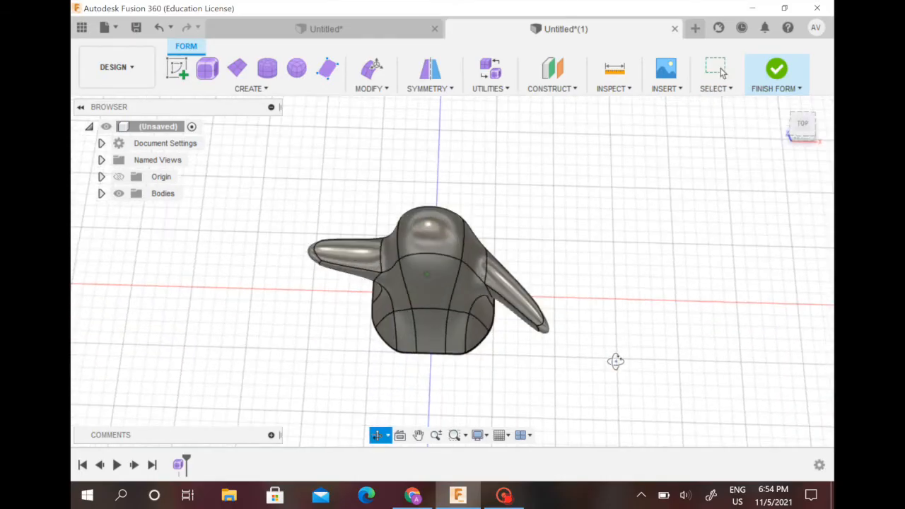
right_click(311, 259)
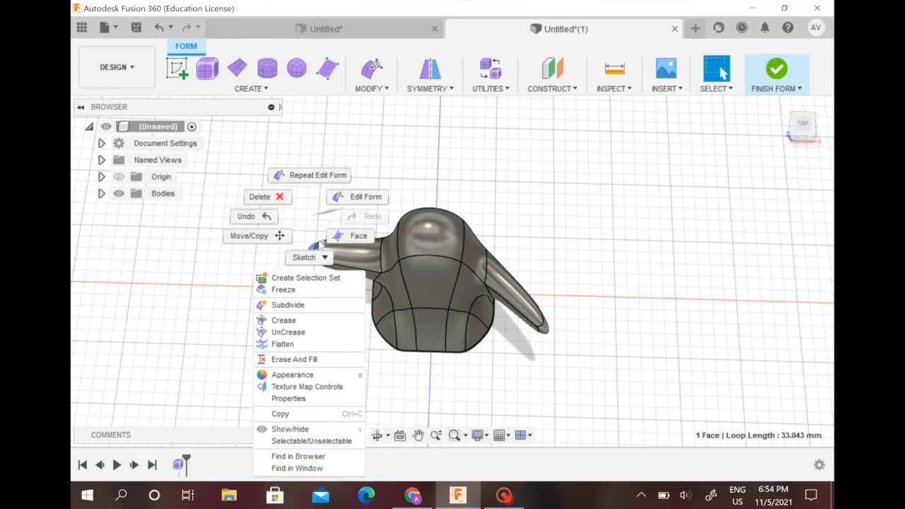
left_click(345, 203)
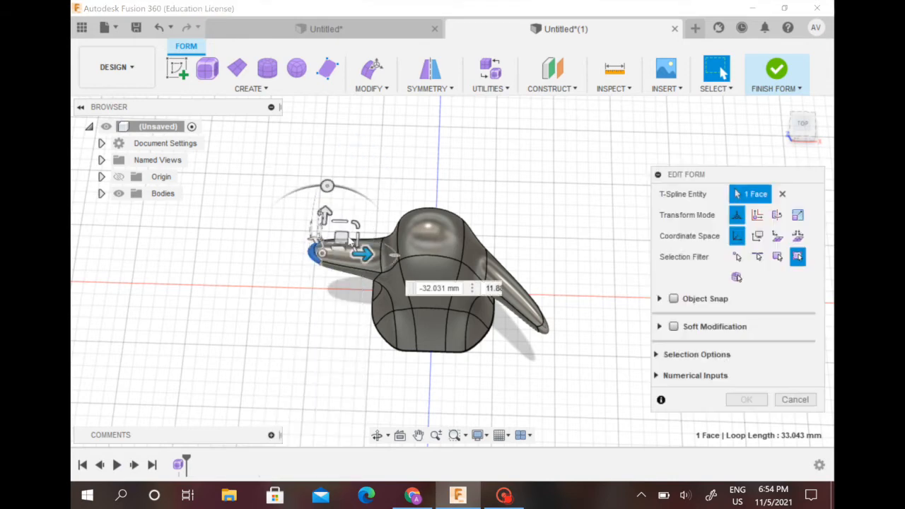
left_click(802, 125)
left_click_drag(344, 256, 351, 317)
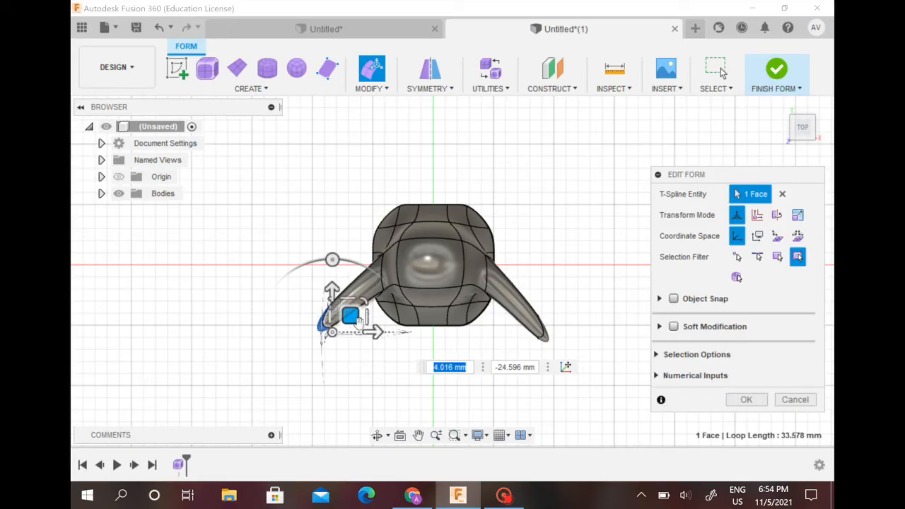
left_click_drag(353, 318, 356, 320)
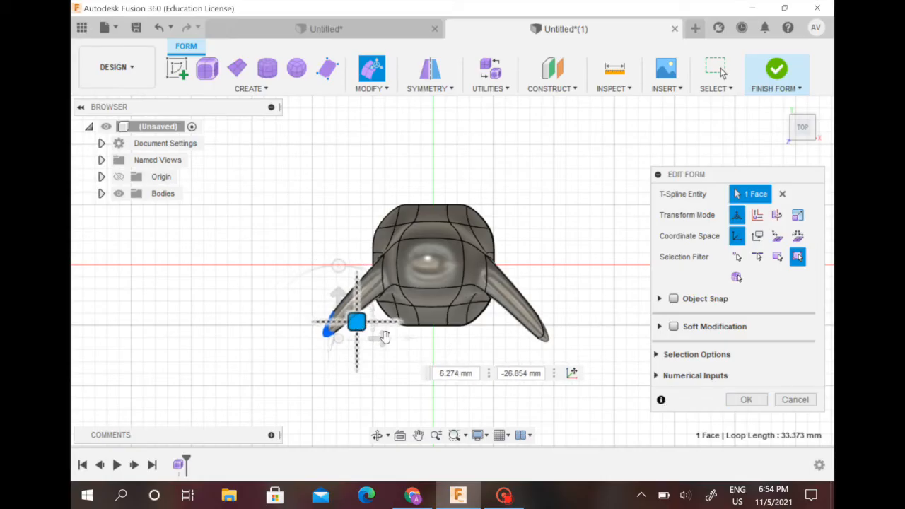
left_click(745, 400)
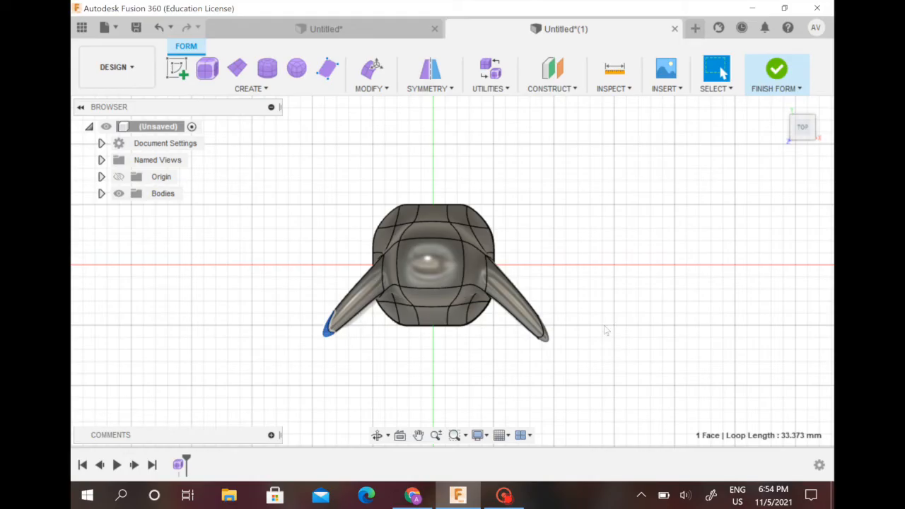
Move the bottom-edge vertex just right of centre on the figure's front inward toward the body with Edit Form.
middle_click_drag(623, 361, 618, 333, "shift")
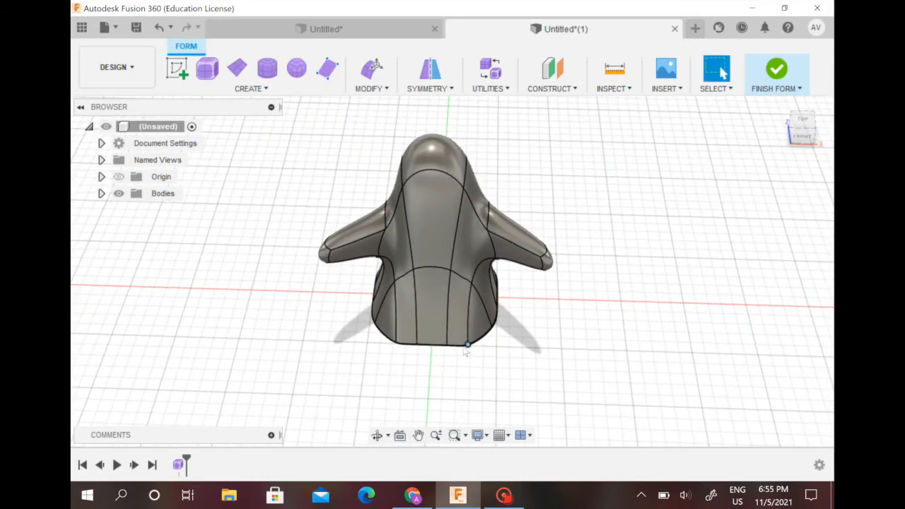
scroll(466, 351, "up", 4)
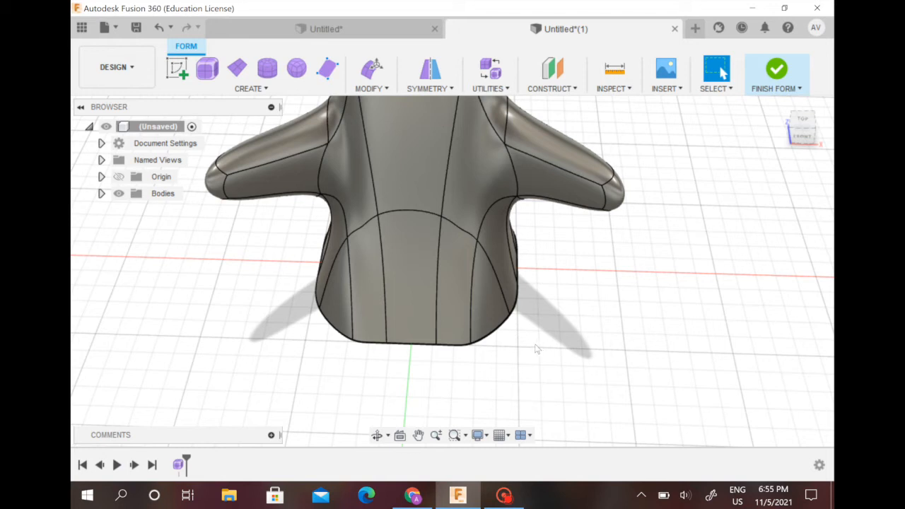
right_click(437, 348)
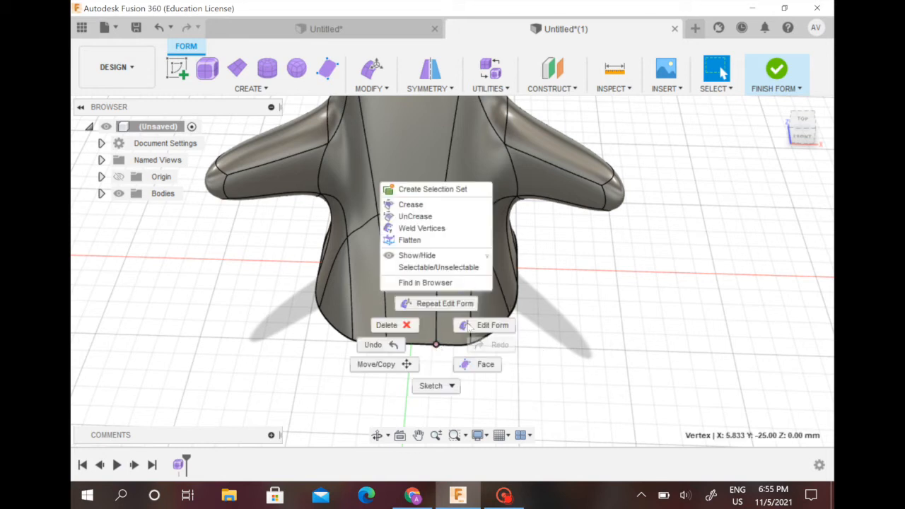
left_click(482, 325)
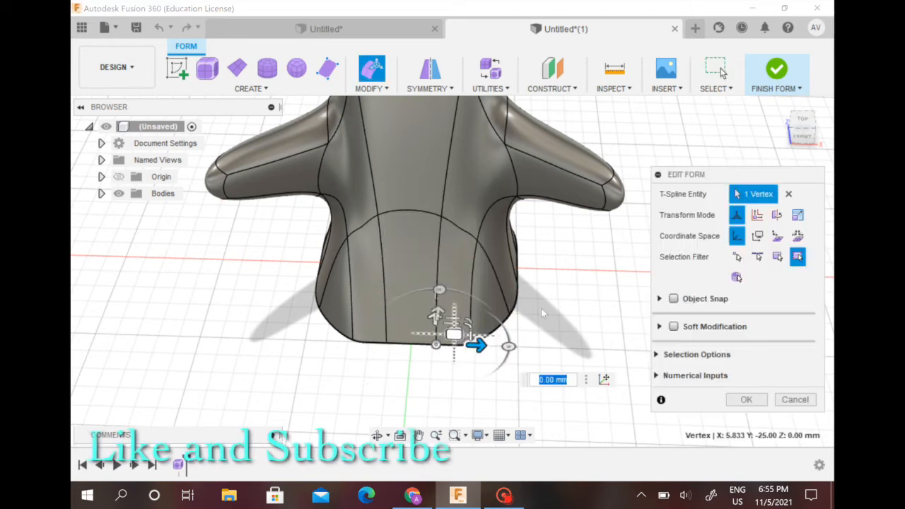
middle_click_drag(540, 311, 536, 337, "shift")
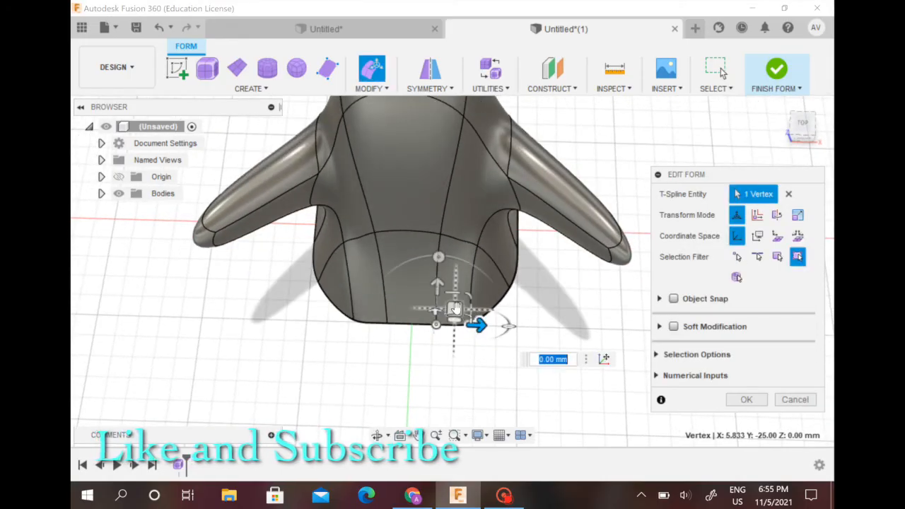
left_click_drag(454, 310, 461, 287)
left_click(746, 401)
Move the bottom-edge vertex below the right-hand arm about 5.8 mm outward and 0.8 mm toward the back with Edit Form.
mouse_move(681, 324)
middle_mouse_down("shift")
mouse_move(575, 309)
mouse_move(682, 323)
middle_mouse_up("shift")
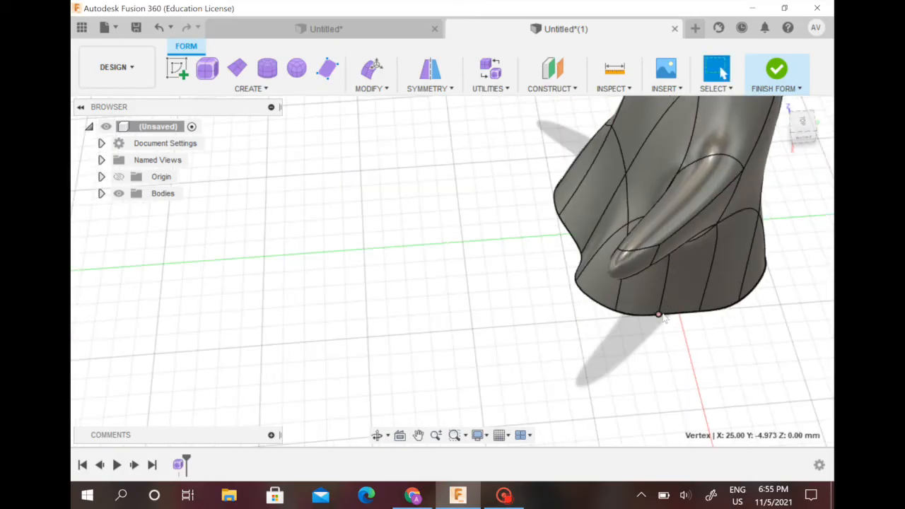
right_click(663, 318)
left_click(716, 293)
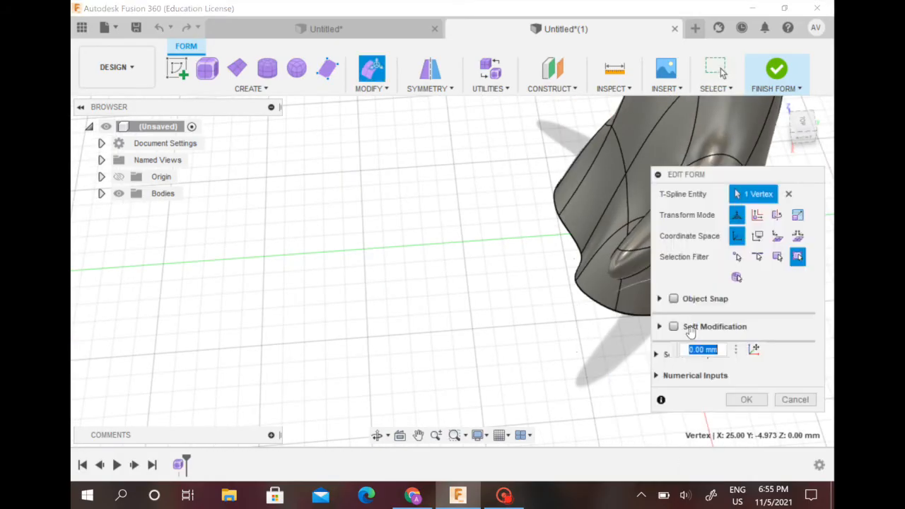
left_click_drag(719, 179, 469, 181)
left_click_drag(680, 332, 690, 351)
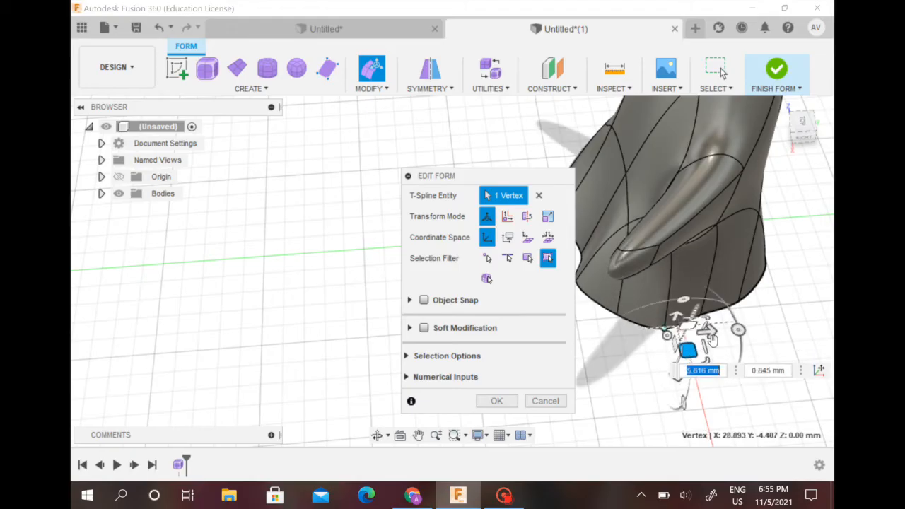
left_click(543, 400)
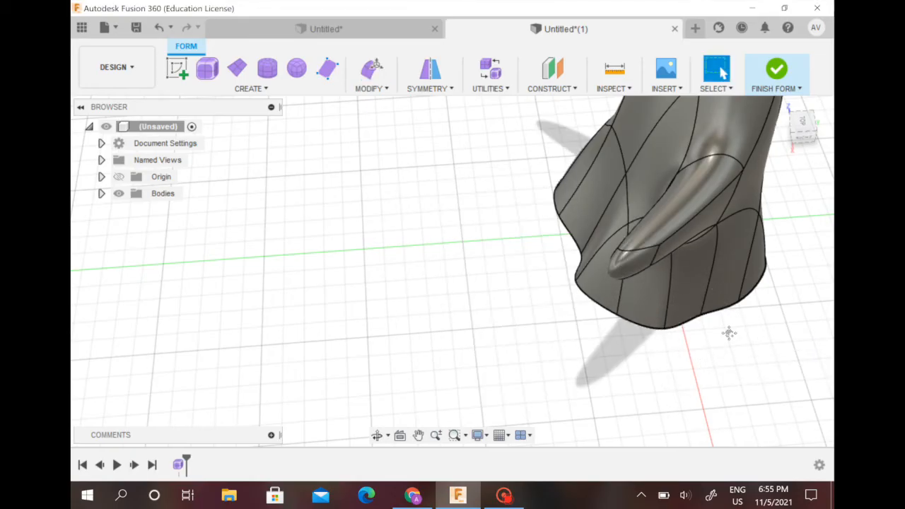
Move the bottom-edge vertex at the right side's rear about 6.7 mm inward and 0.4 mm toward the front with Edit Form.
middle_click_drag(729, 333, 586, 333, "shift")
middle_click_drag(693, 336, 606, 292, "shift")
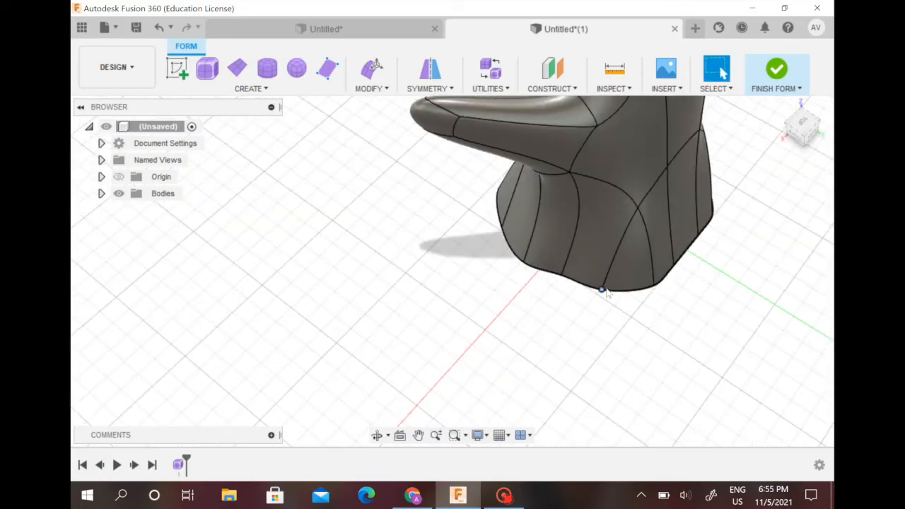
right_click(601, 292)
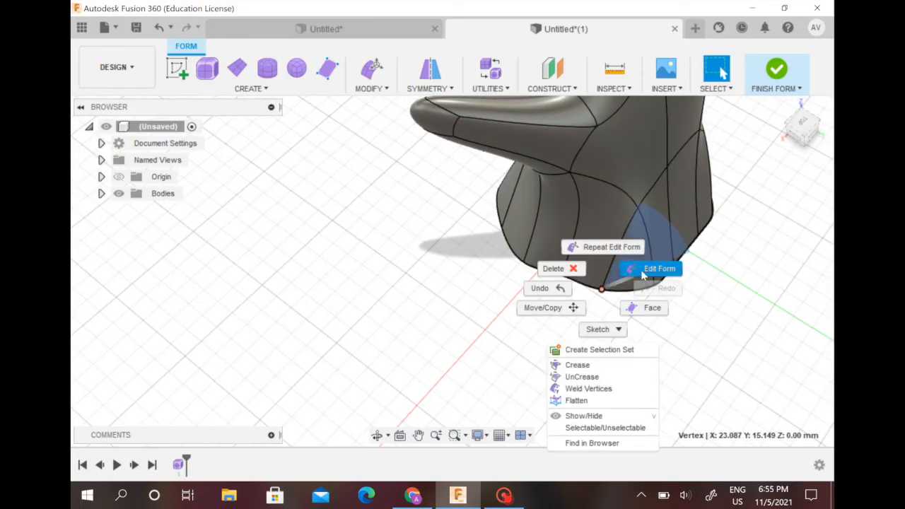
left_click(655, 268)
left_click_drag(607, 311, 620, 296)
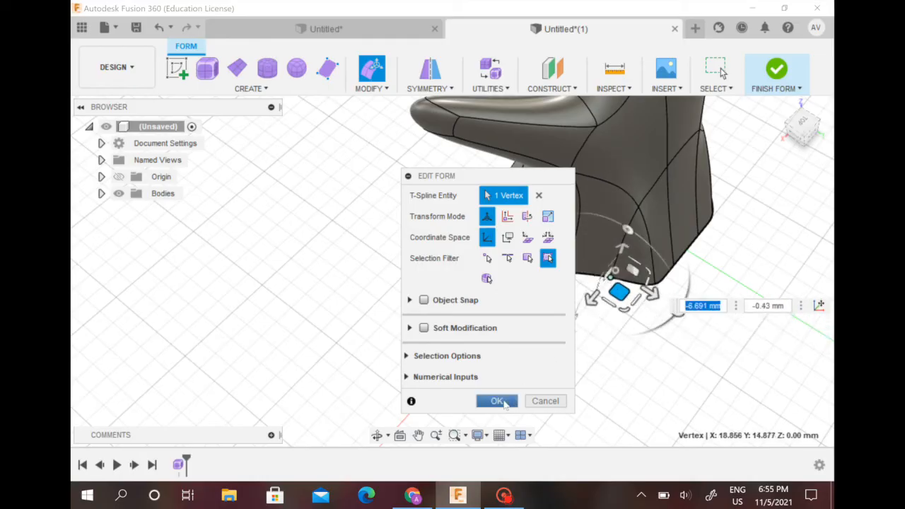
left_click(497, 401)
Move the back bottom-edge vertex nearest the centre about 7.6 mm in the negative X direction and 5.8 mm inward with Edit Form.
middle_click_drag(666, 326, 571, 299, "shift")
right_click(566, 298)
left_click(598, 307)
left_click_drag(530, 177, 334, 177)
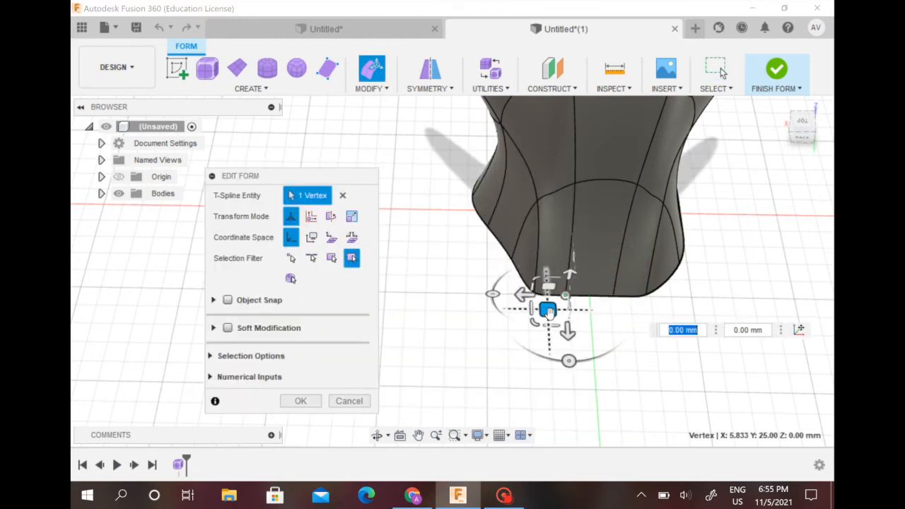
left_click_drag(550, 318, 576, 298)
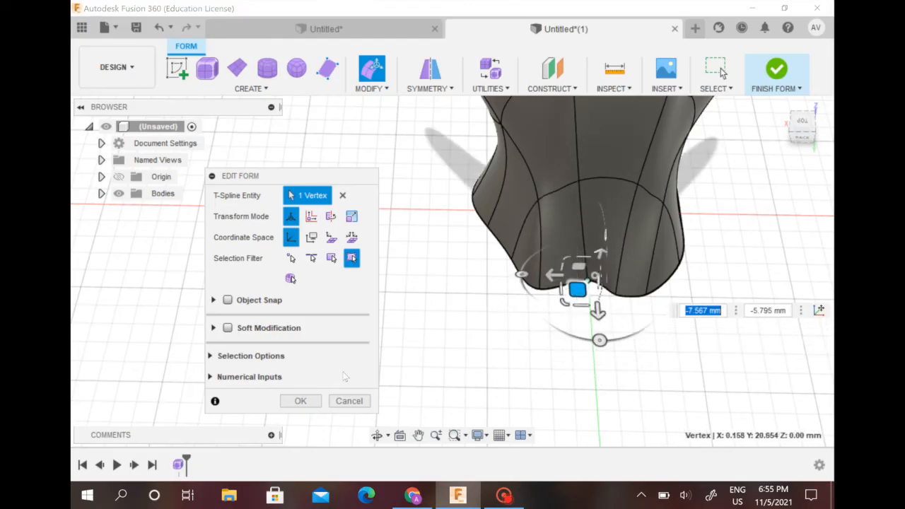
left_click(300, 401)
Pull the bottom-edge vertex at the left side's rear outward from the body with Edit Form.
middle_click_drag(721, 341, 558, 319, "shift")
left_click(542, 315)
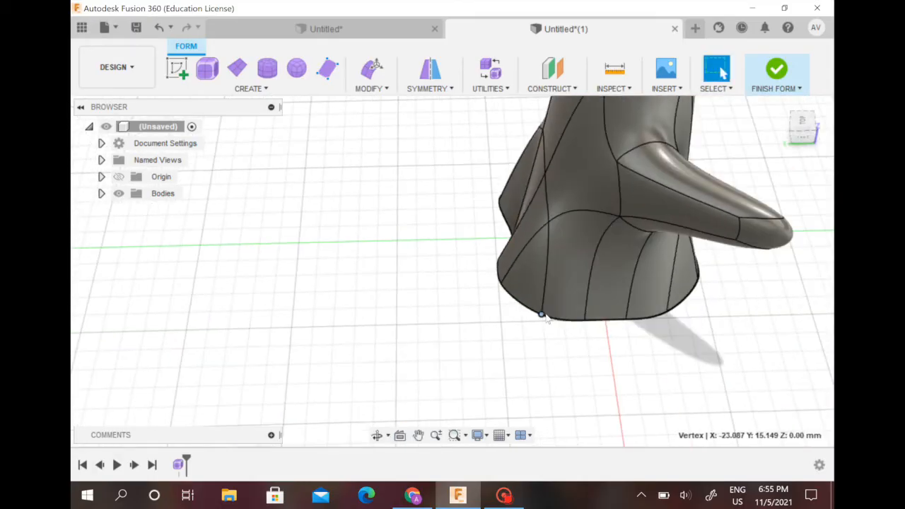
right_click(545, 318)
left_click(599, 292)
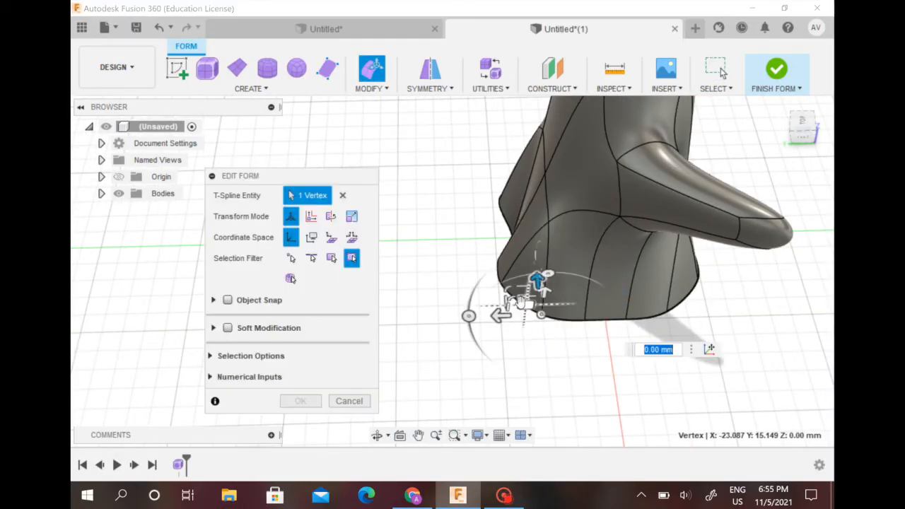
middle_click_drag(489, 247, 499, 286, "shift")
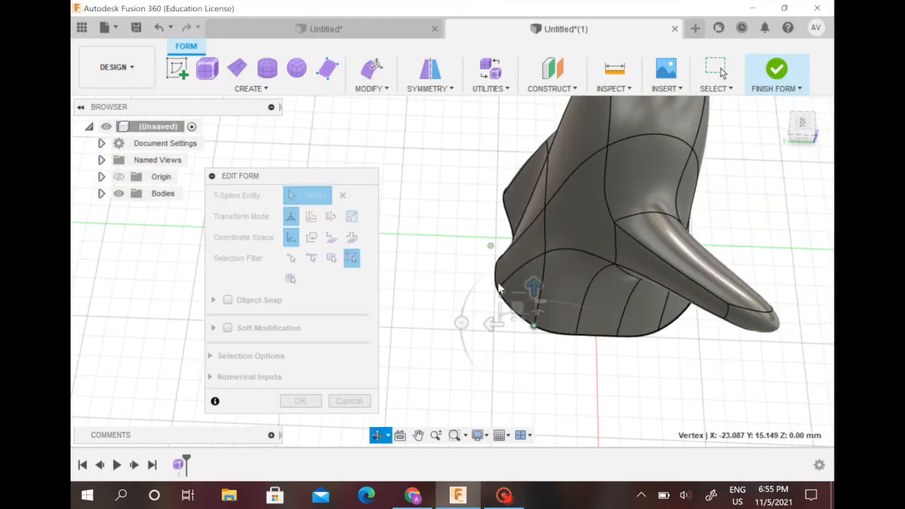
left_click_drag(518, 311, 510, 333)
left_click(300, 401)
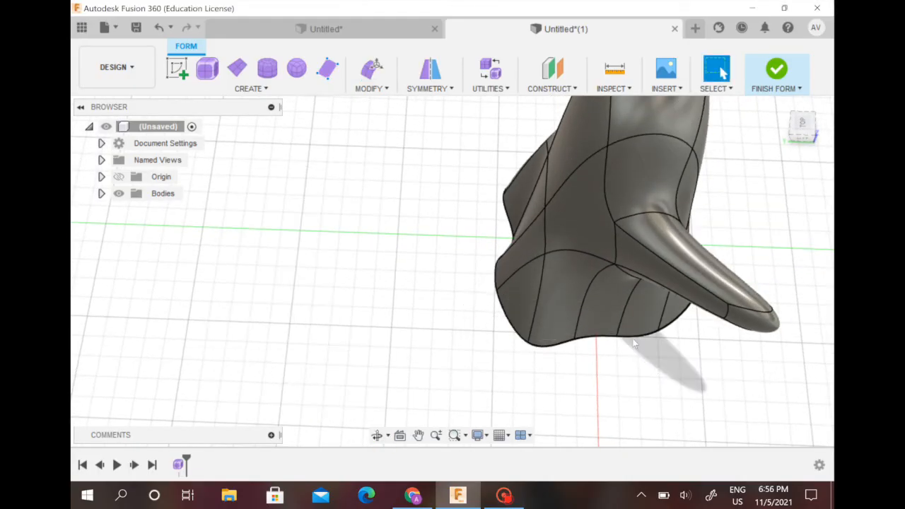
Pull the bottom-edge vertex near the left side's front, below the left-hand arm, outward with Edit Form.
left_click(657, 331)
right_click(657, 336)
left_click(697, 311)
left_click_drag(642, 315, 646, 337)
left_click(628, 392)
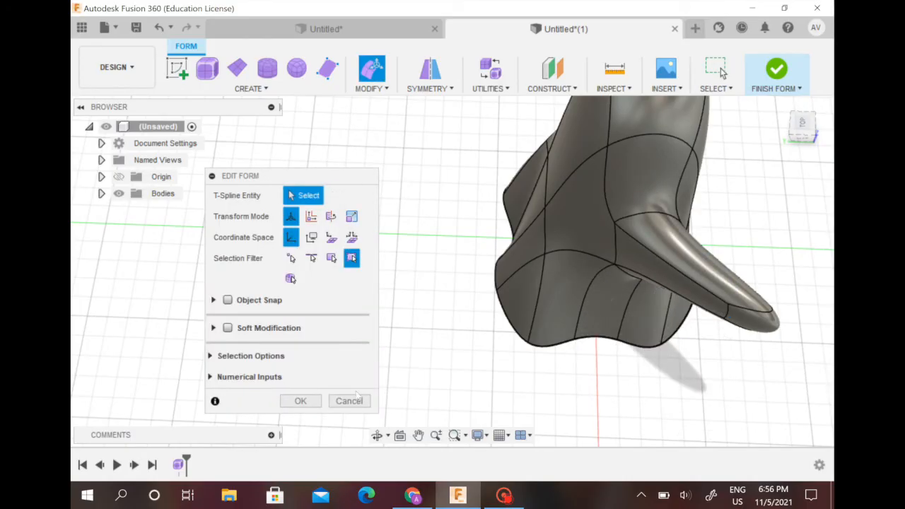
left_click(300, 401)
Finish the form and consult the ghost with eyes and mouth in the other open design as a reference.
middle_click_drag(617, 379, 734, 346, "shift")
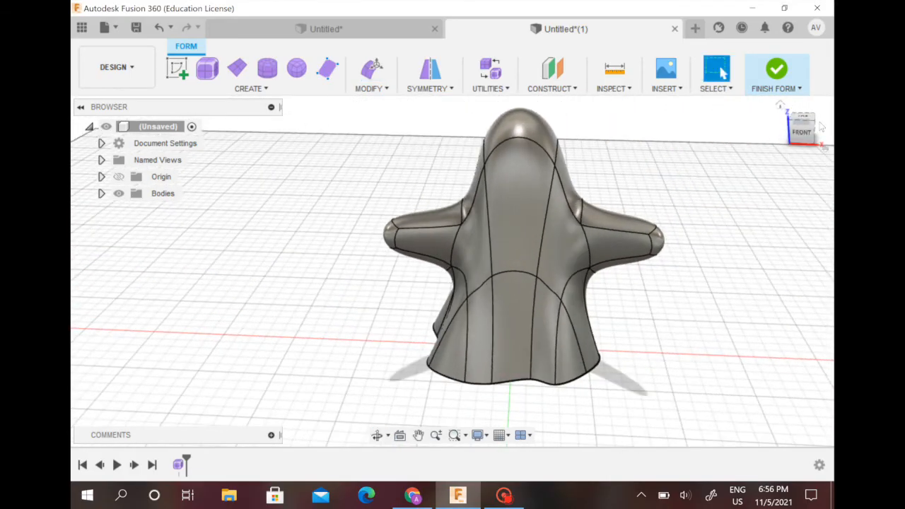
left_click(769, 76)
middle_click_drag(721, 305, 696, 326)
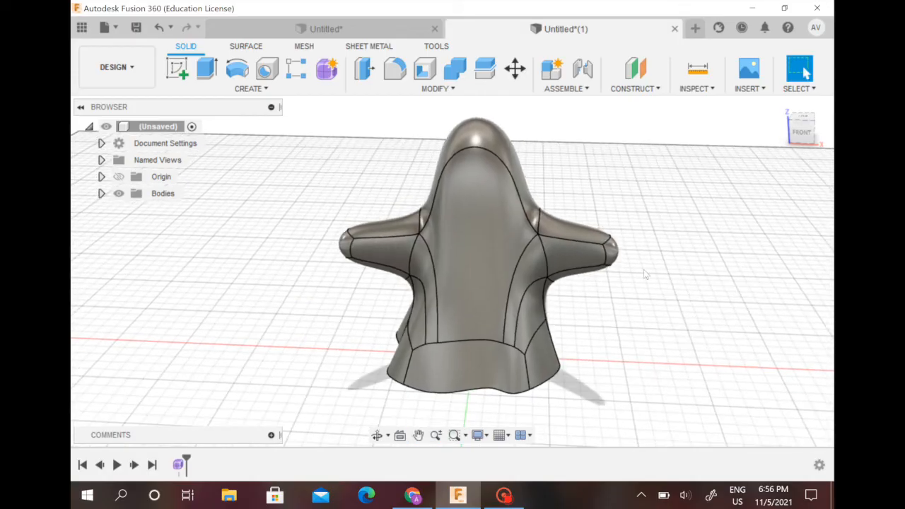
left_click(392, 28)
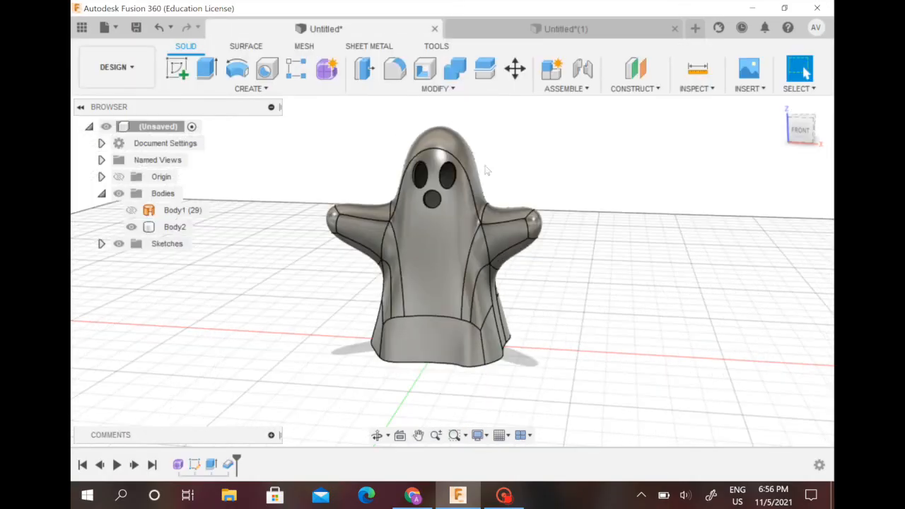
left_click(570, 30)
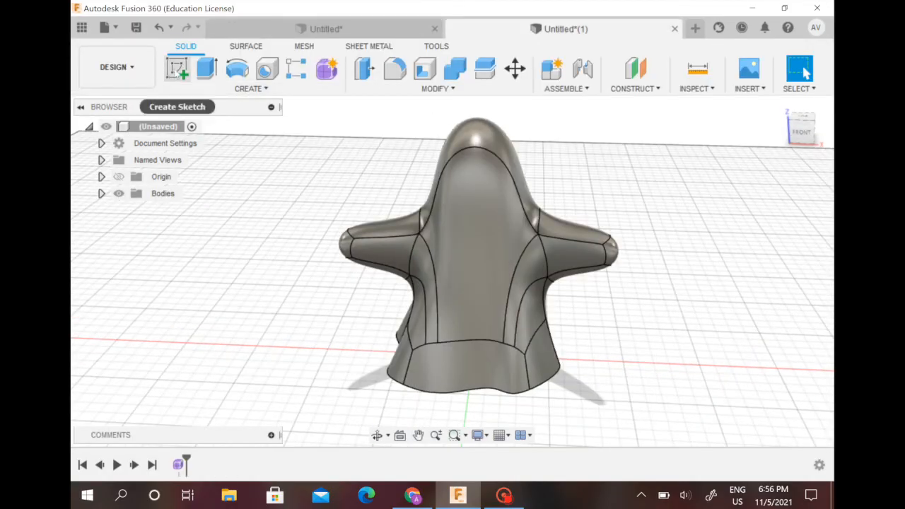
In a new sketch on the vertical front plane, draw an upright ellipse about 11 mm tall and 5.2 mm wide left of the head's centreline.
left_click(177, 71)
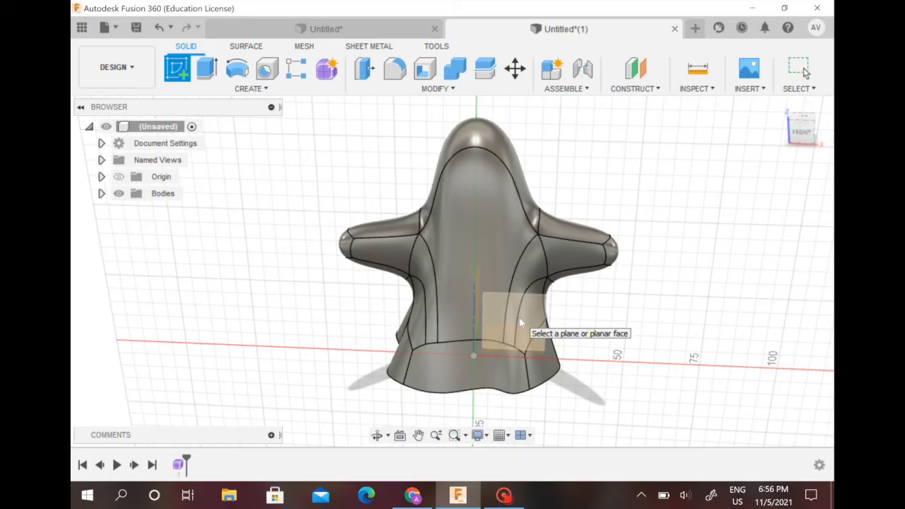
left_click(519, 322)
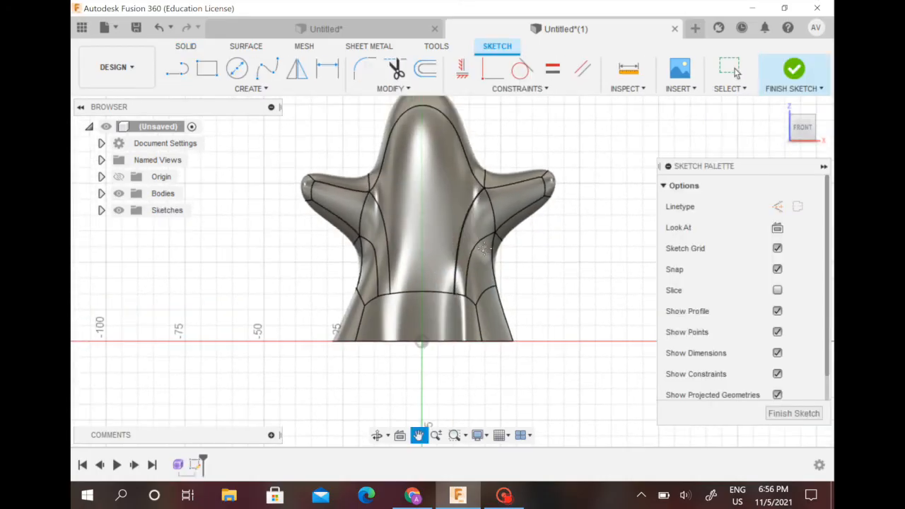
scroll(453, 227, "up", 5)
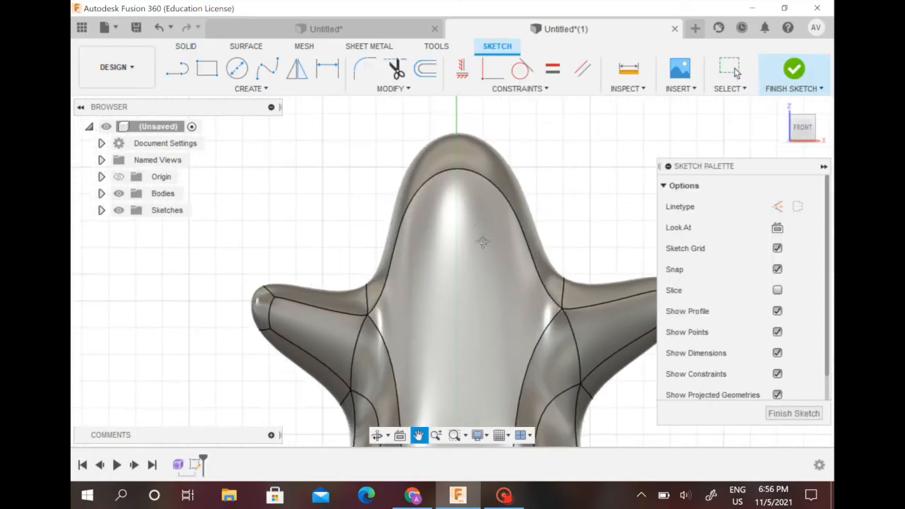
left_click(261, 89)
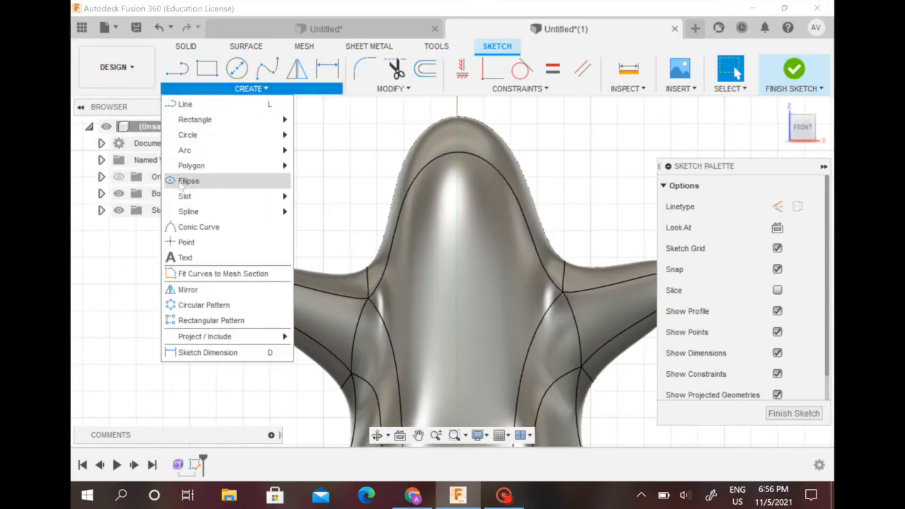
left_click(176, 181)
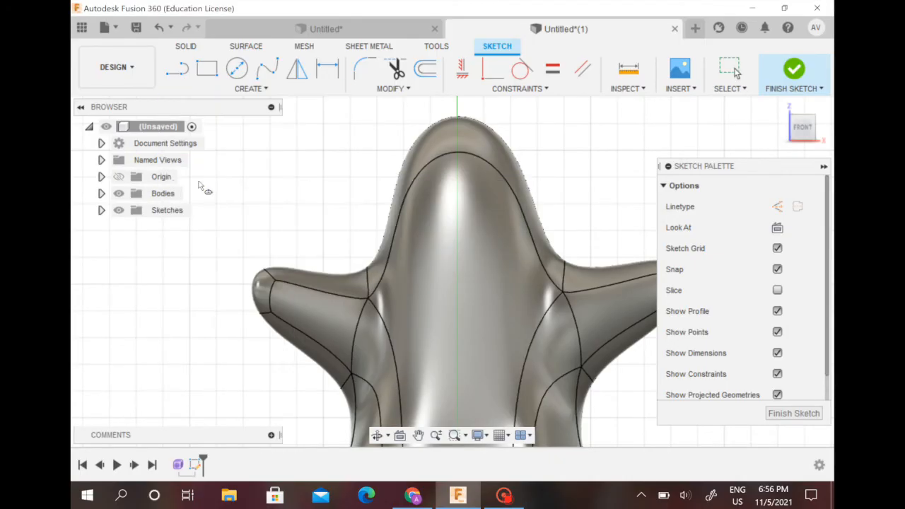
left_click(430, 216)
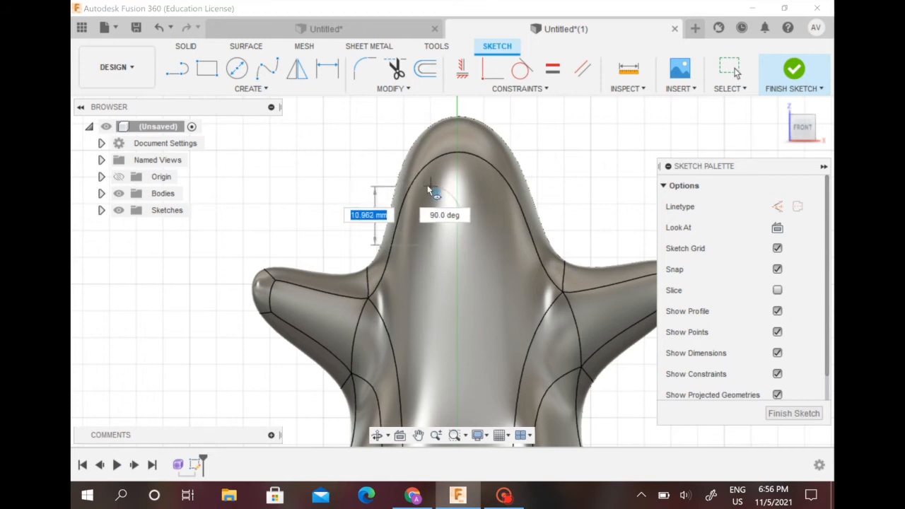
left_click(427, 184)
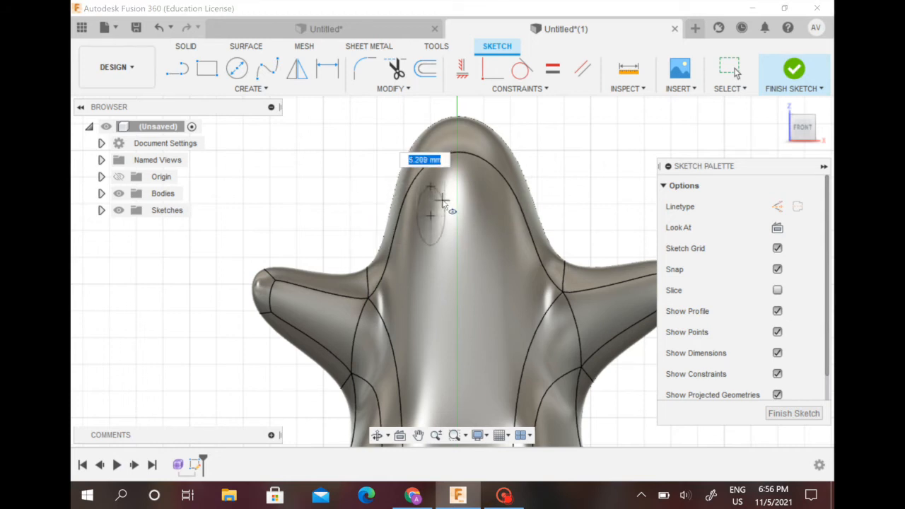
left_click(443, 200)
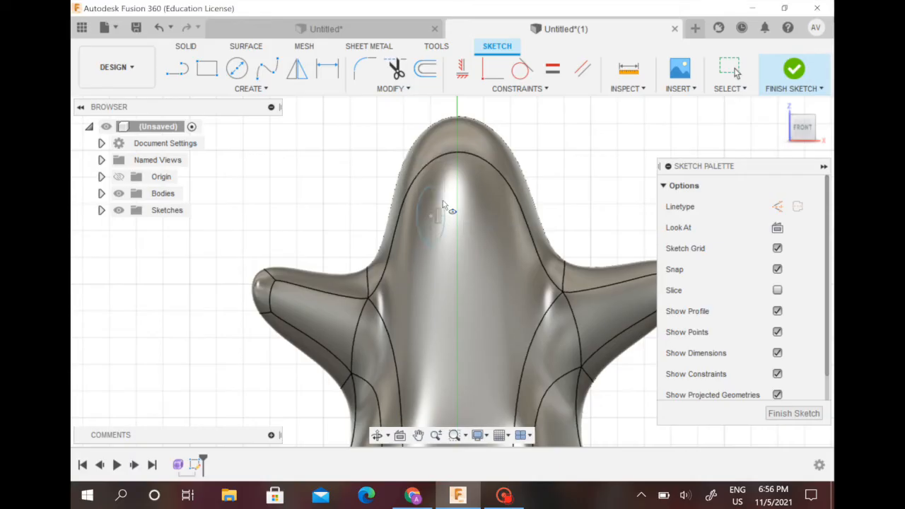
left_click(187, 46)
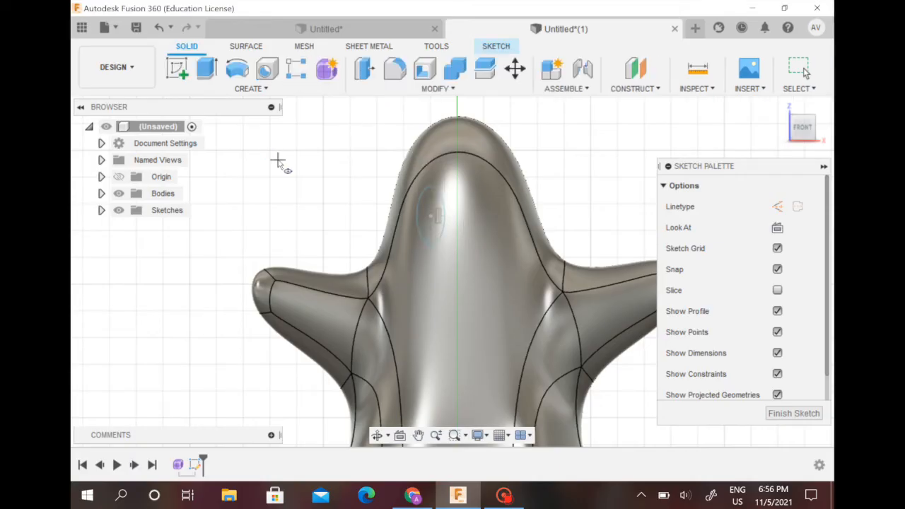
left_click(515, 68)
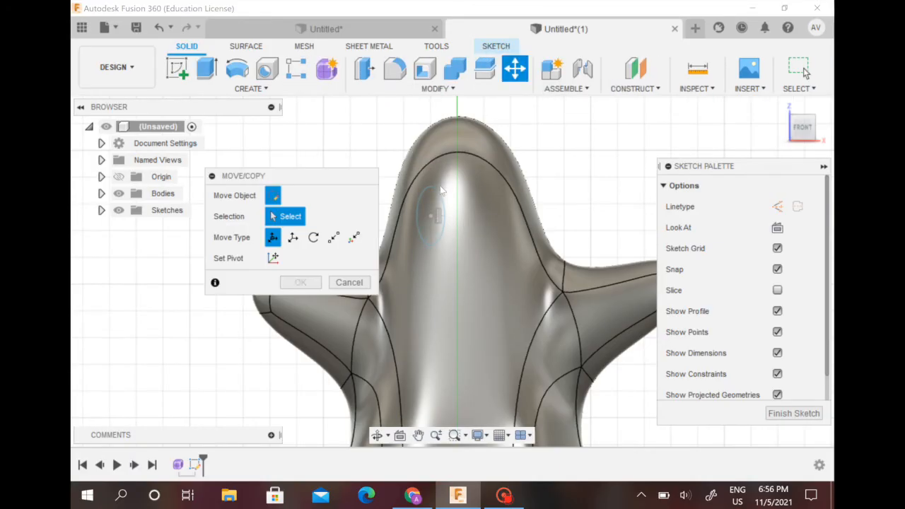
left_click(431, 211)
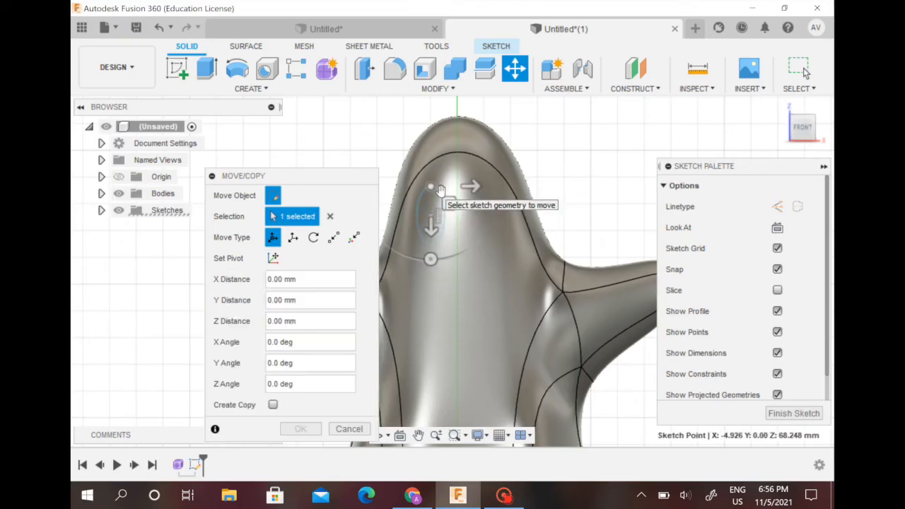
left_click(349, 428)
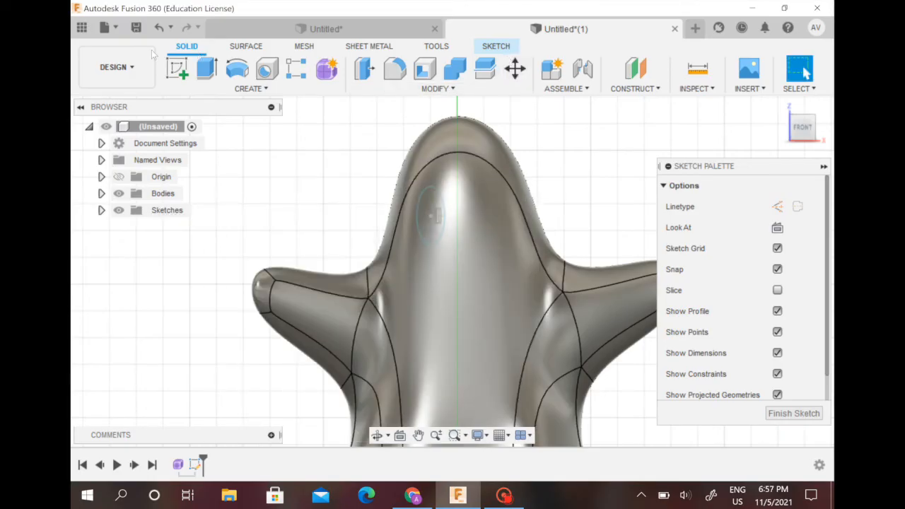
Copy the eye ellipse 11 mm along X to form the second eye on the other side of the head's centreline.
left_click(522, 68)
left_click(432, 213)
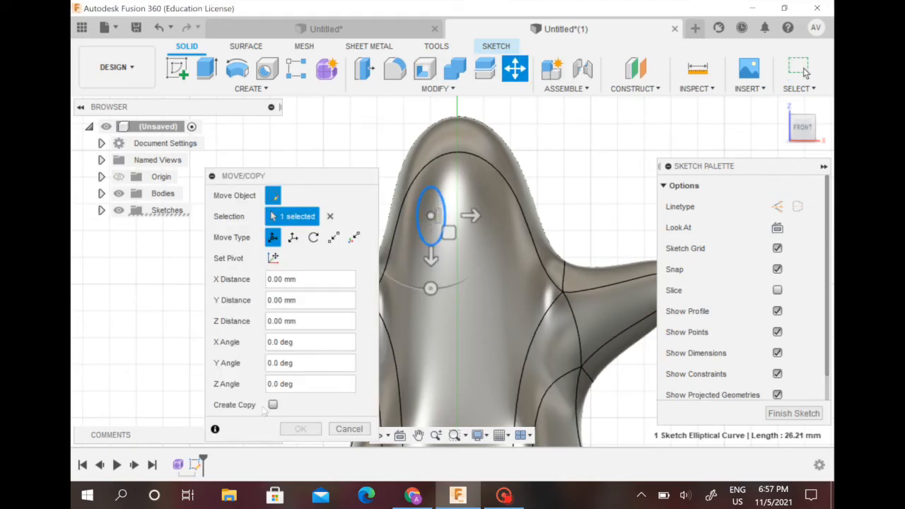
left_click(272, 405)
left_click_drag(480, 214, 521, 215)
key("BackSpace")
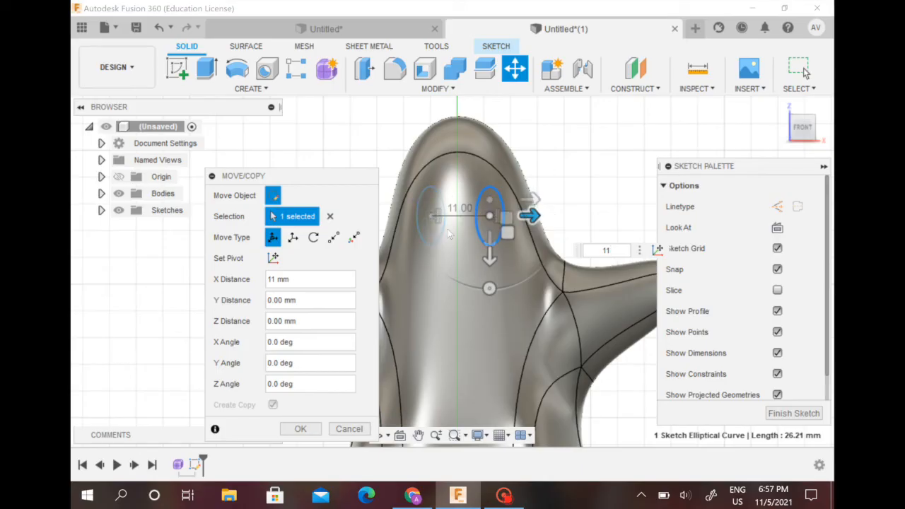
left_click(301, 428)
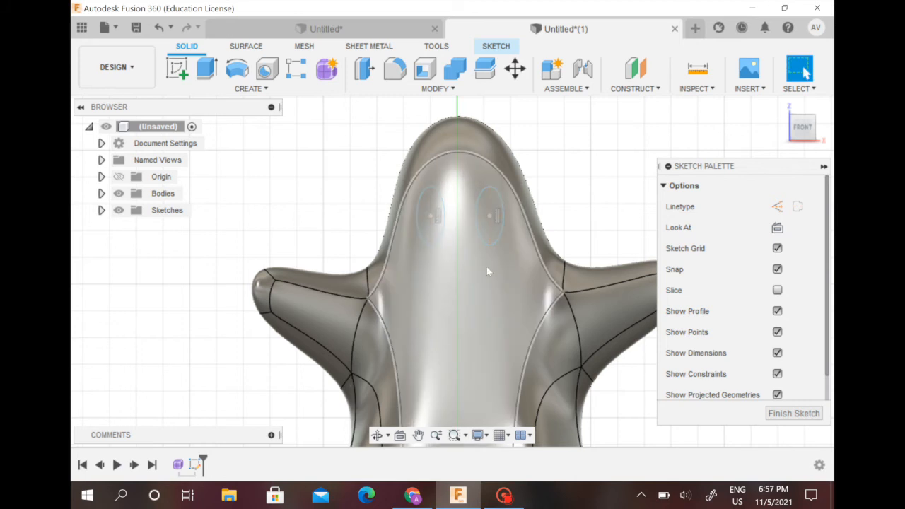
Sketch a mouth circle about 5.7 mm in diameter on the centreline, just below and between the two eye ellipses.
left_click(497, 48)
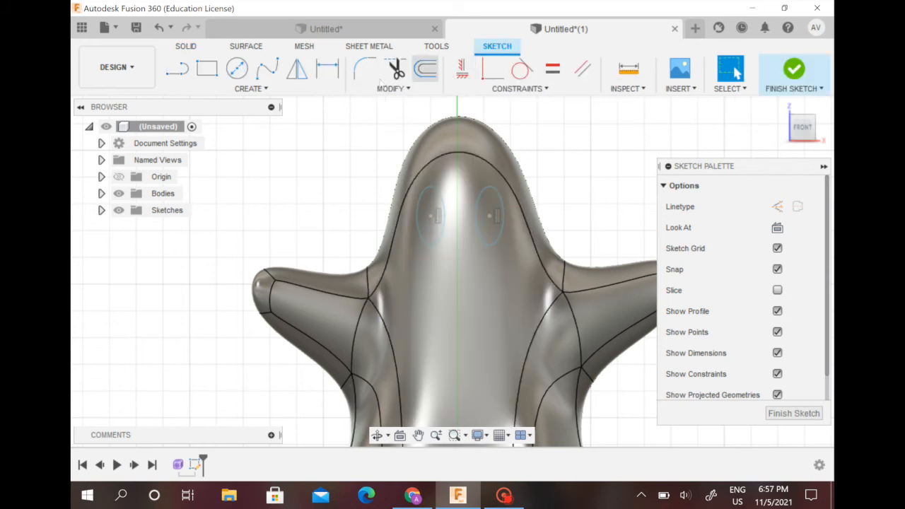
left_click(238, 68)
left_click(456, 257)
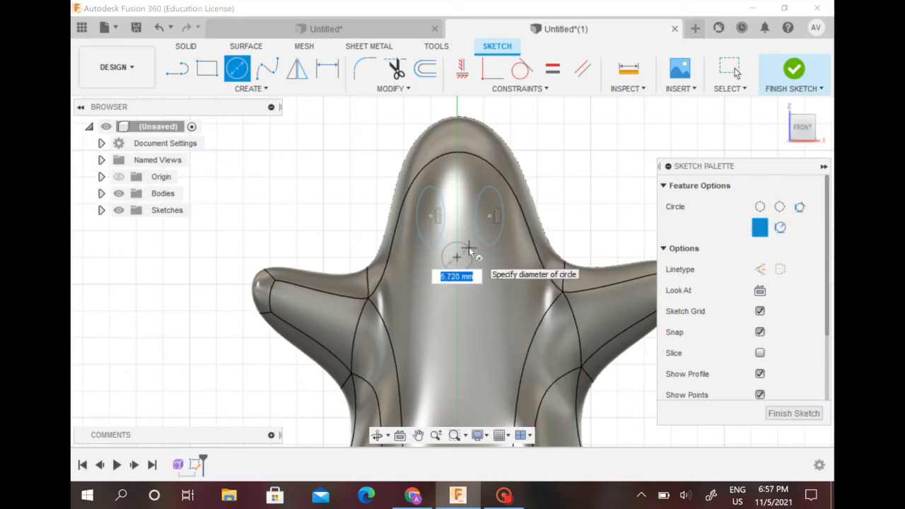
left_click(469, 250)
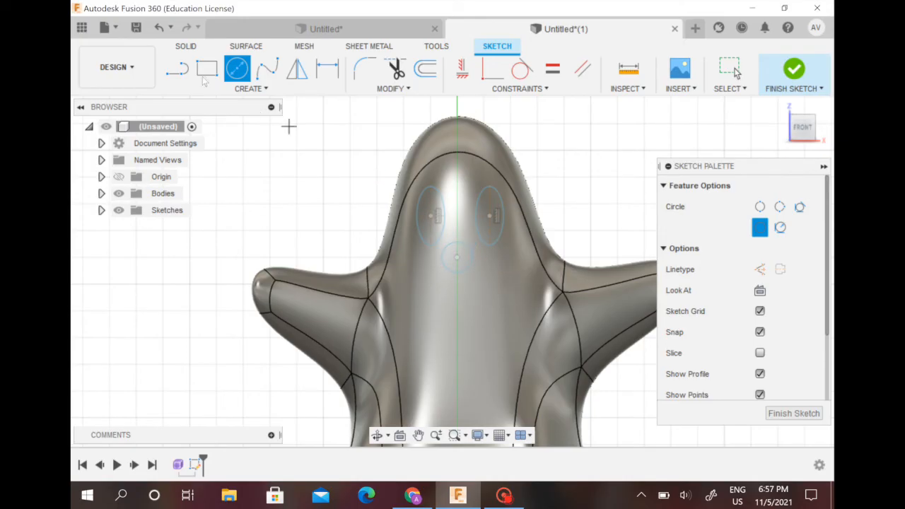
Move the mouth circle 0.522 mm along X.
left_click(186, 46)
left_click(515, 68)
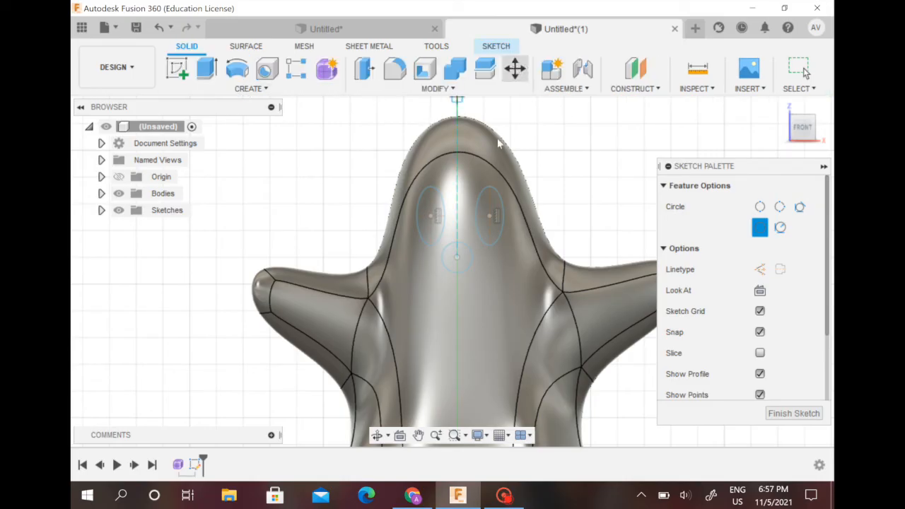
left_click(456, 257)
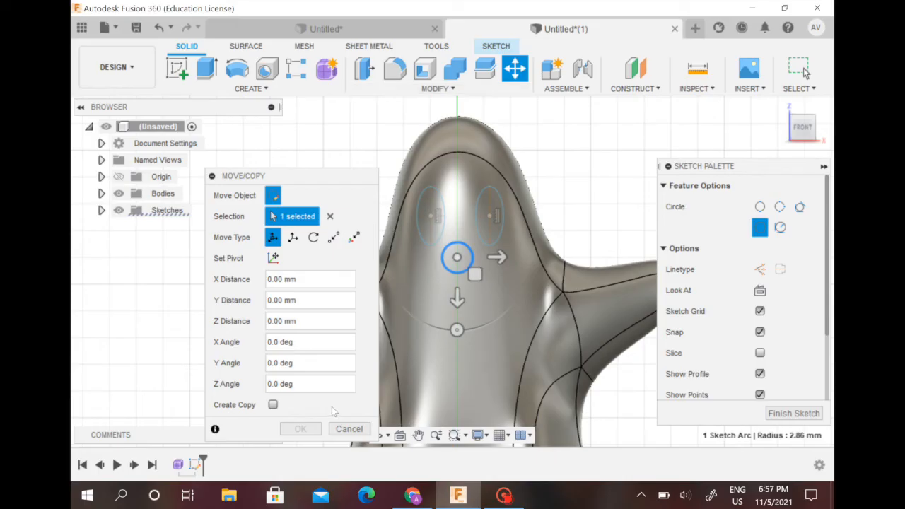
left_click_drag(473, 271, 479, 277)
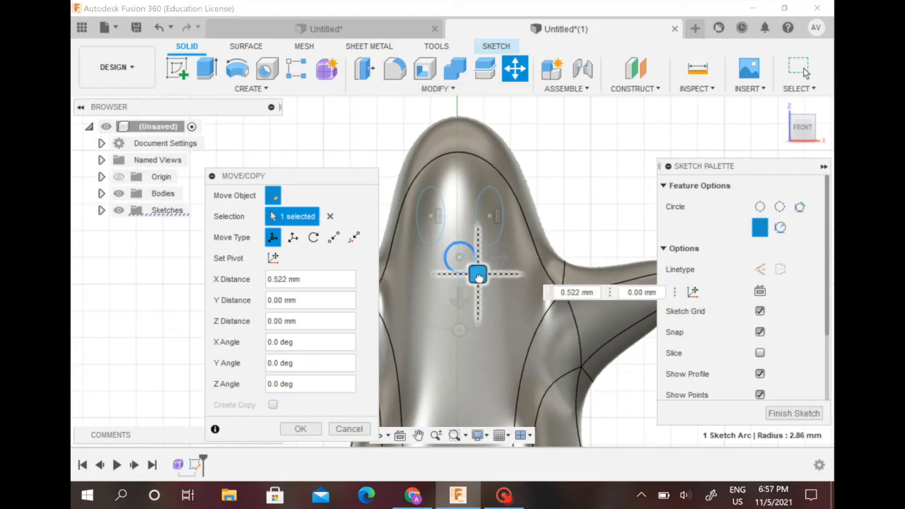
left_click(301, 428)
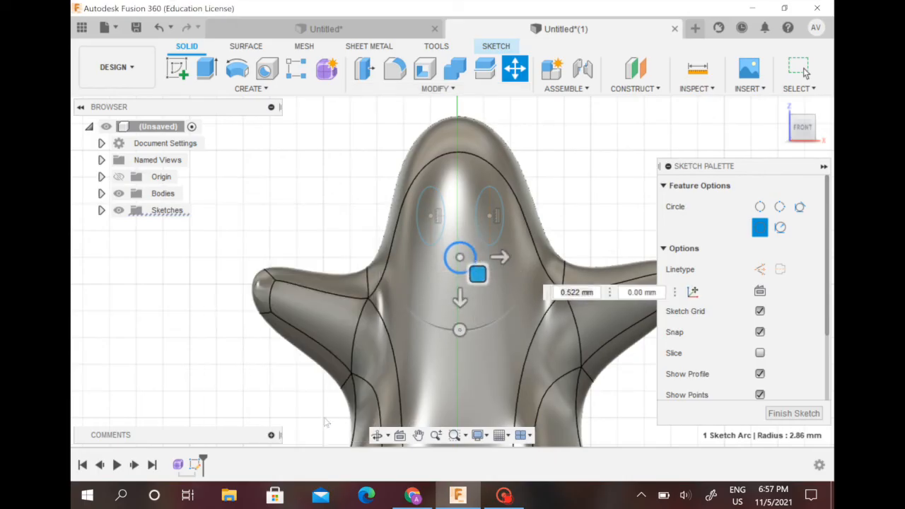
Finish the face sketch and hide the ghost body so the sketch profiles are accessible.
left_click(499, 49)
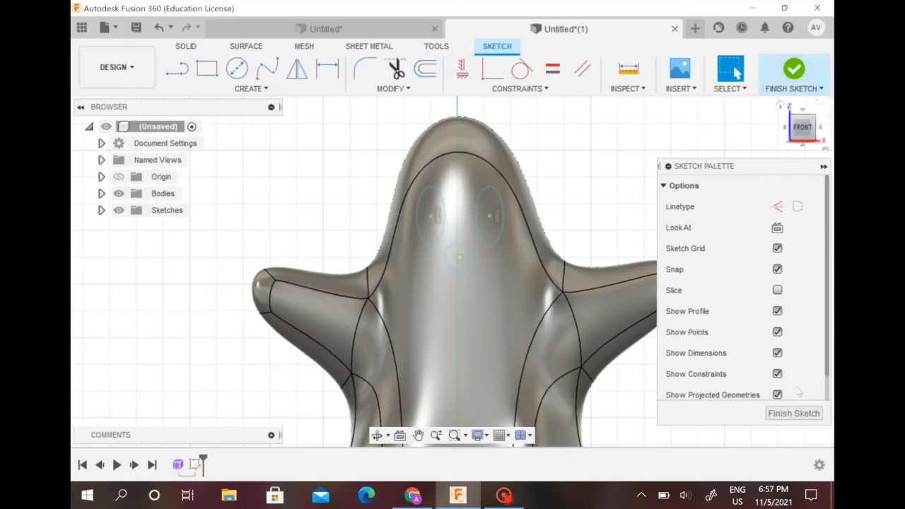
left_click(795, 75)
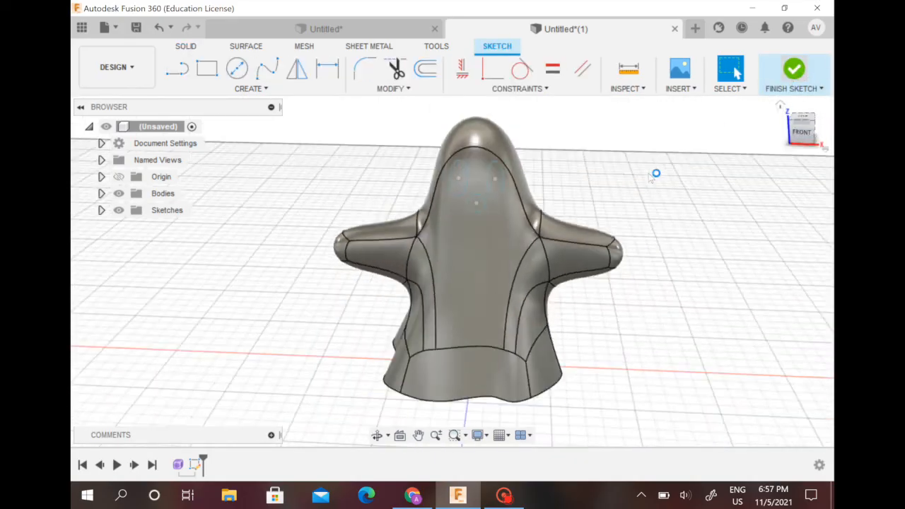
middle_click_drag(643, 160, 482, 172, "shift")
left_click(101, 193)
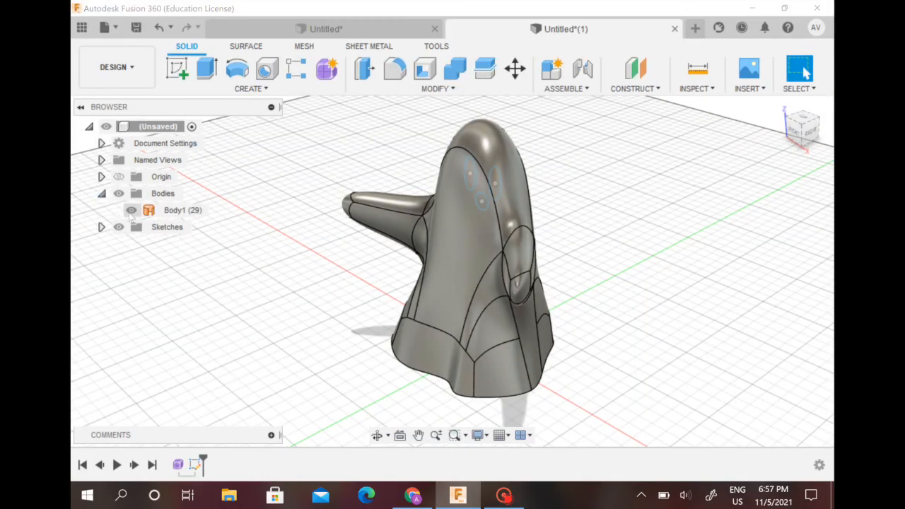
left_click(138, 211)
left_click(131, 211)
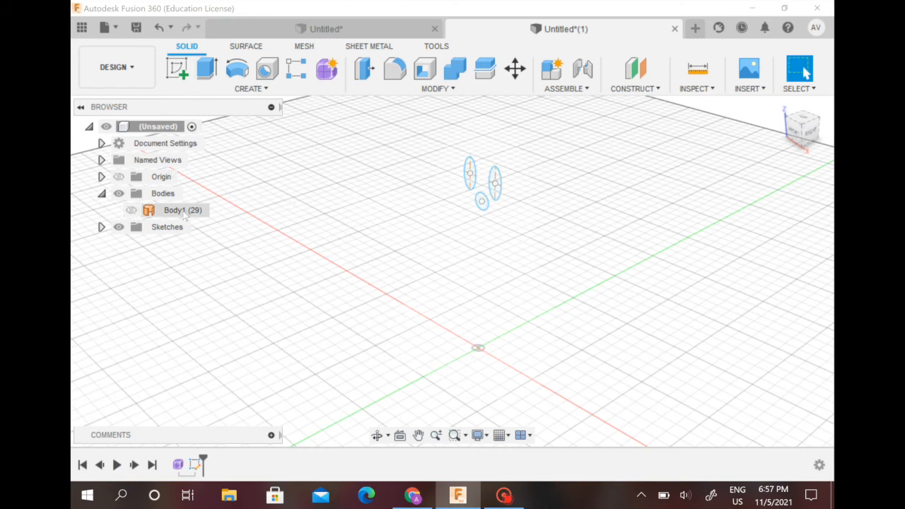
Show the ghost body again and extrude both eye ellipses and the mouth circle -25 mm as a cut through its front.
left_click(207, 68)
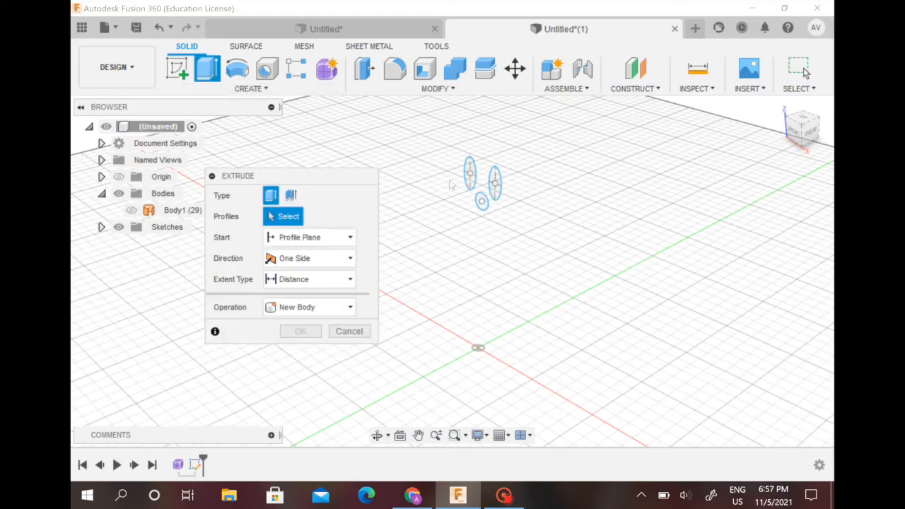
left_click(469, 173)
left_click(494, 182)
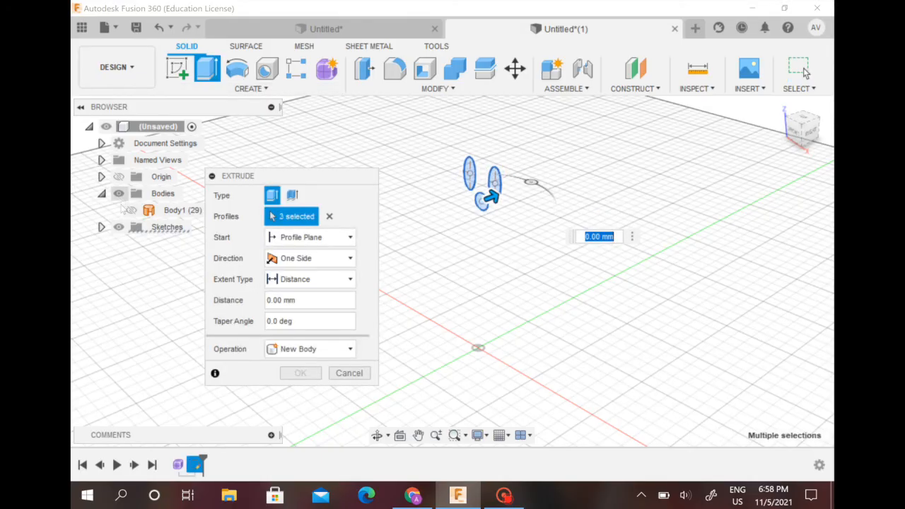
left_click(130, 210)
left_click_drag(487, 200, 414, 234)
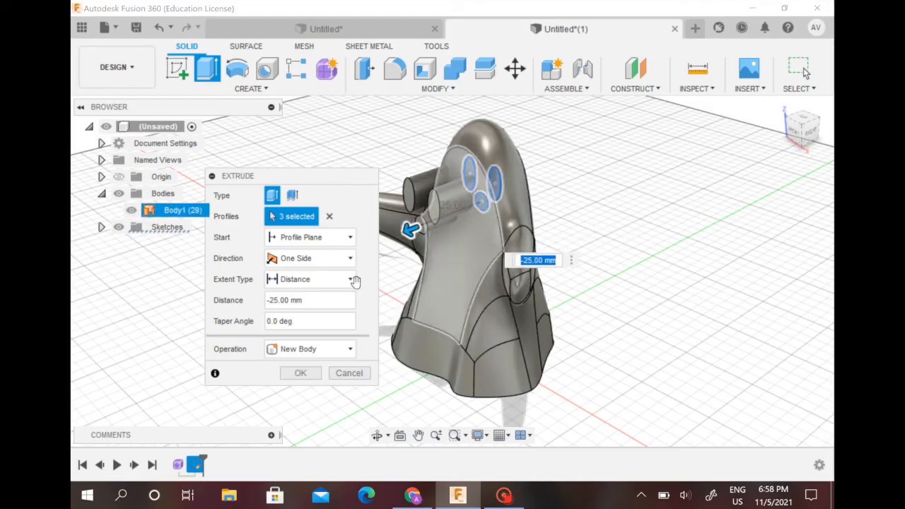
left_click(319, 349)
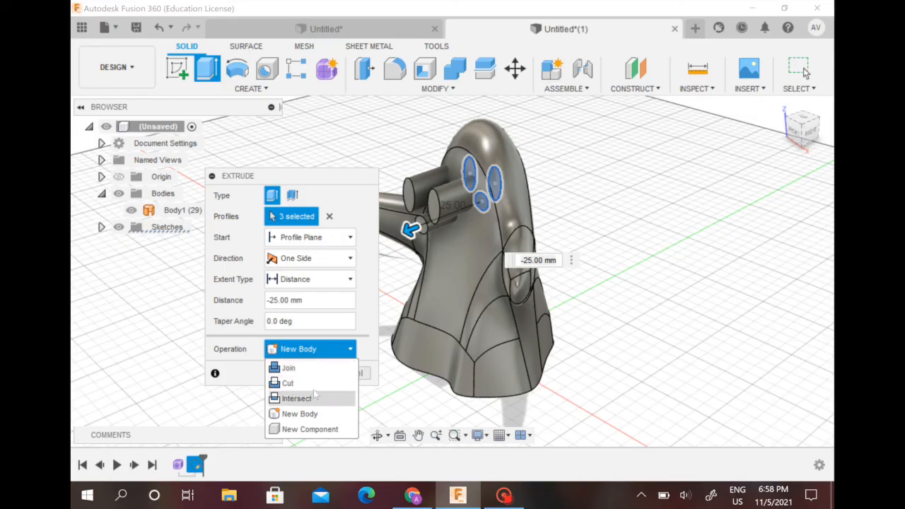
left_click(289, 382)
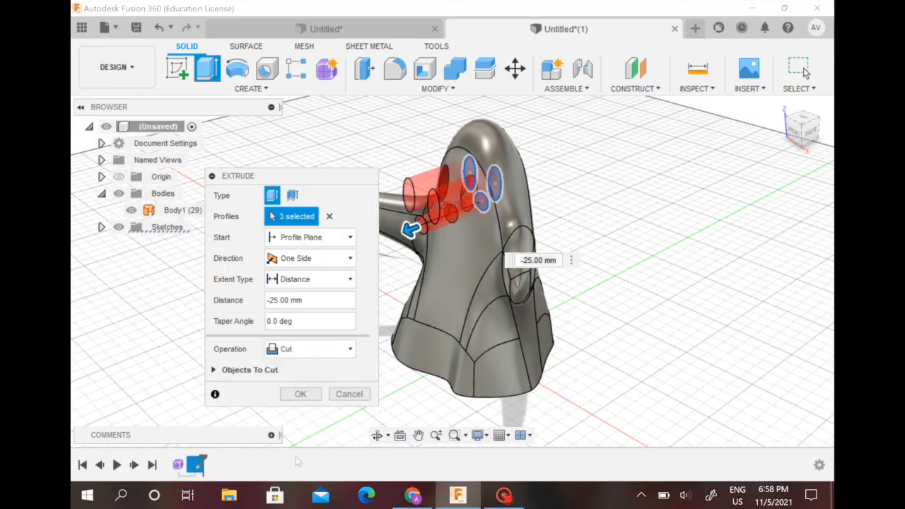
left_click(300, 394)
Thicken all of the ghost's chained faces by 2 mm on one side as a new body.
middle_click_drag(274, 364, 319, 360, "shift")
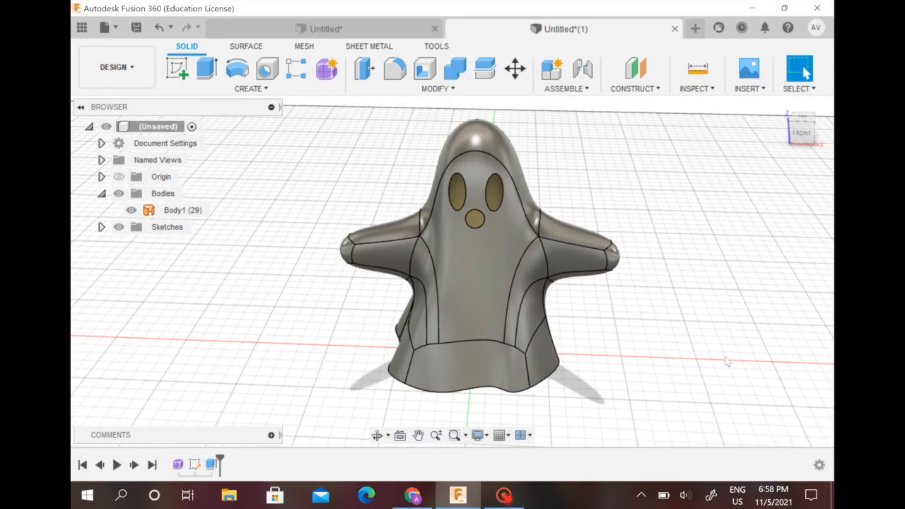
middle_click_drag(696, 358, 671, 356)
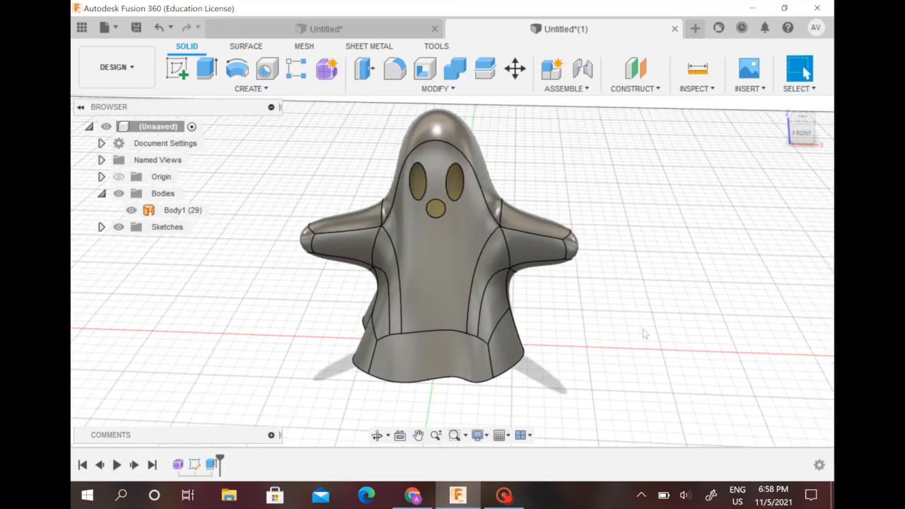
middle_click_drag(598, 328, 476, 255, "shift")
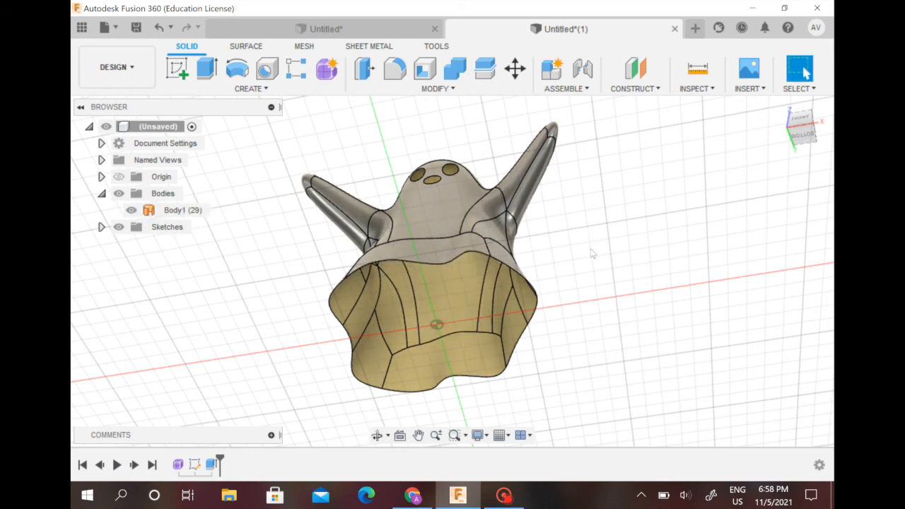
middle_click_drag(577, 248, 444, 251, "shift")
left_click(255, 89)
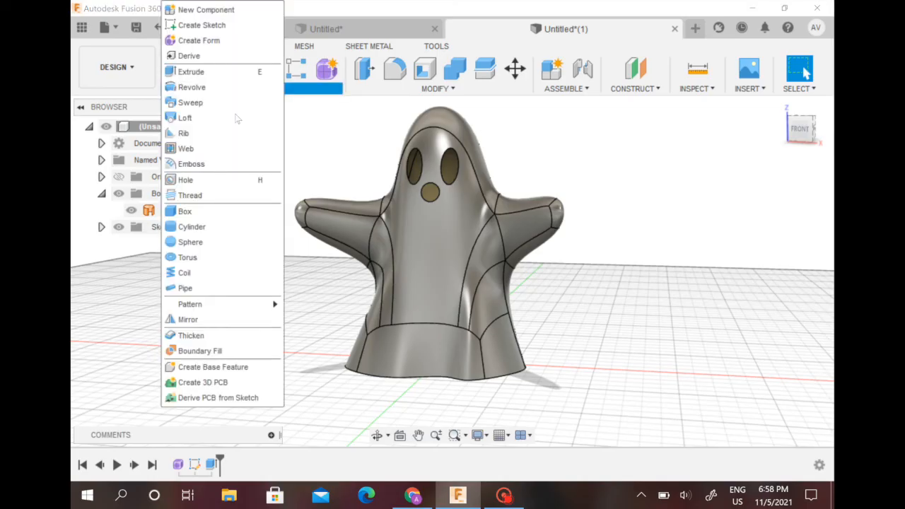
left_click(213, 335)
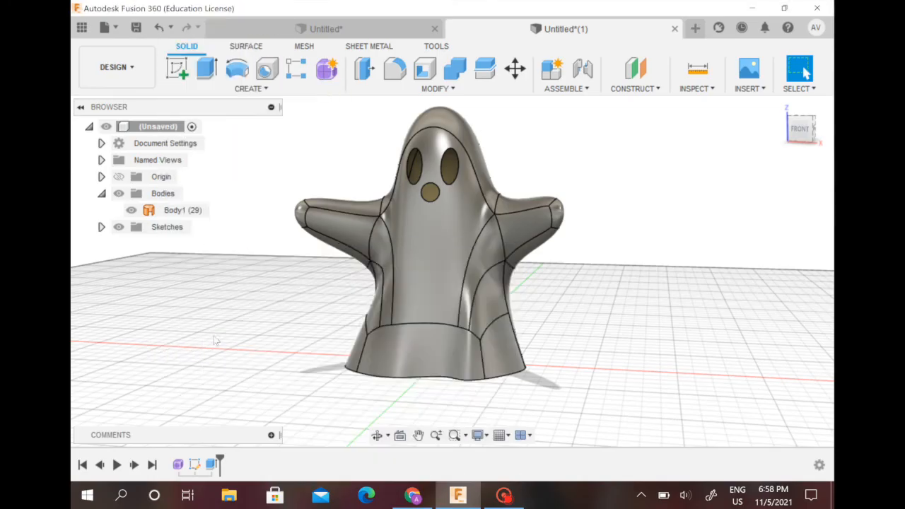
left_click(465, 238)
left_click(454, 265)
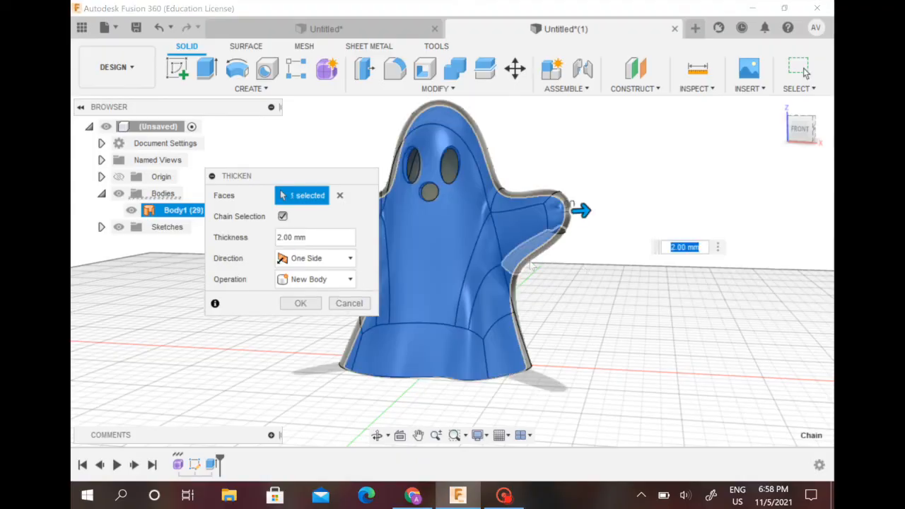
key("BackSpace")
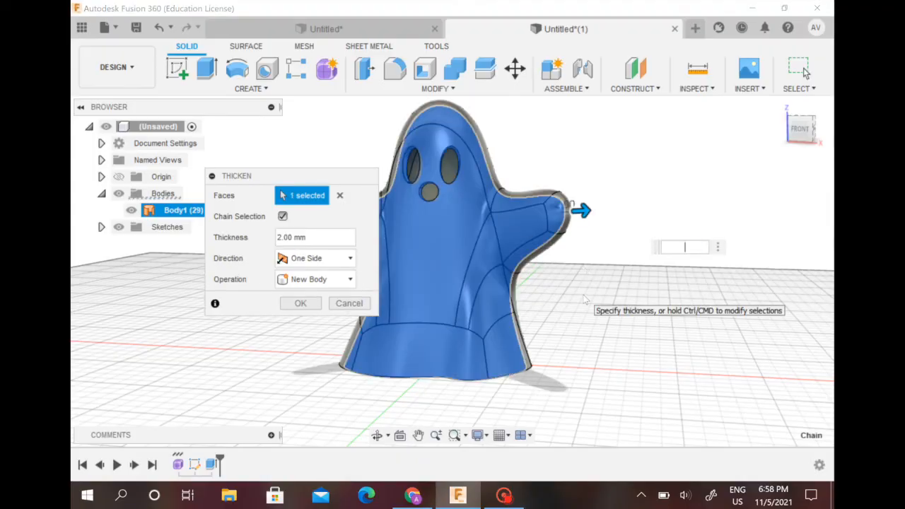
type("1.5")
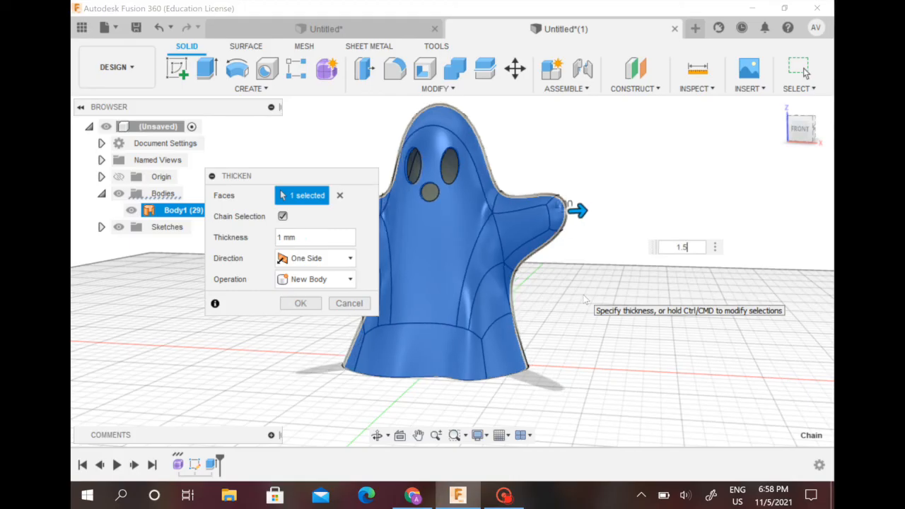
key("BackSpace")
key("BackSpace")
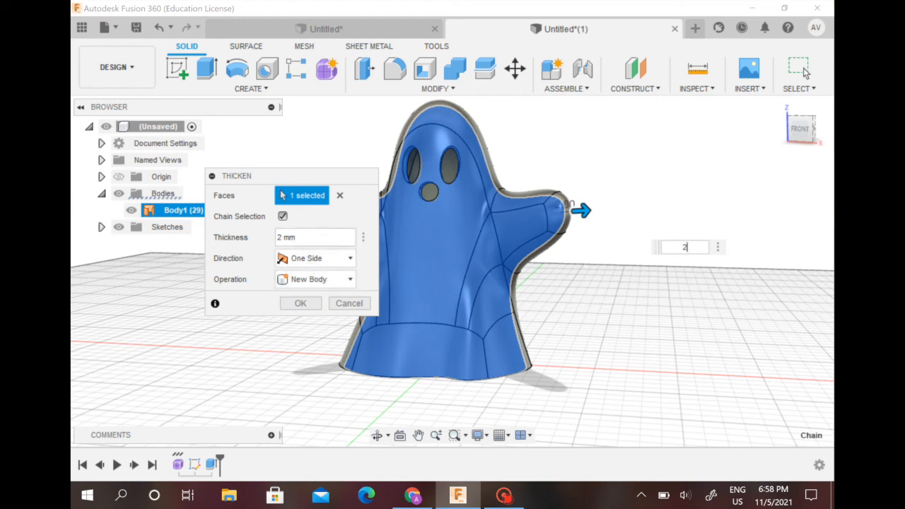
left_click(301, 303)
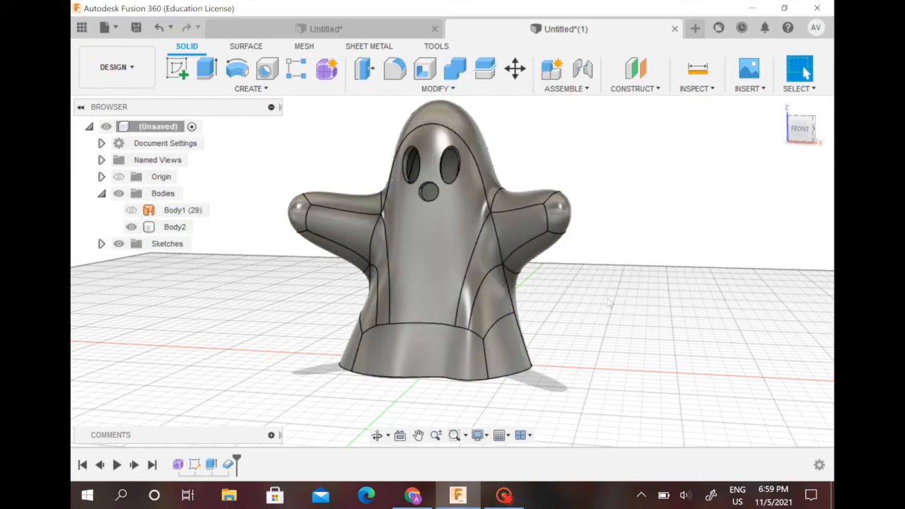
Measure the short edge across the thickened wall at the ghost's open bottom rim.
middle_click_drag(572, 303, 531, 195, "shift")
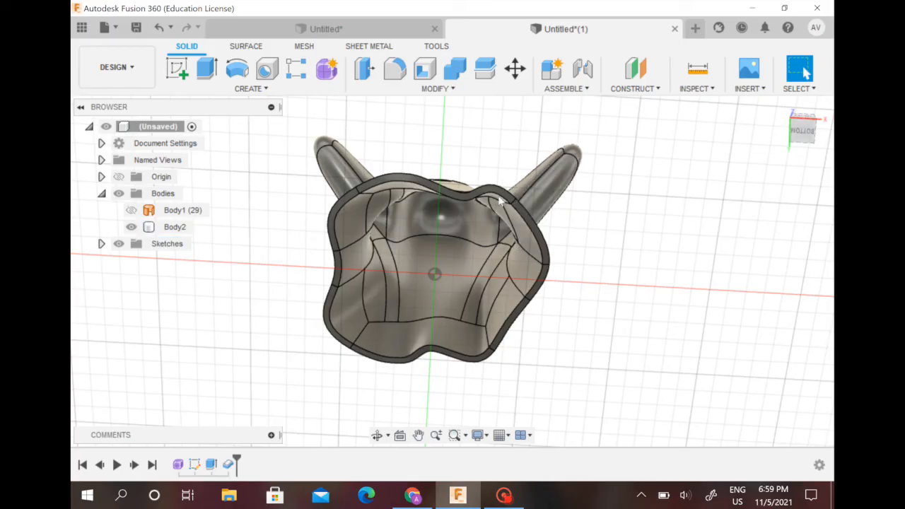
scroll(503, 192, "up", 3)
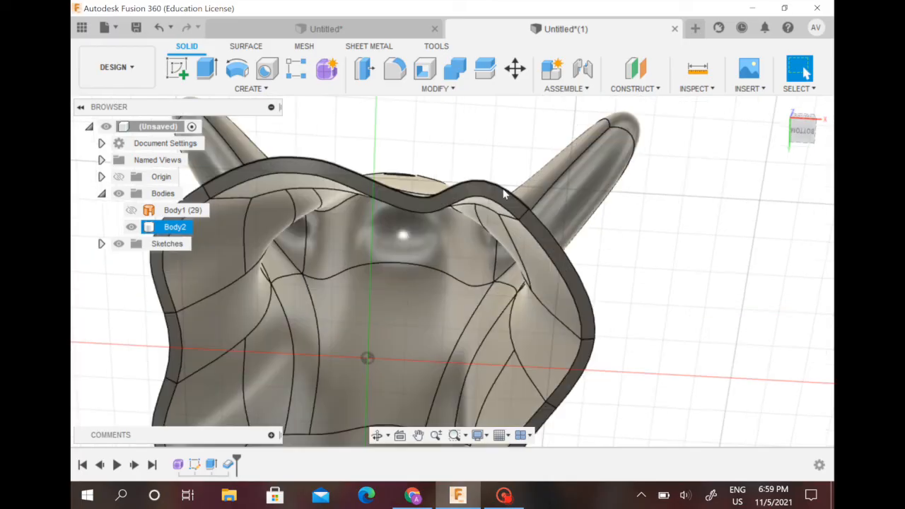
key("i")
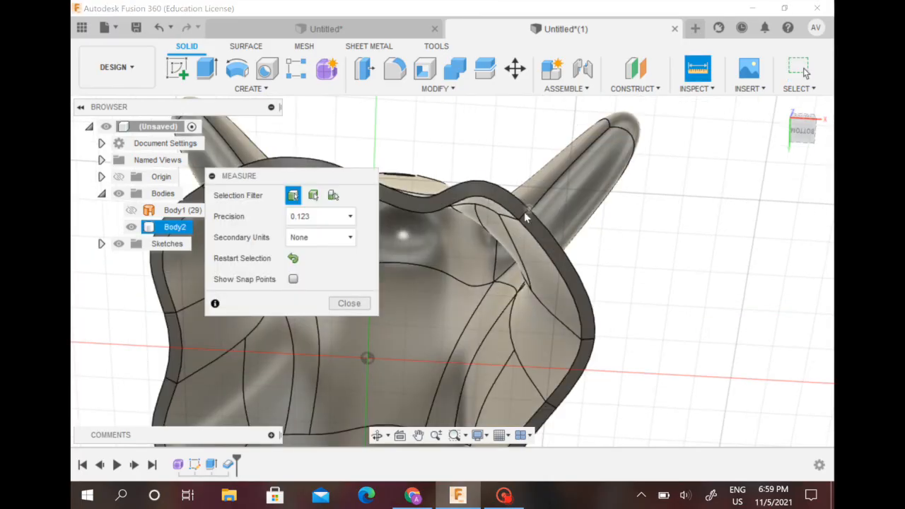
left_click(527, 217)
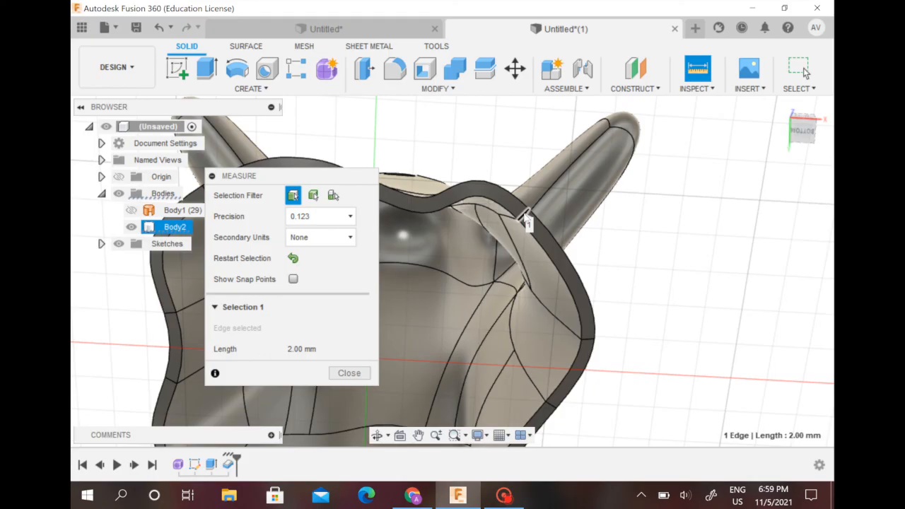
left_click(348, 373)
Examine the thickened ghost as a whole from the front and at an angle, including its eye and mouth openings.
middle_click_drag(664, 270, 666, 389, "shift")
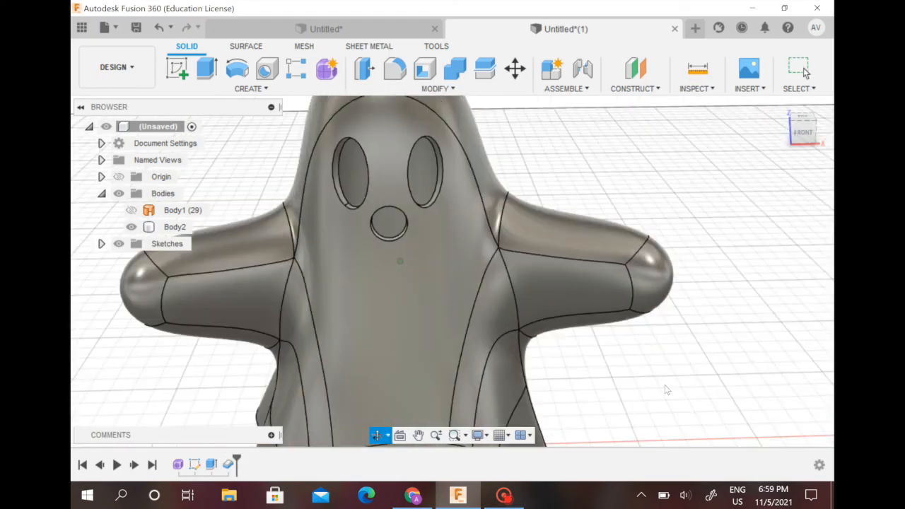
scroll(694, 350, "down", 4)
middle_click_drag(657, 314, 613, 271)
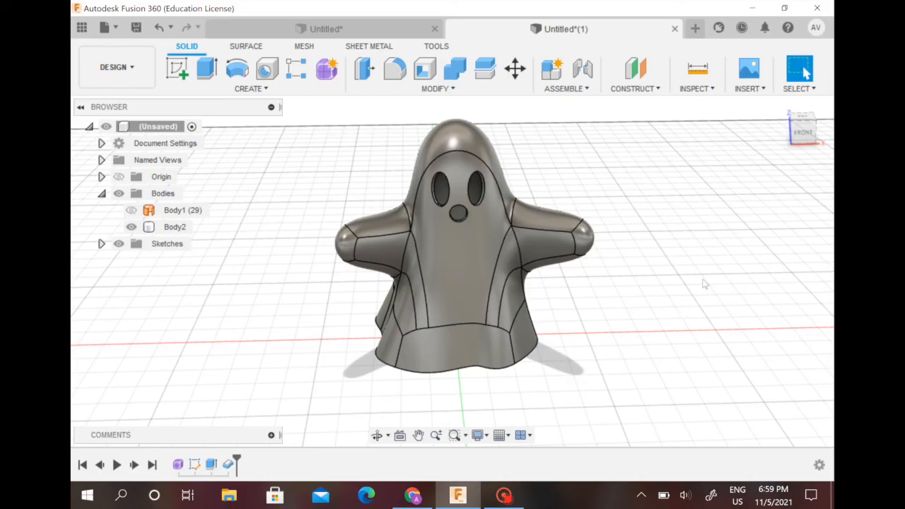
middle_click_drag(706, 286, 676, 282, "shift")
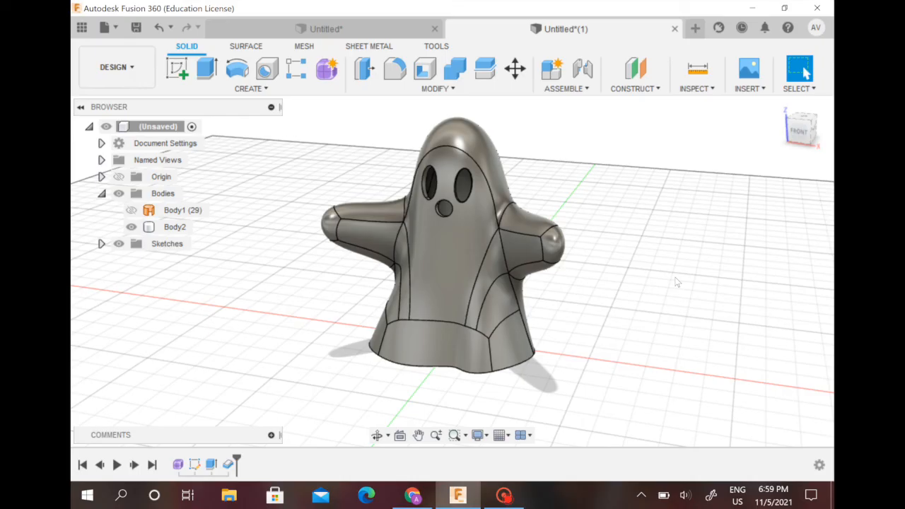
middle_click_drag(646, 251, 625, 254)
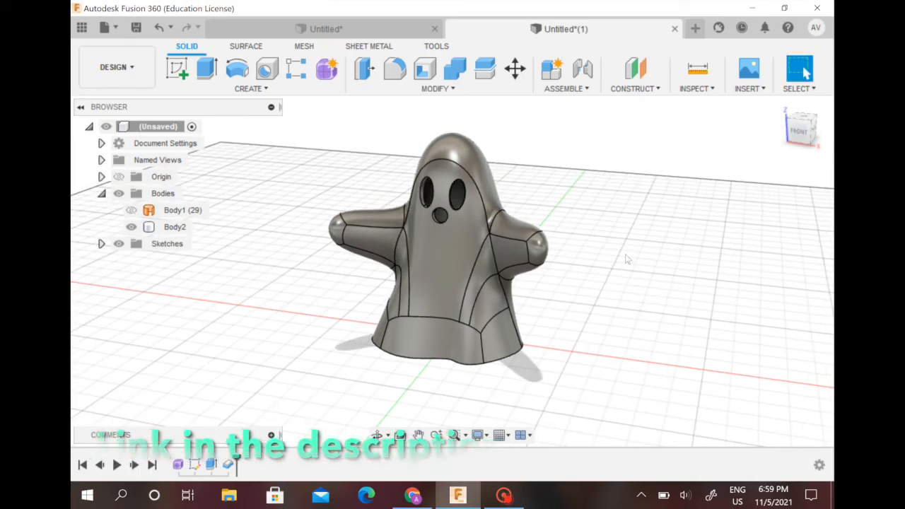
scroll(625, 257, "up", 3)
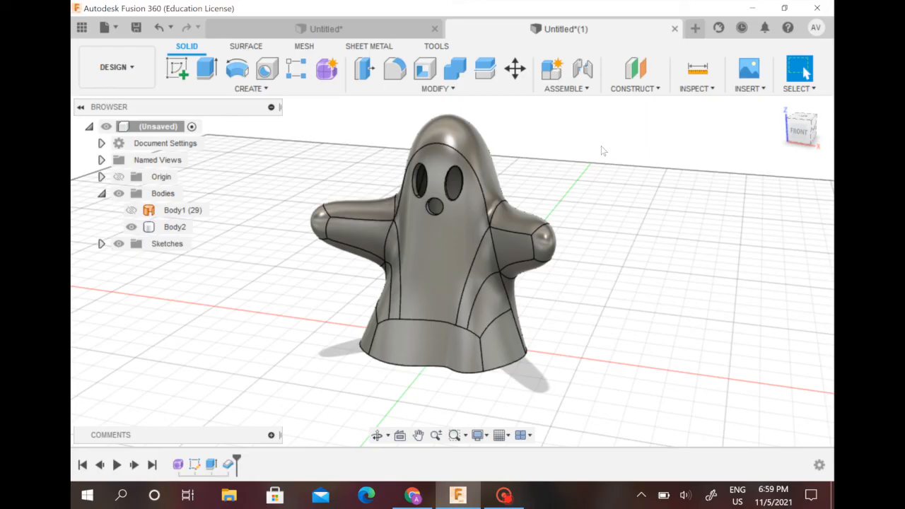
middle_click_drag(601, 151, 622, 151)
key("Escape")
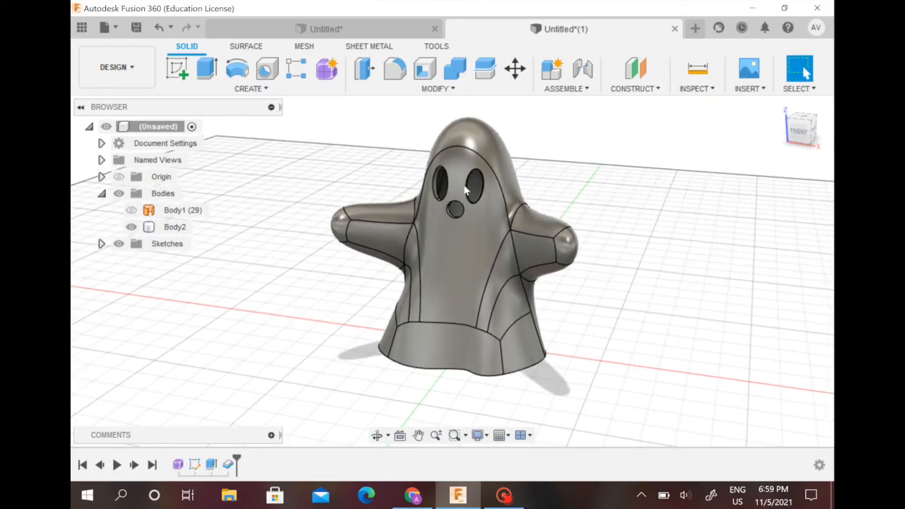